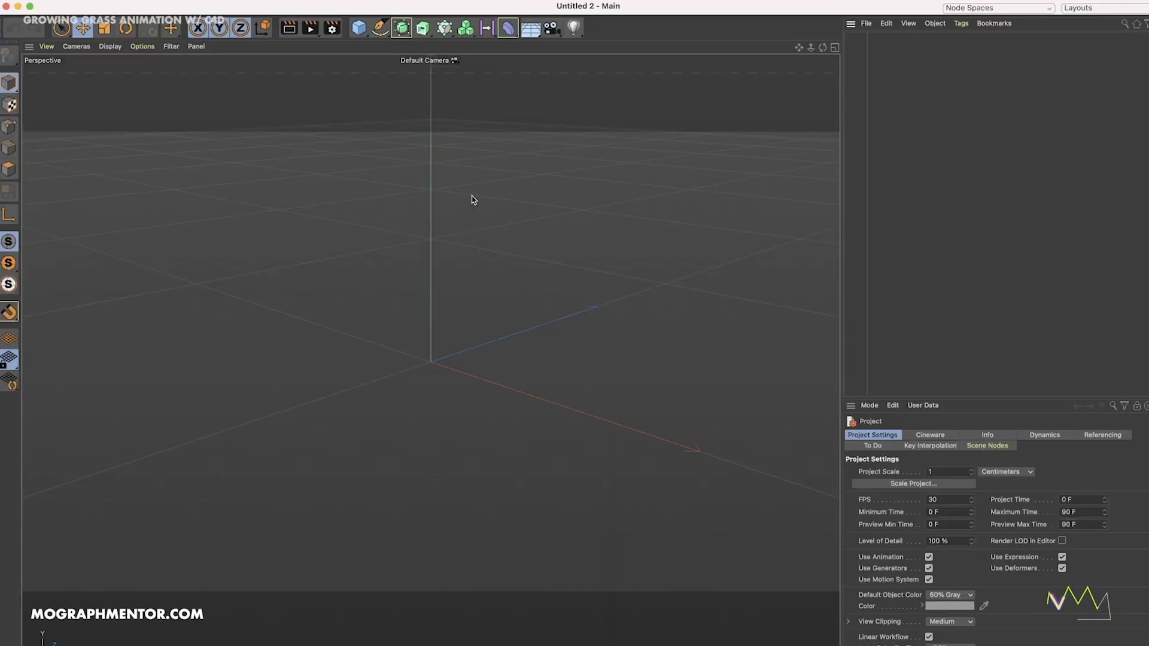
Step: Add a Plane primitive and display it with Gouraud Shading (Lines)
left_click(367, 33)
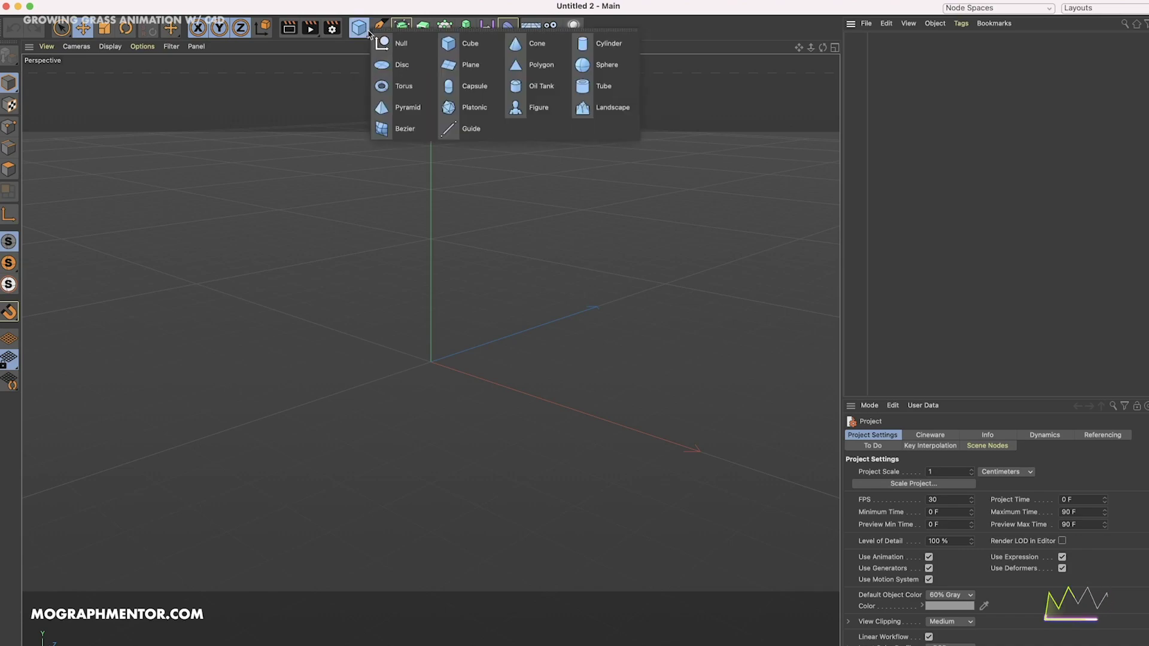
left_click(468, 65)
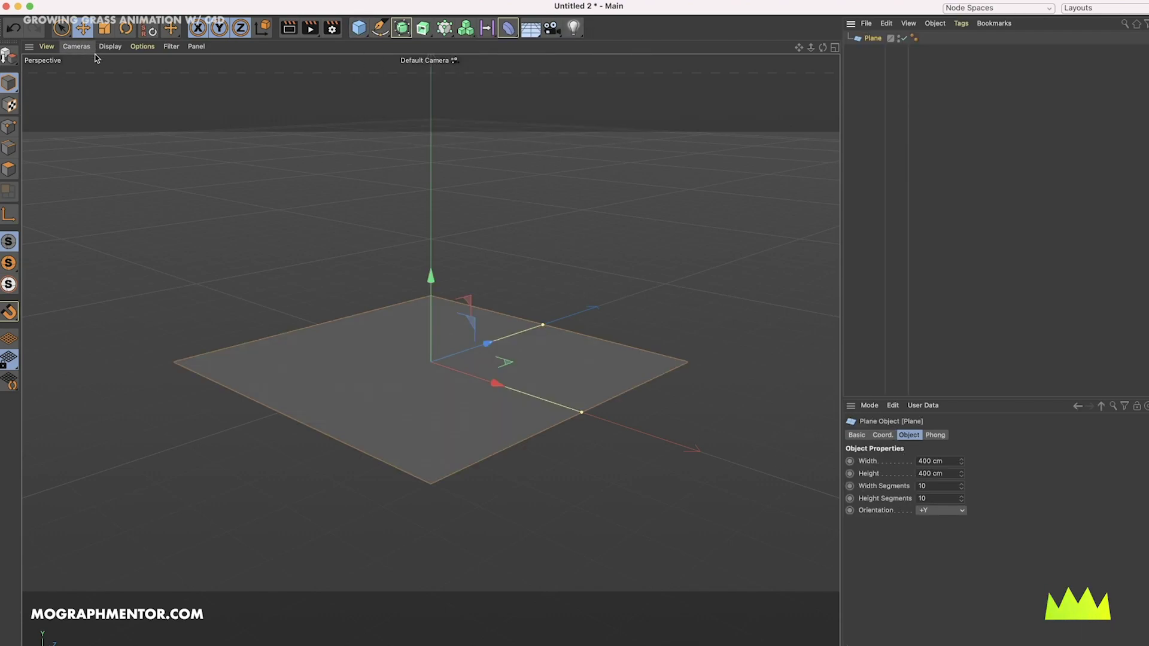
left_click(77, 46)
left_click(123, 77)
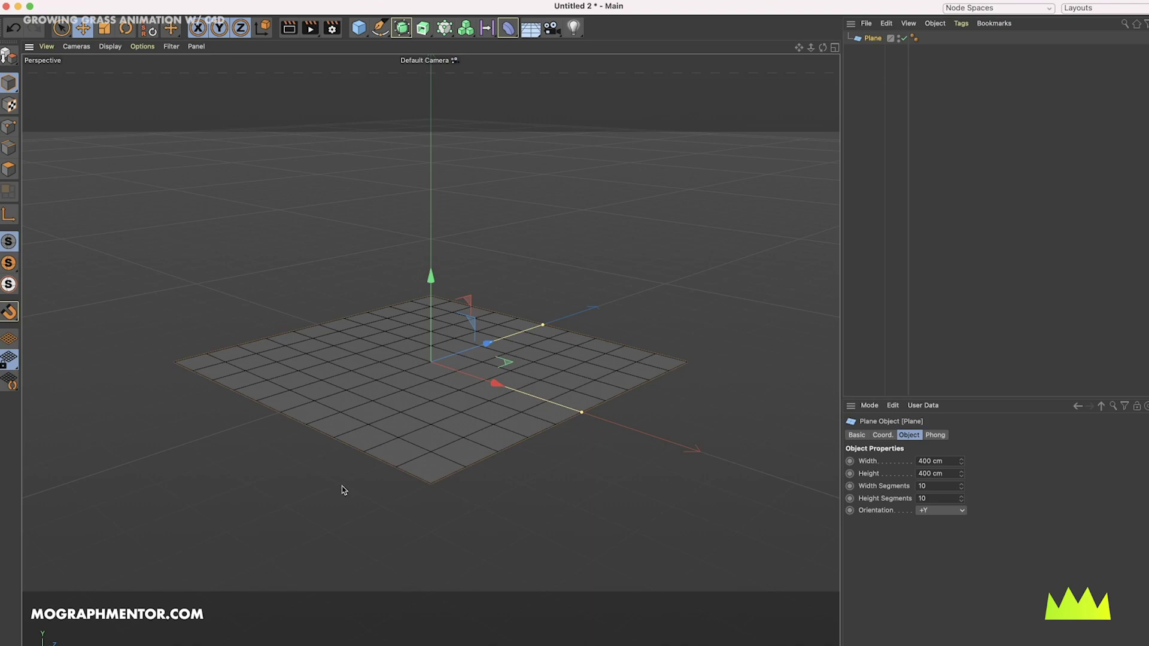
Step: Give the plane 15 segments and widen it to 672.31 cm
double_click(930, 486)
type("18")
key("Return")
left_click(846, 269)
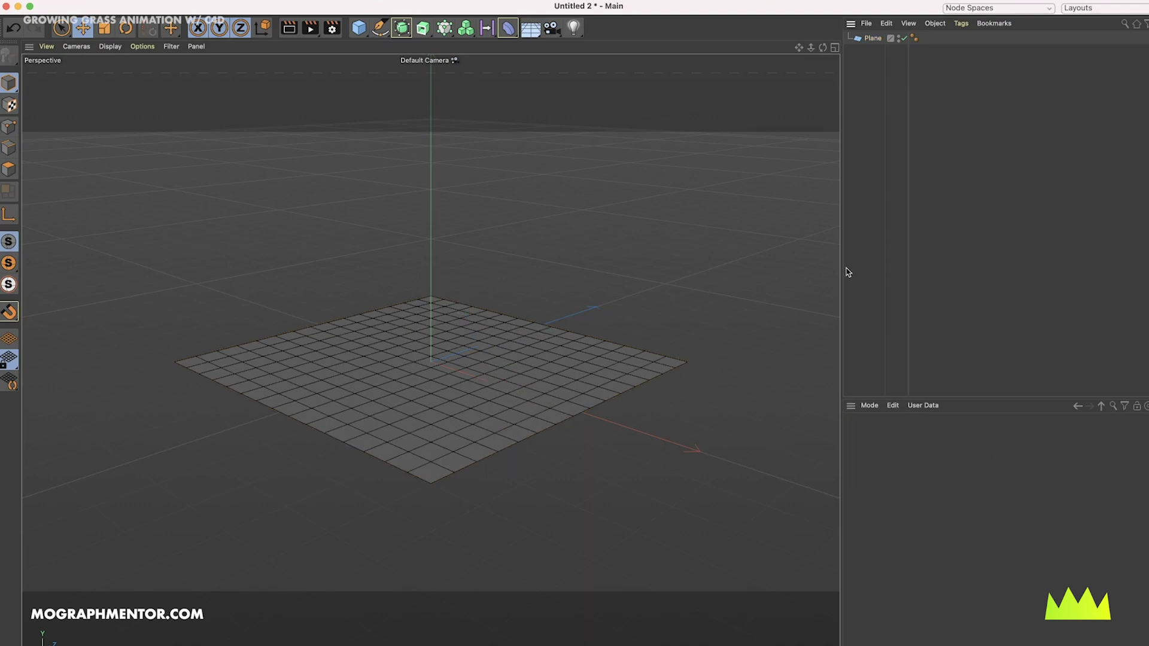
left_click_drag(846, 269, 526, 386, "alt")
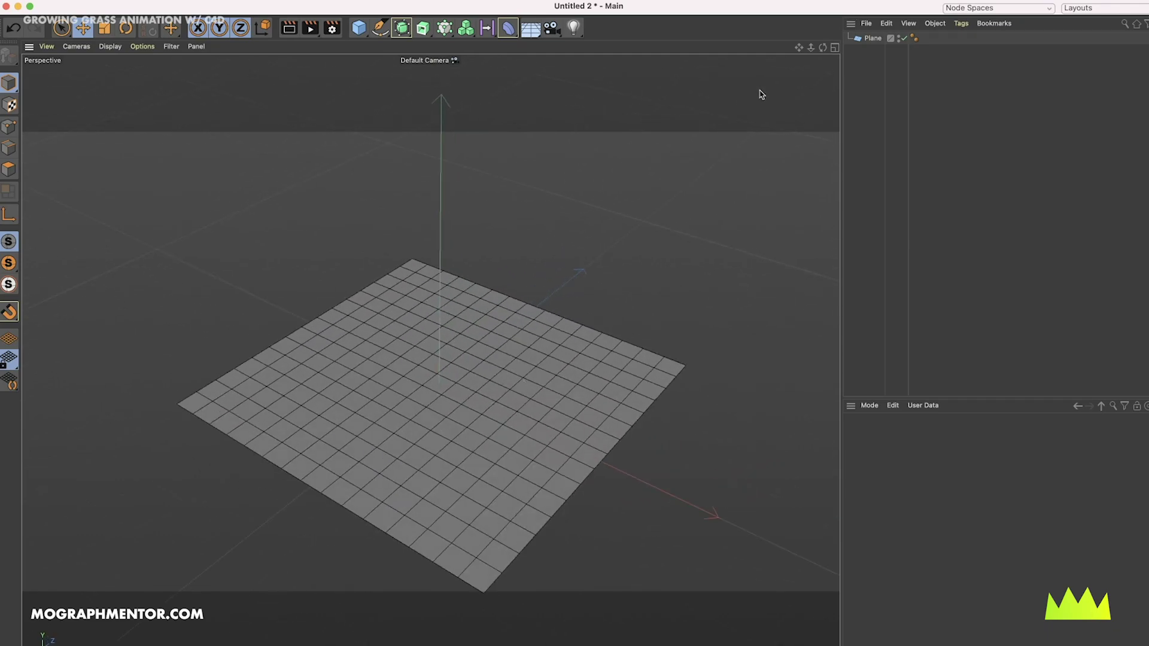
left_click(872, 38)
left_click_drag(670, 445, 559, 440)
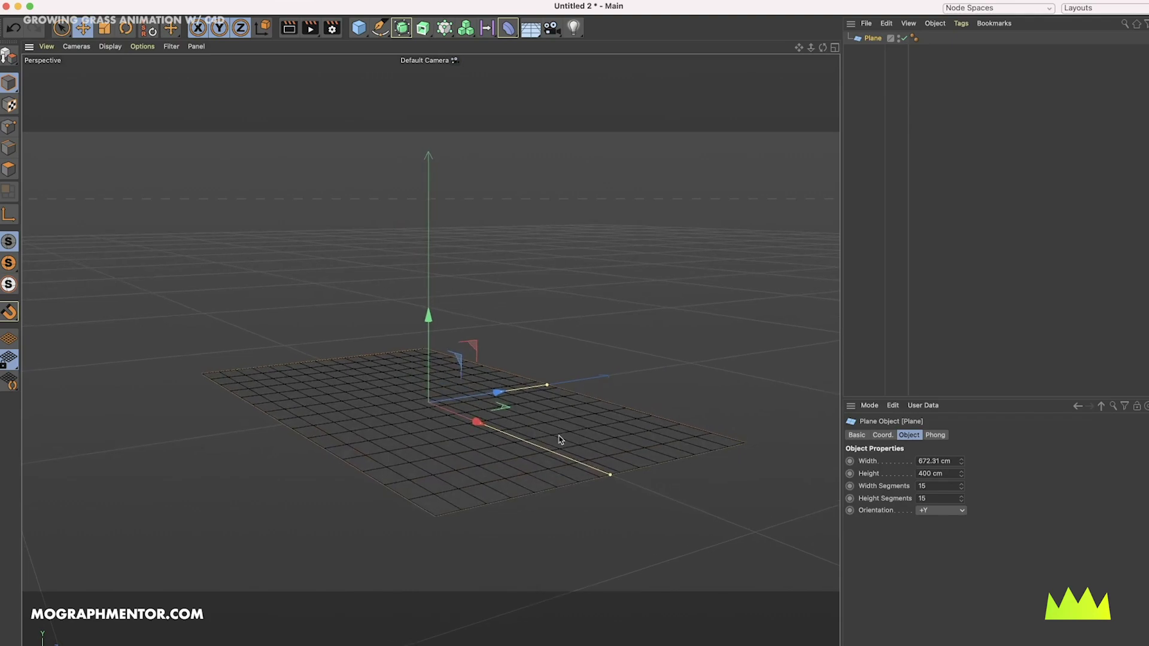
Step: Add a Fur object growing 10000 strands, 20 cm long, from the plane
left_click(531, 0)
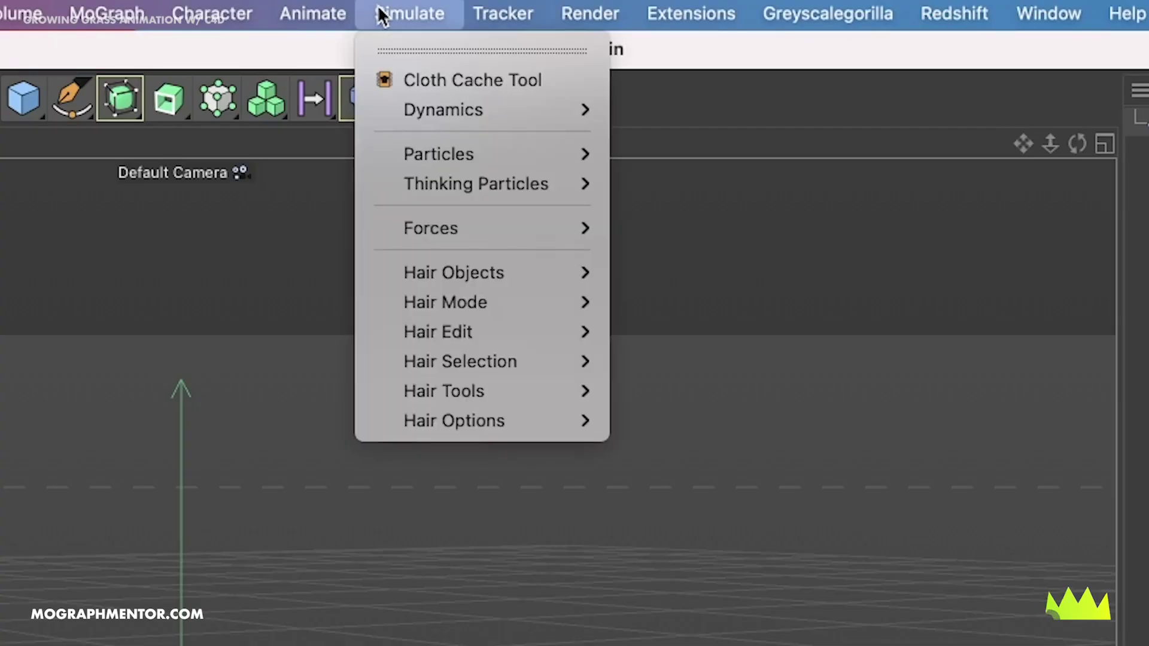
mouse_move(592, 107)
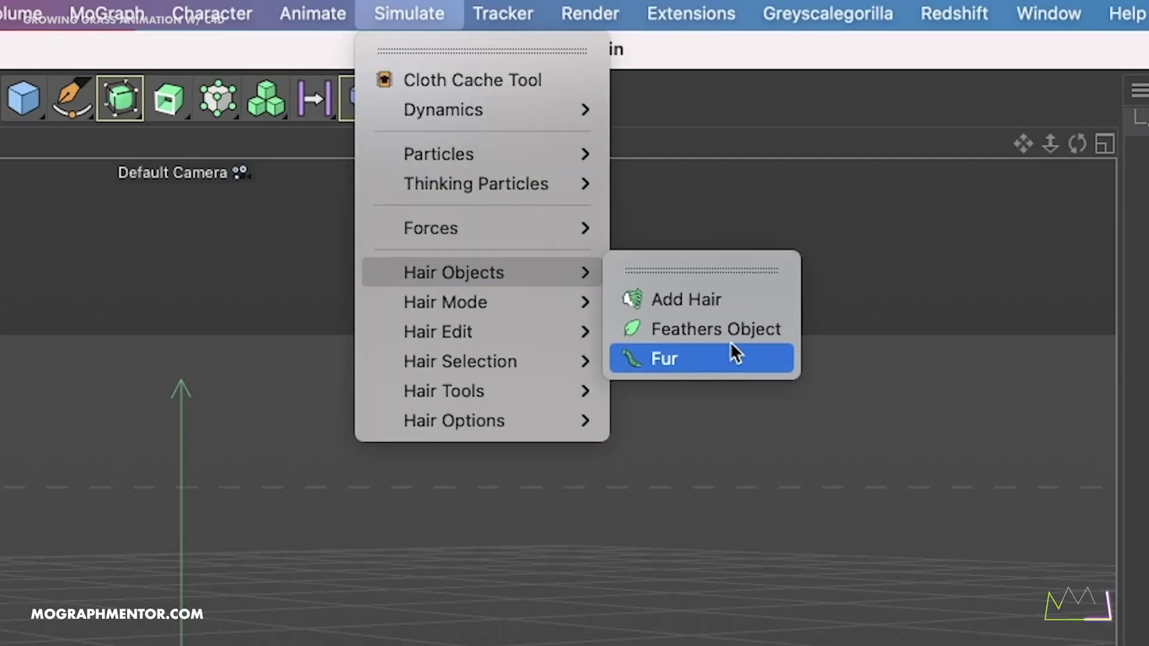
left_click(736, 353)
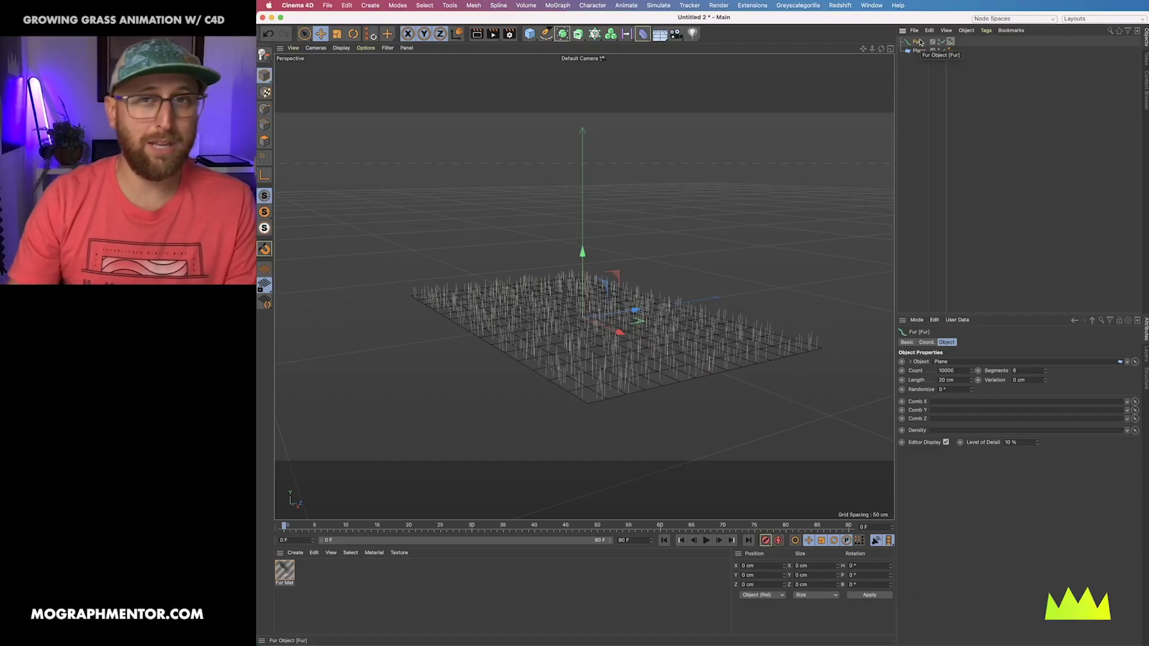
Step: Review the Fur settings, expanding and collapsing the linked Plane's parameters
left_click(663, 6)
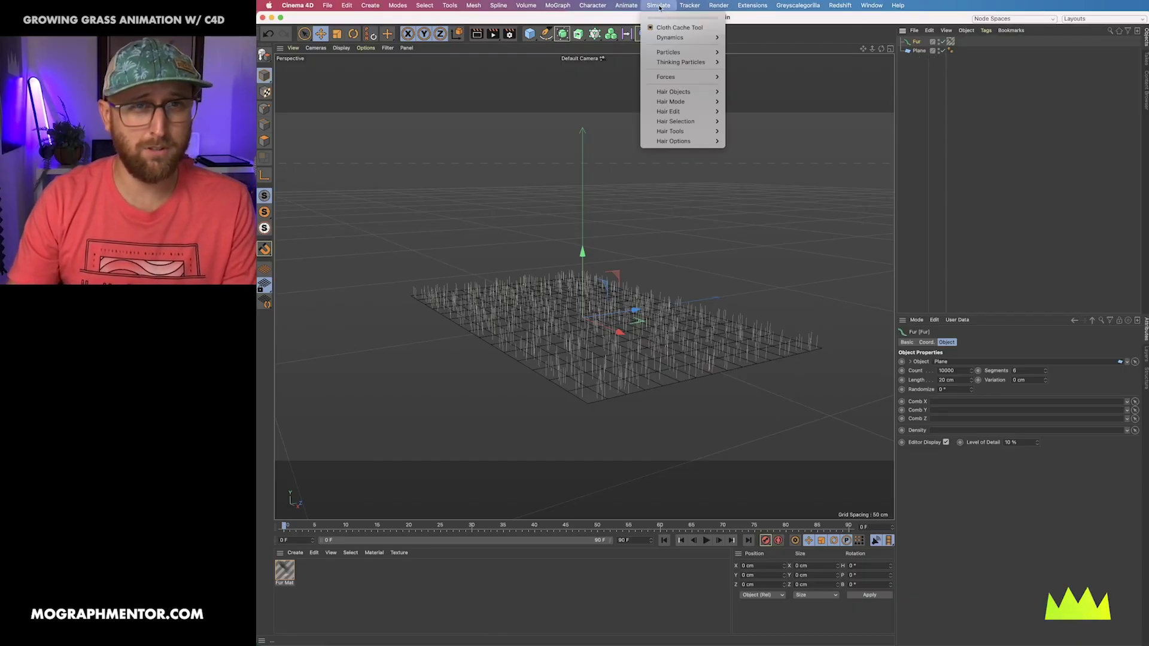
mouse_move(689, 92)
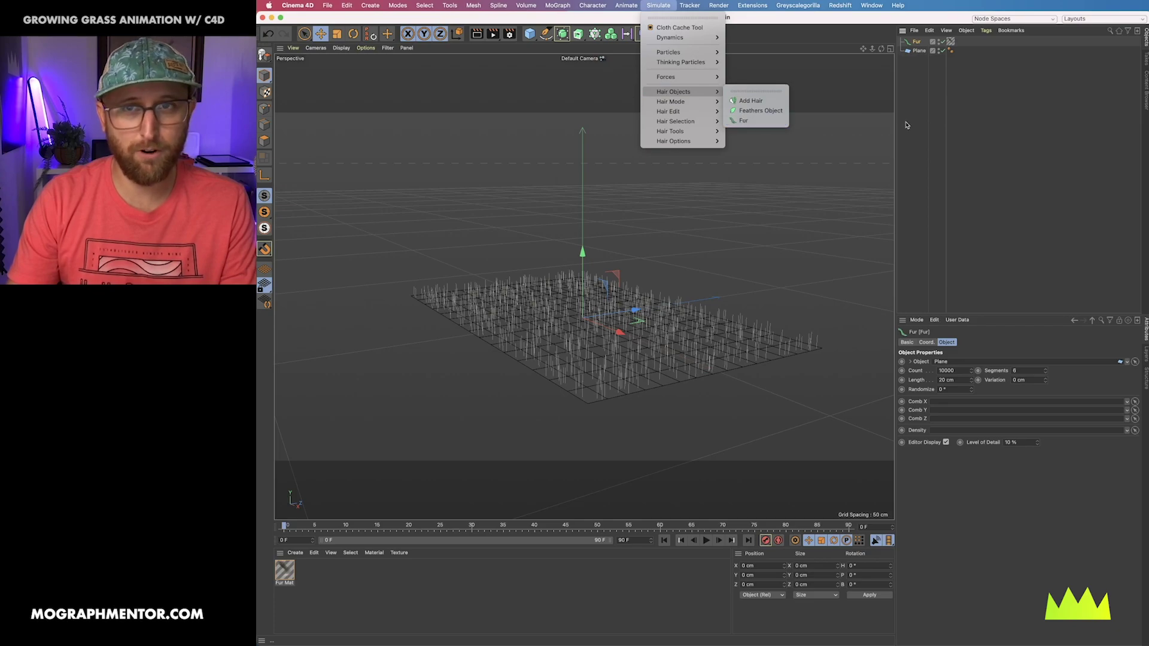
key("Escape")
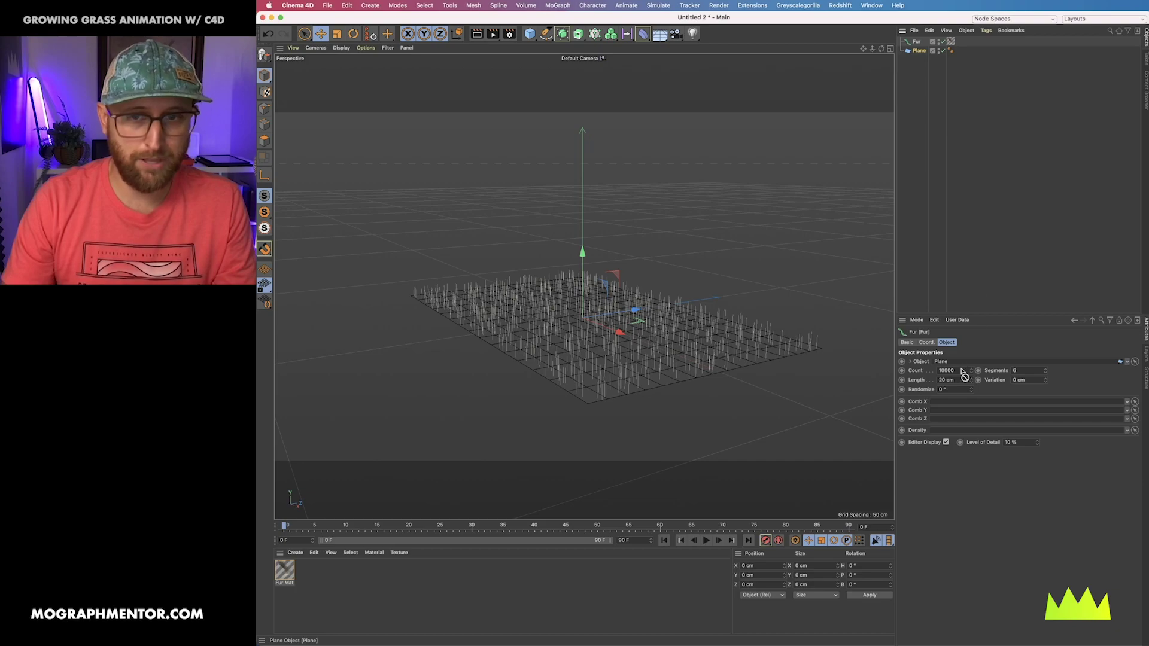
left_click(910, 361)
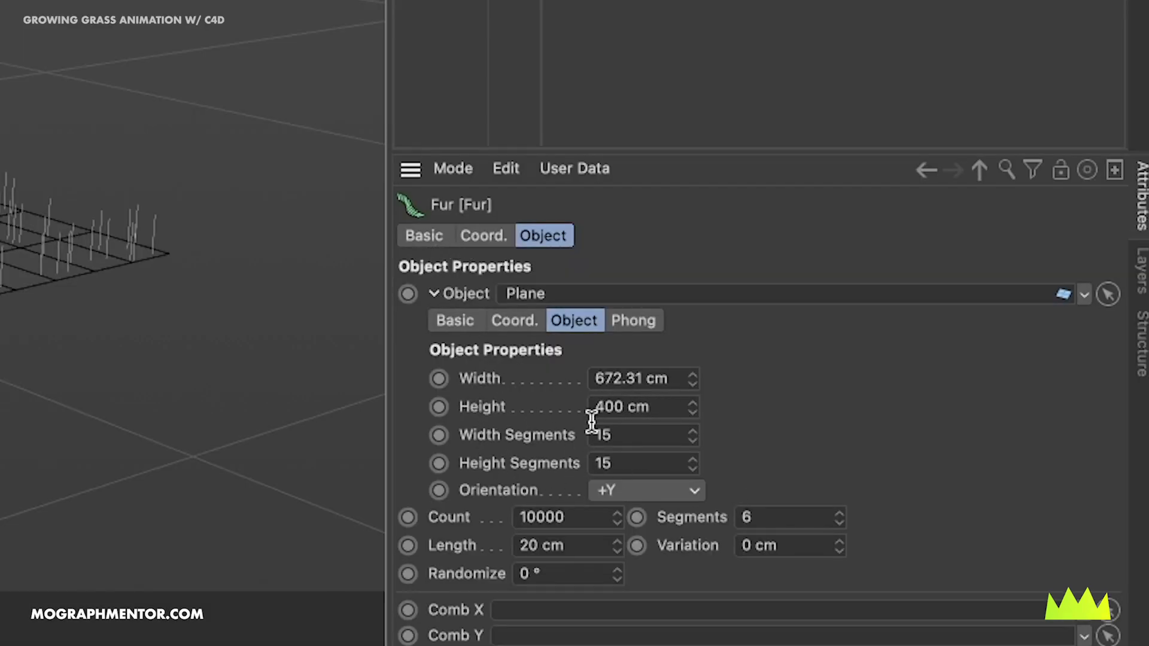
left_click(433, 293)
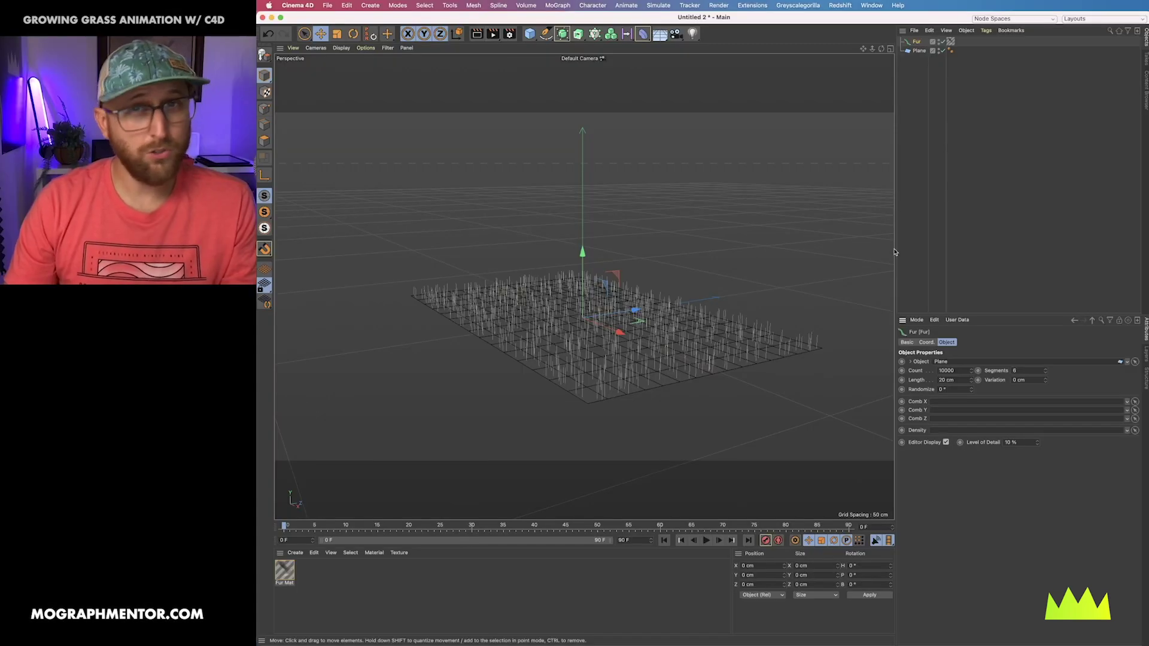
Step: Review the Fur Mat material's dark brown colour gradient in the Material Editor, then close it
double_click(283, 570)
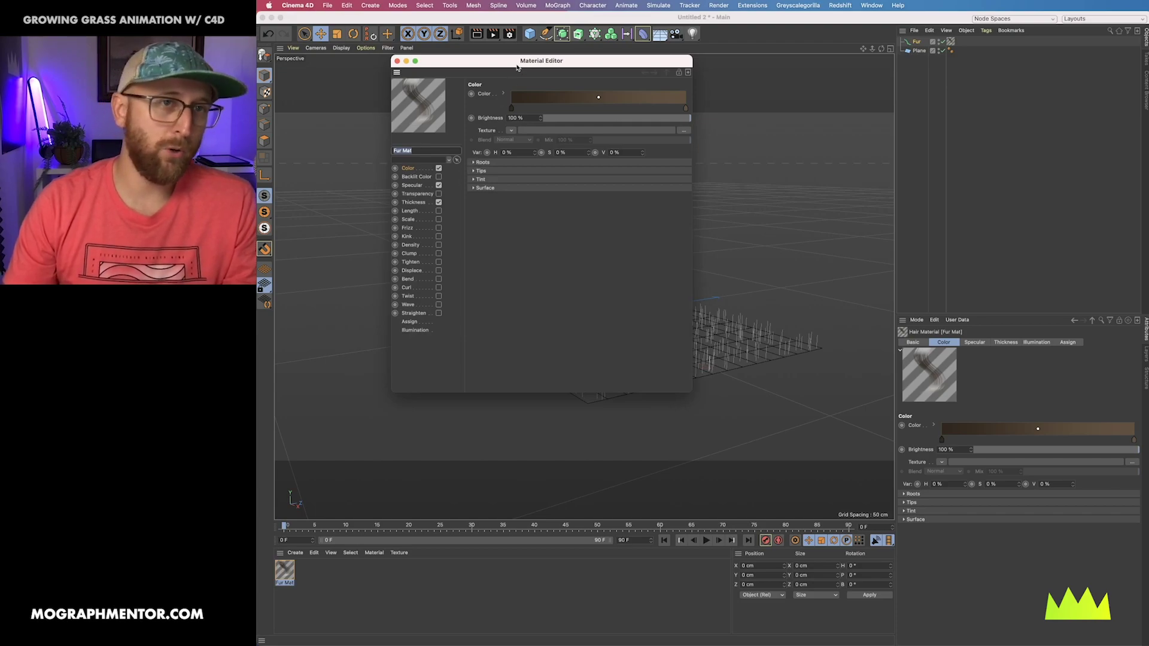
left_click_drag(514, 64, 909, 118)
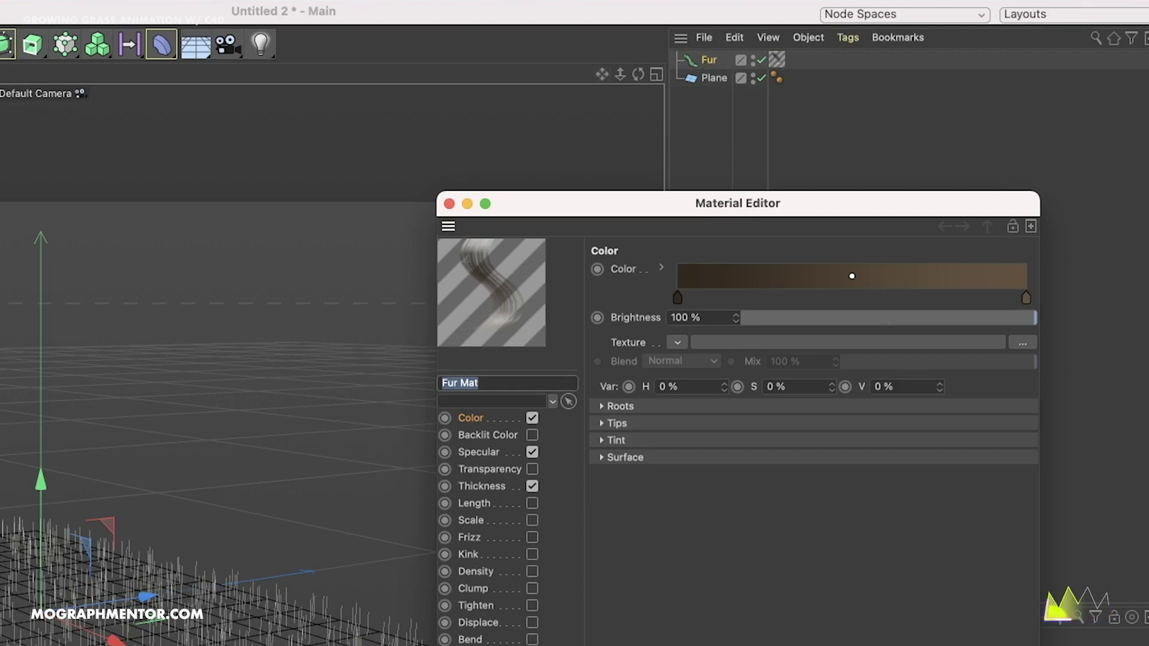
left_click(448, 204)
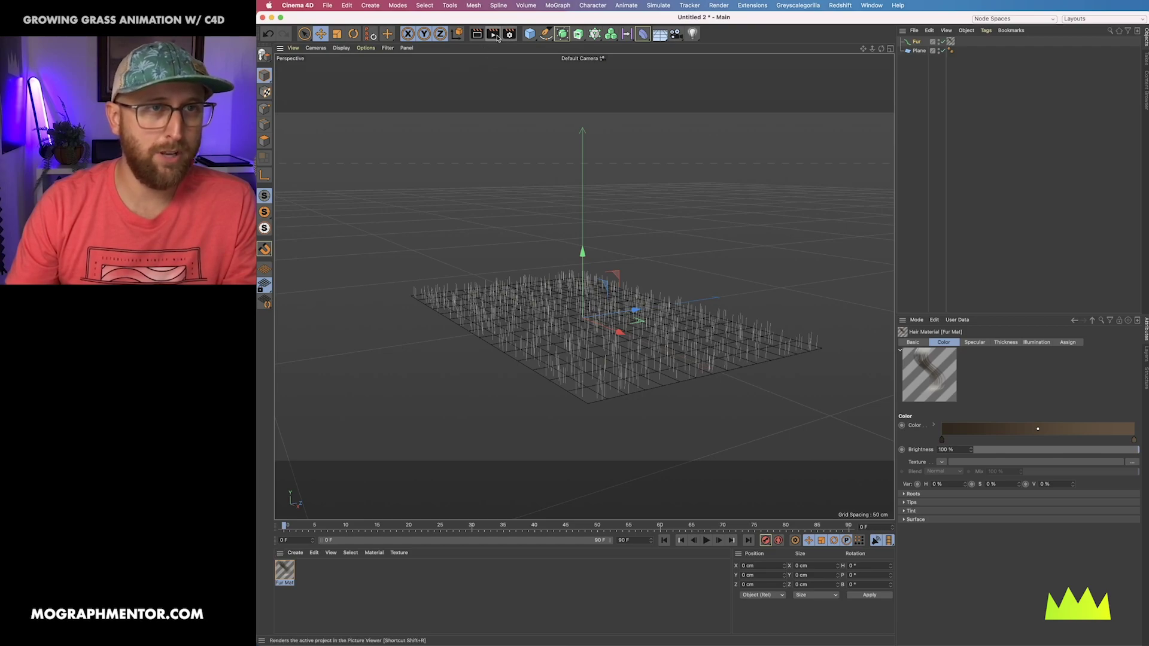
Step: Add an Interactive Render Region and view the grass from a low, near-horizontal angle
left_click_drag(493, 34, 549, 239)
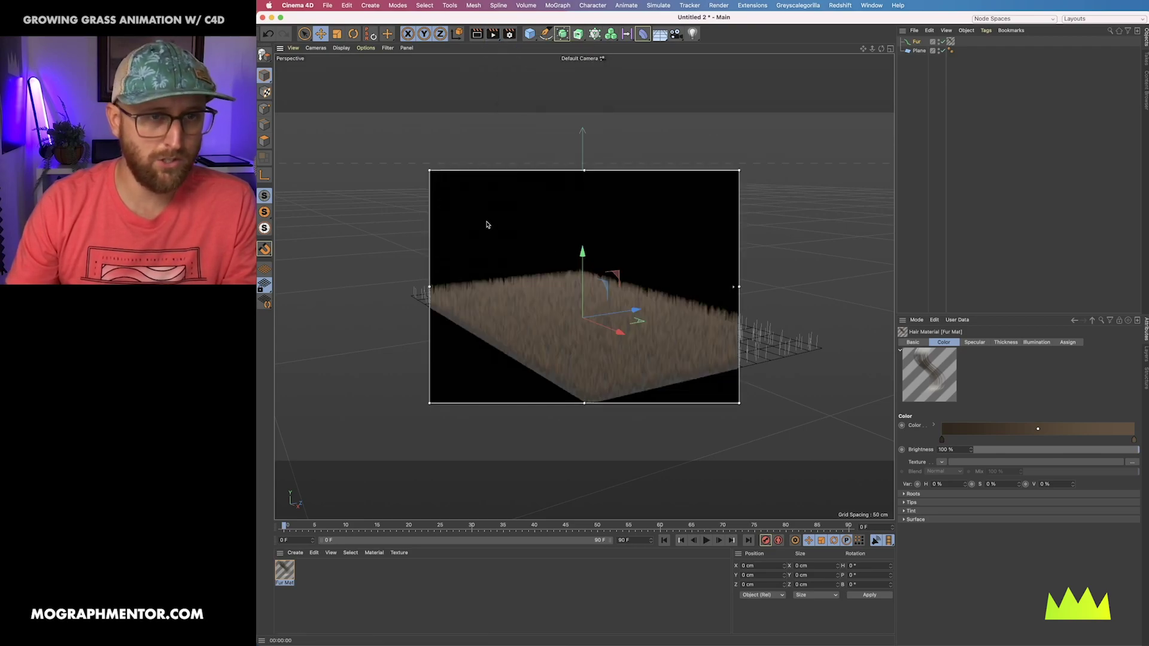
left_click_drag(587, 313, 618, 361, "alt")
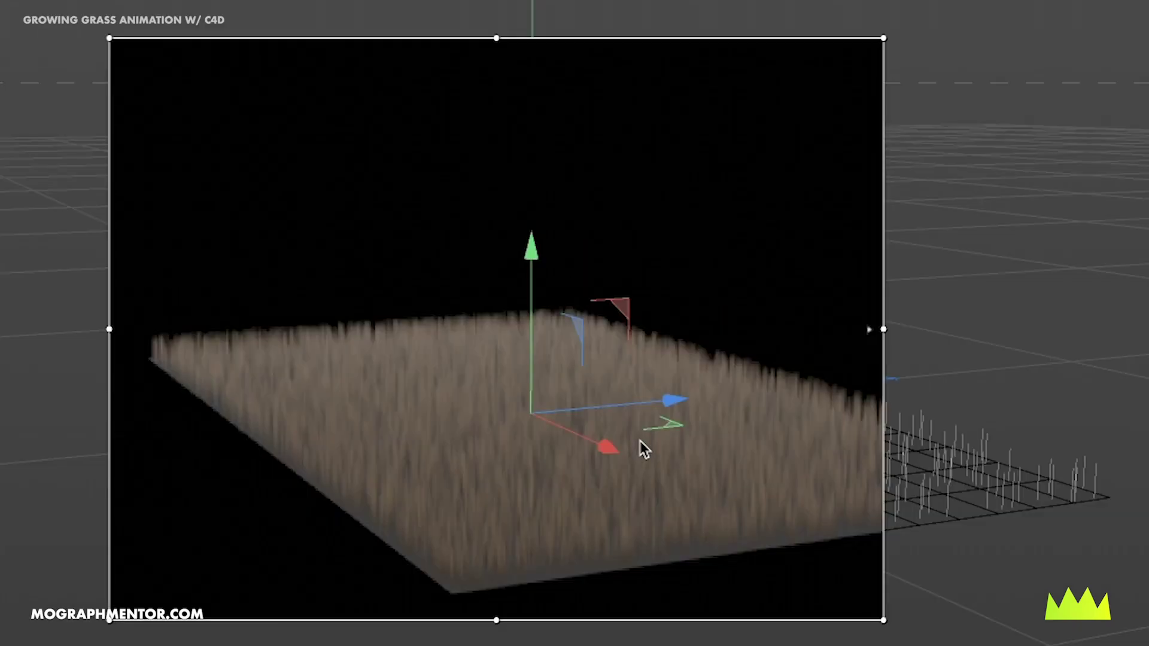
left_click_drag(544, 457, 556, 465, "alt")
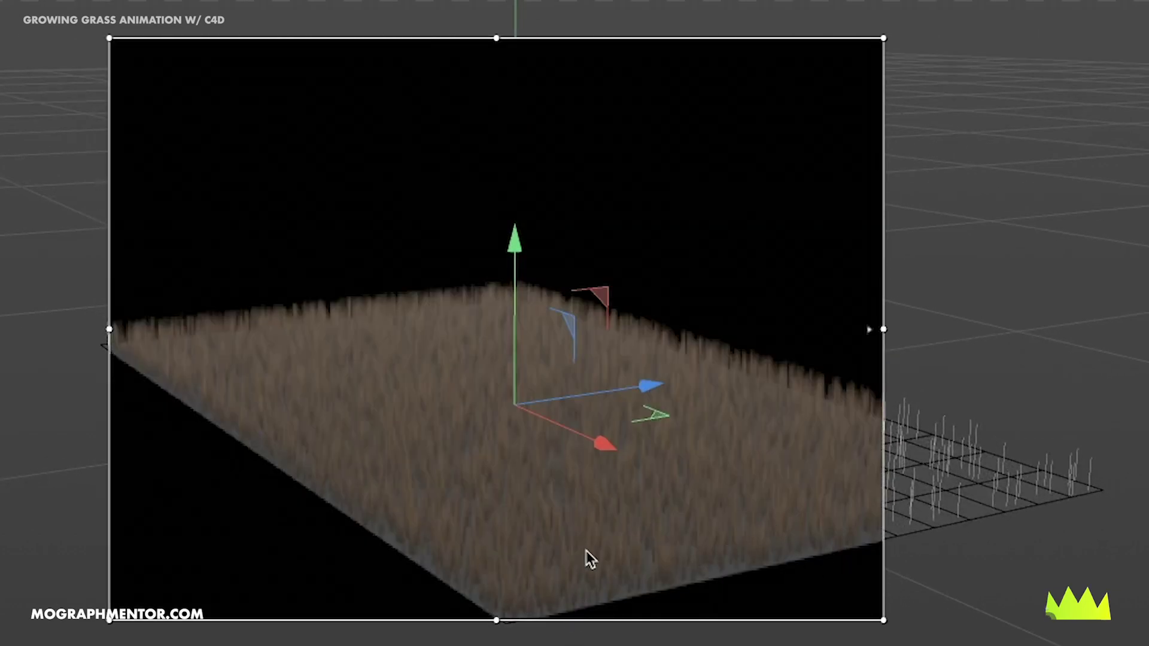
left_click_drag(587, 557, 623, 501, "alt")
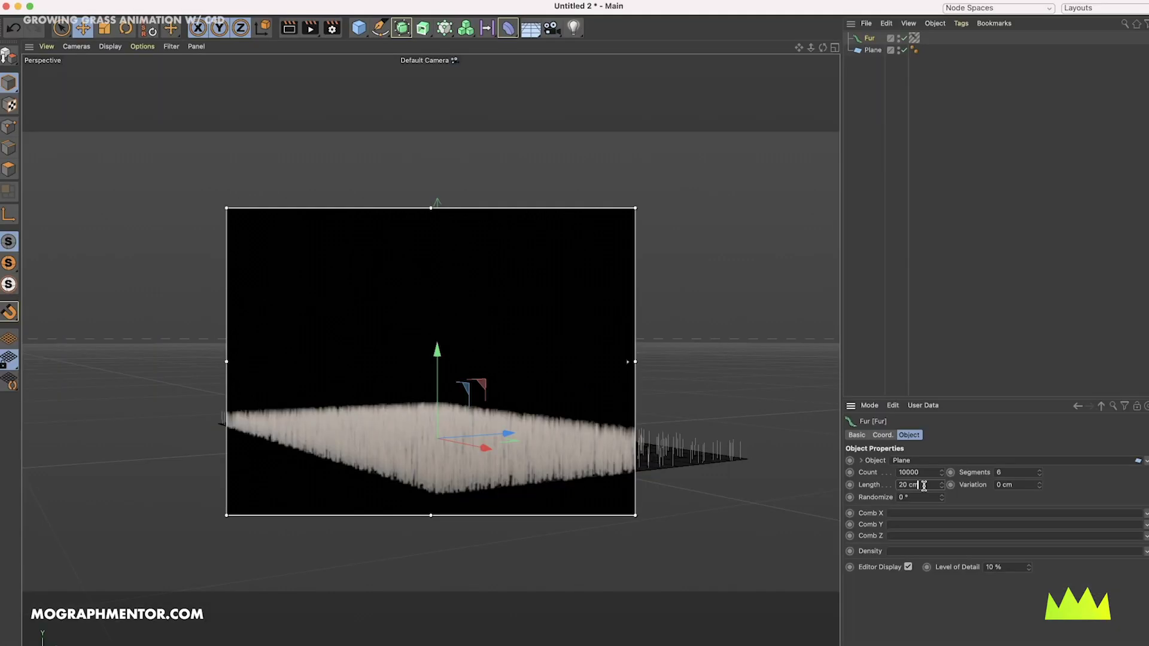
Step: Set the fur Length to 4 cm and Variation to 15 cm
type("4")
key("Return")
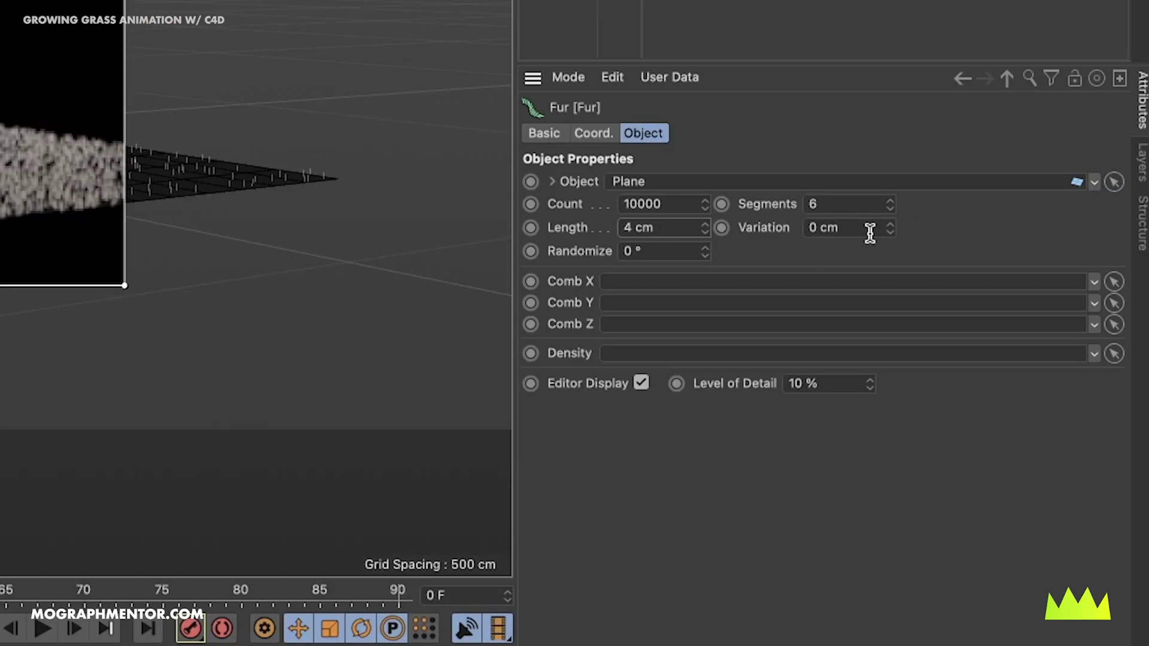
left_click(869, 229)
key("BackSpace")
type("15")
key("Return")
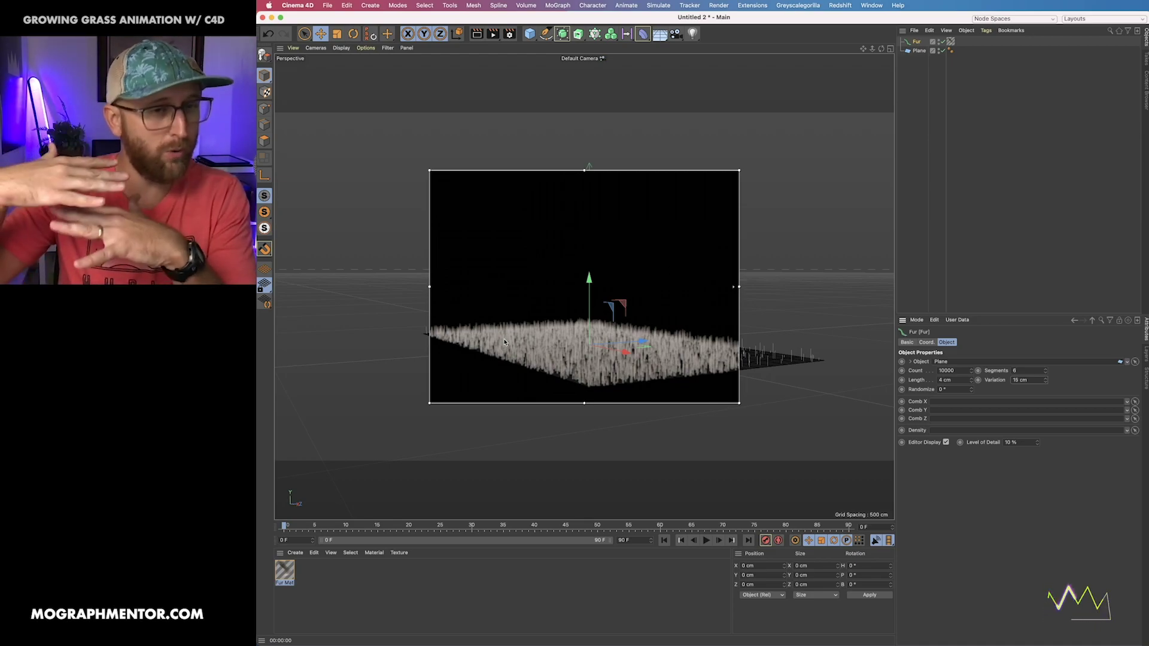
Step: Lengthen the fur to 64 cm, keep Variation at 15 cm, and set 8 segments
left_click_drag(971, 380, 956, 388)
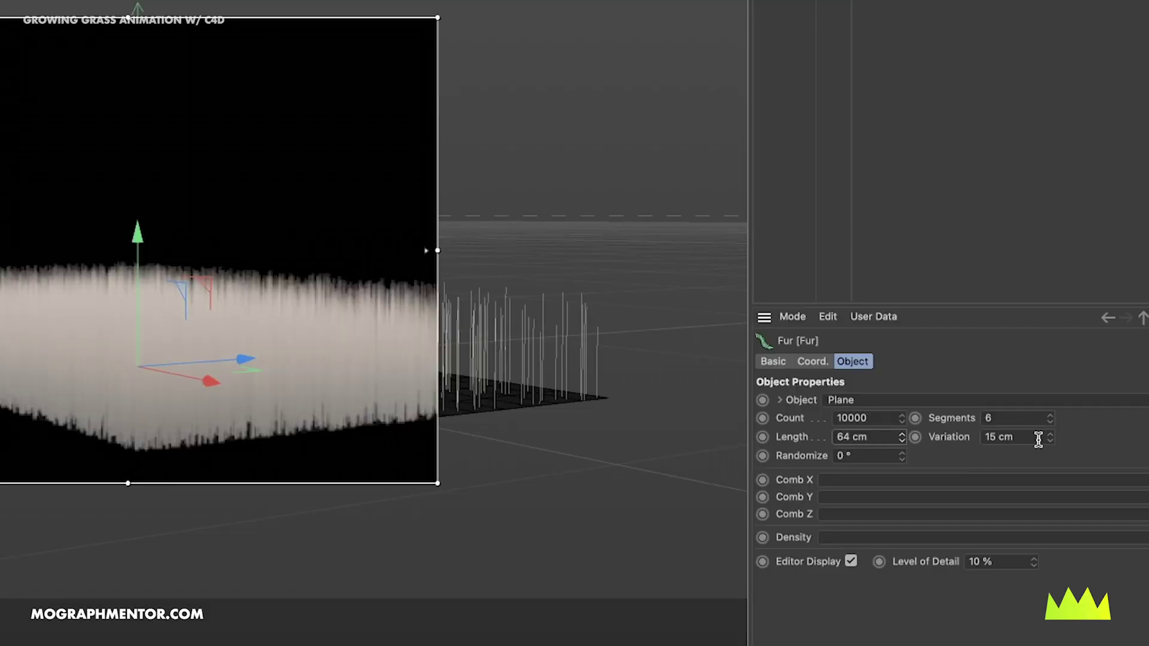
left_click_drag(1051, 440, 1052, 430)
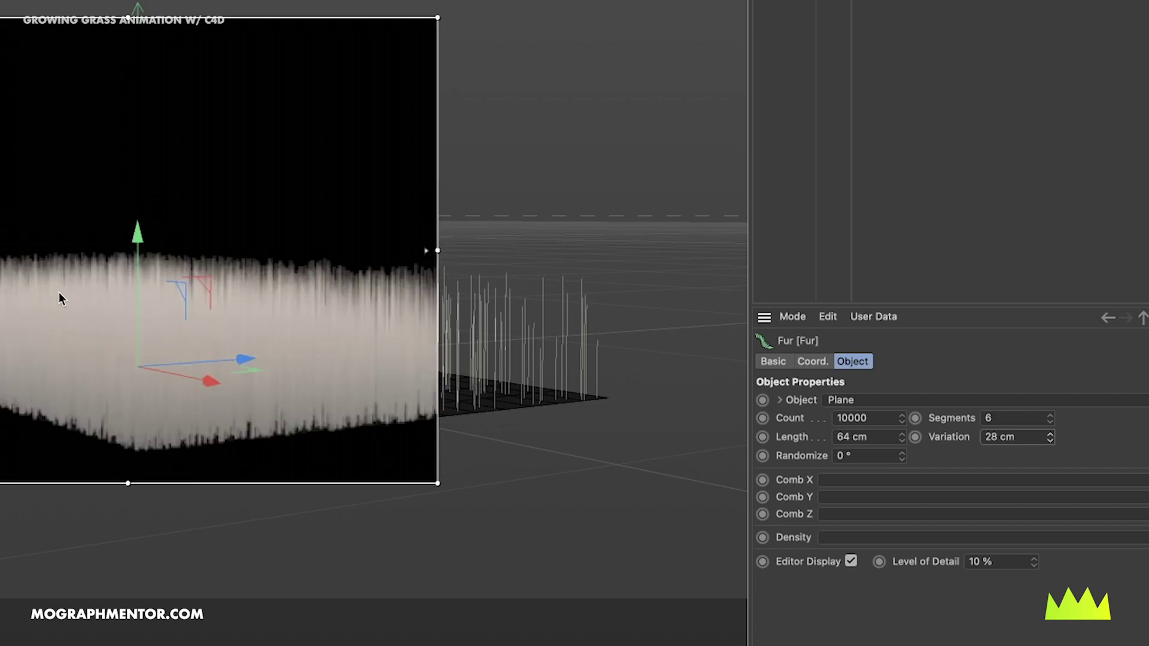
left_click(1038, 435)
type("15")
key("Return")
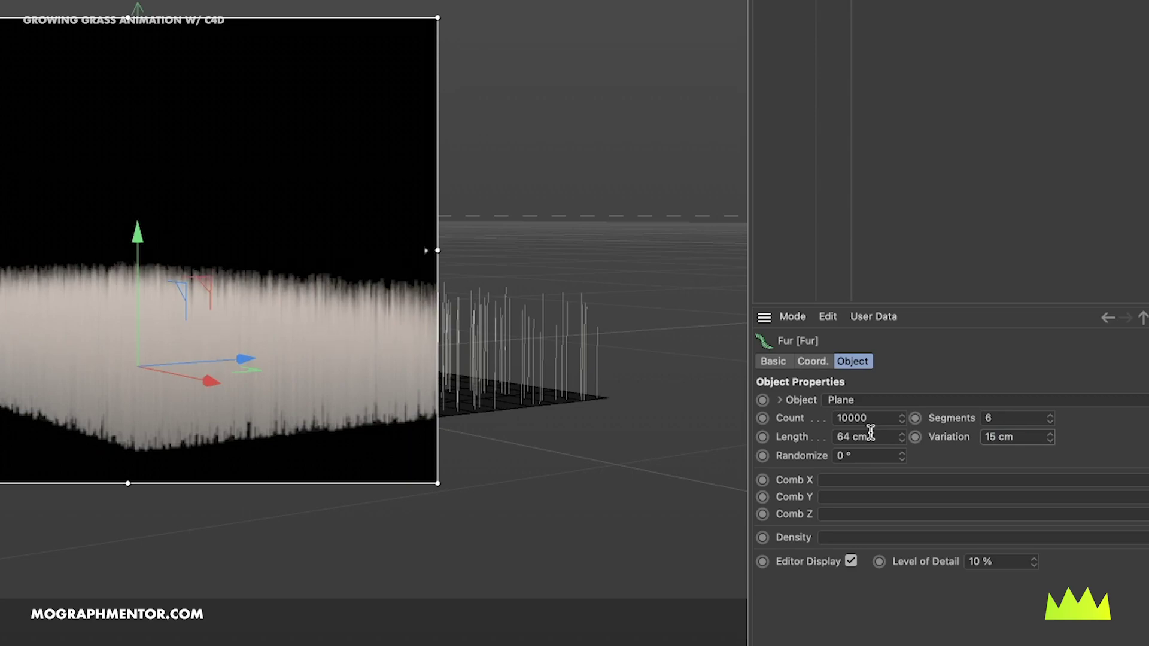
double_click(1005, 419)
type("8")
key("Return")
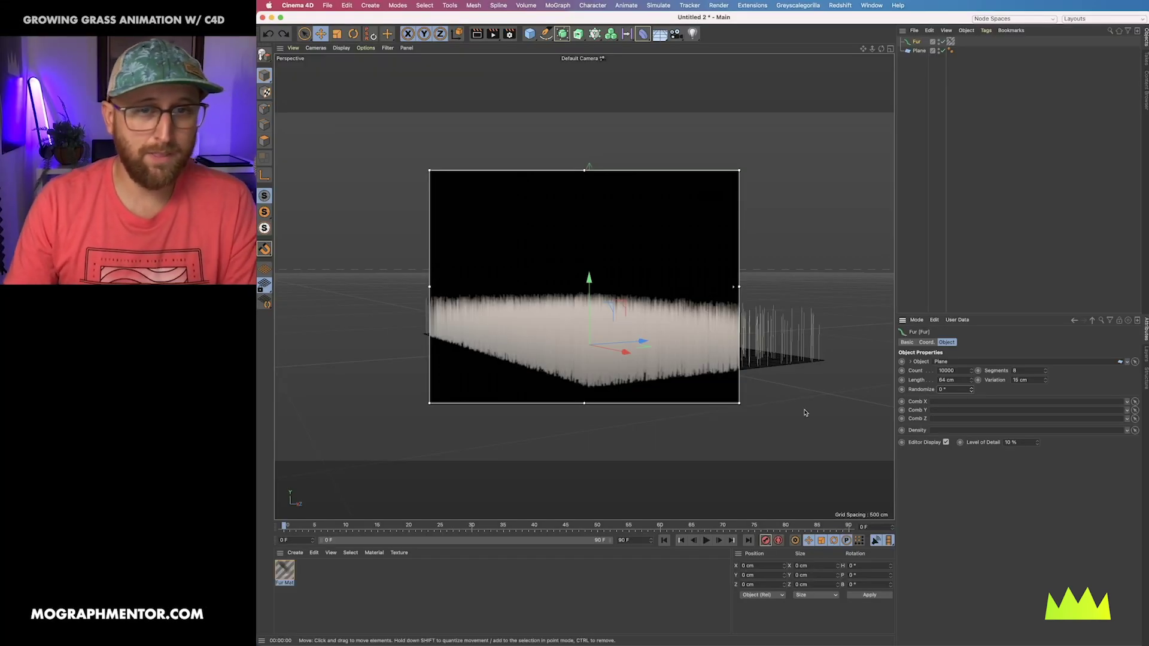
Step: Widen the render region and raise the fur Randomize angle to 86°
left_click_drag(739, 287, 831, 287)
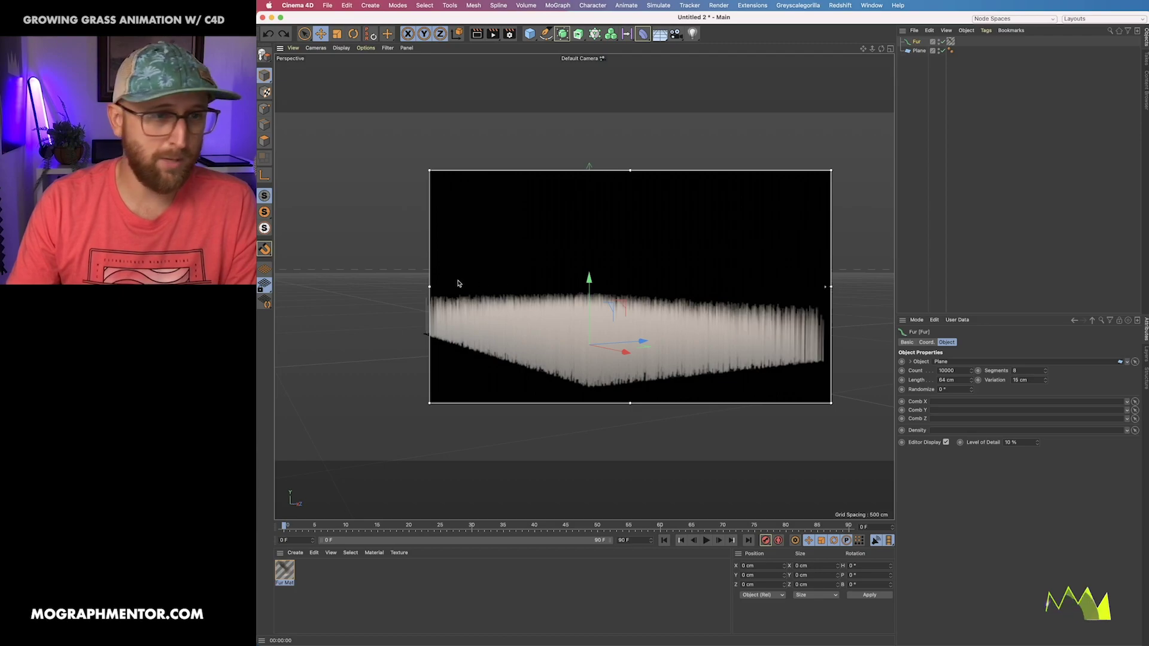
left_click_drag(429, 287, 388, 286)
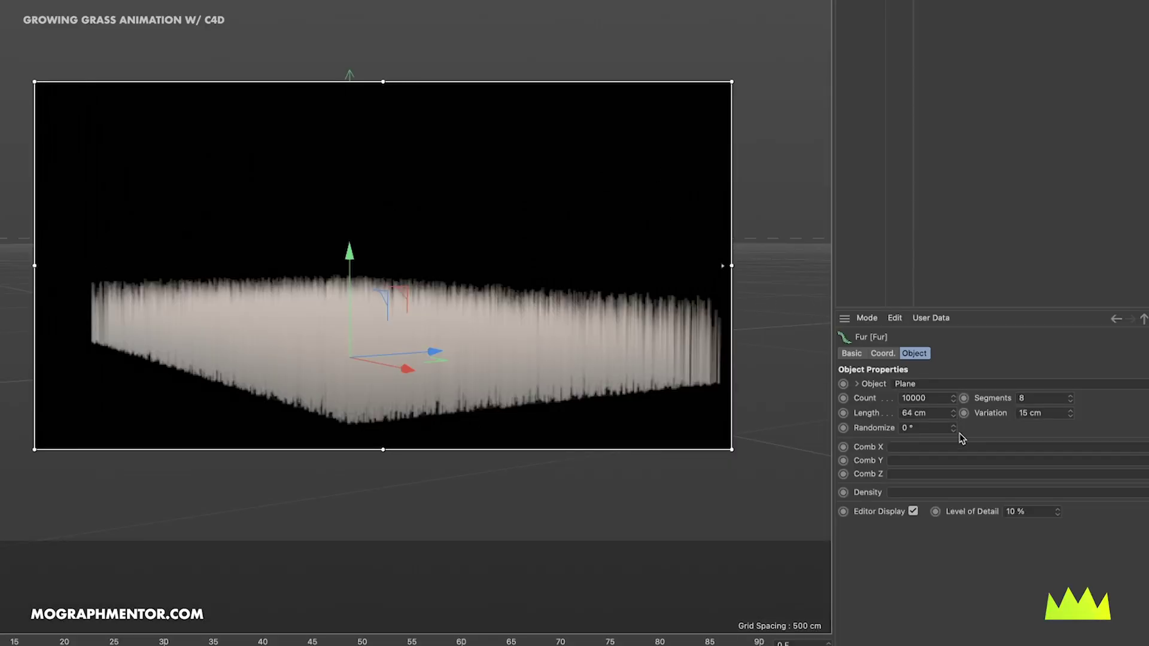
left_click_drag(953, 429, 945, 428)
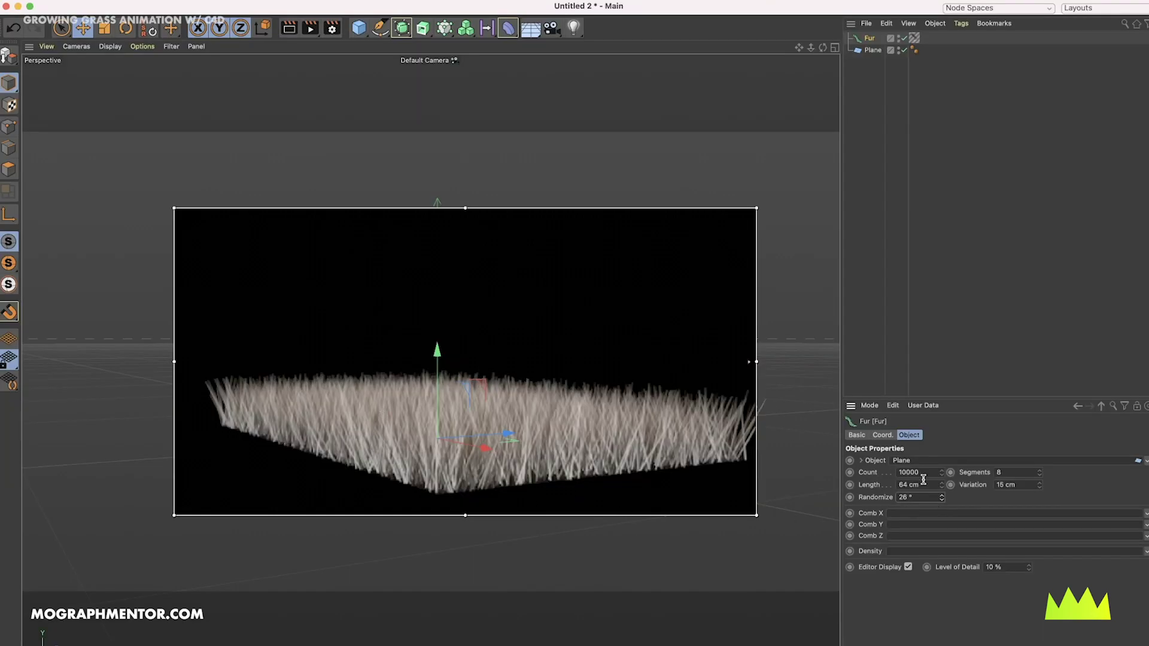
left_click_drag(944, 501, 944, 500)
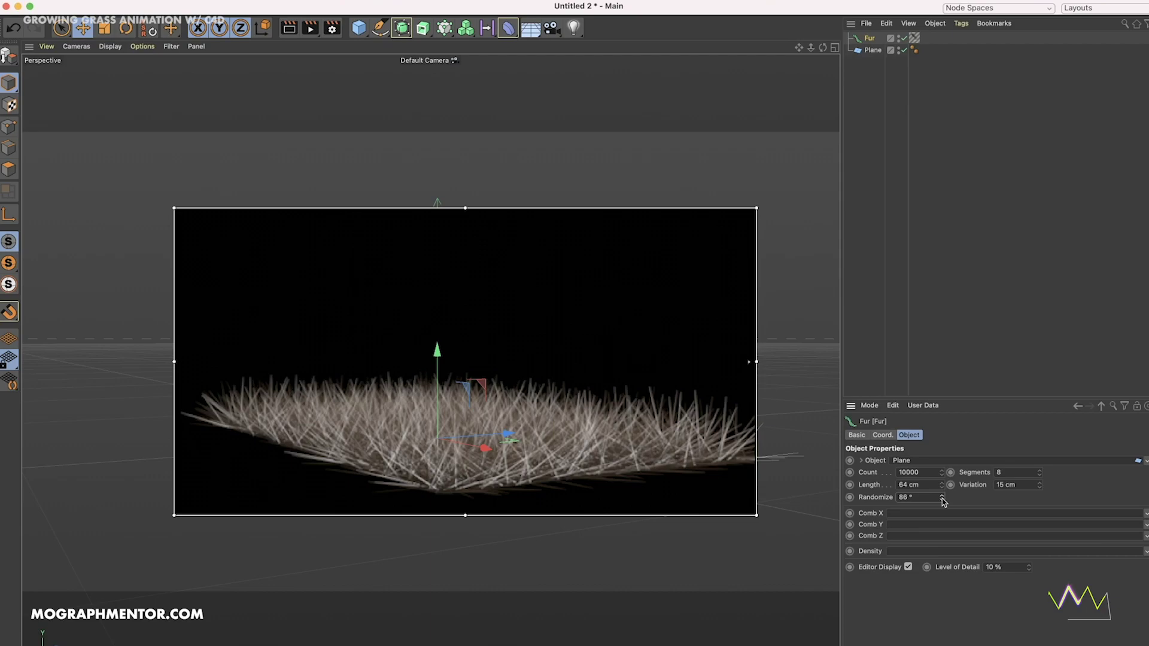
Step: Deselect the Fur and add a Physical Sky from the Floor flyout
left_click(796, 353)
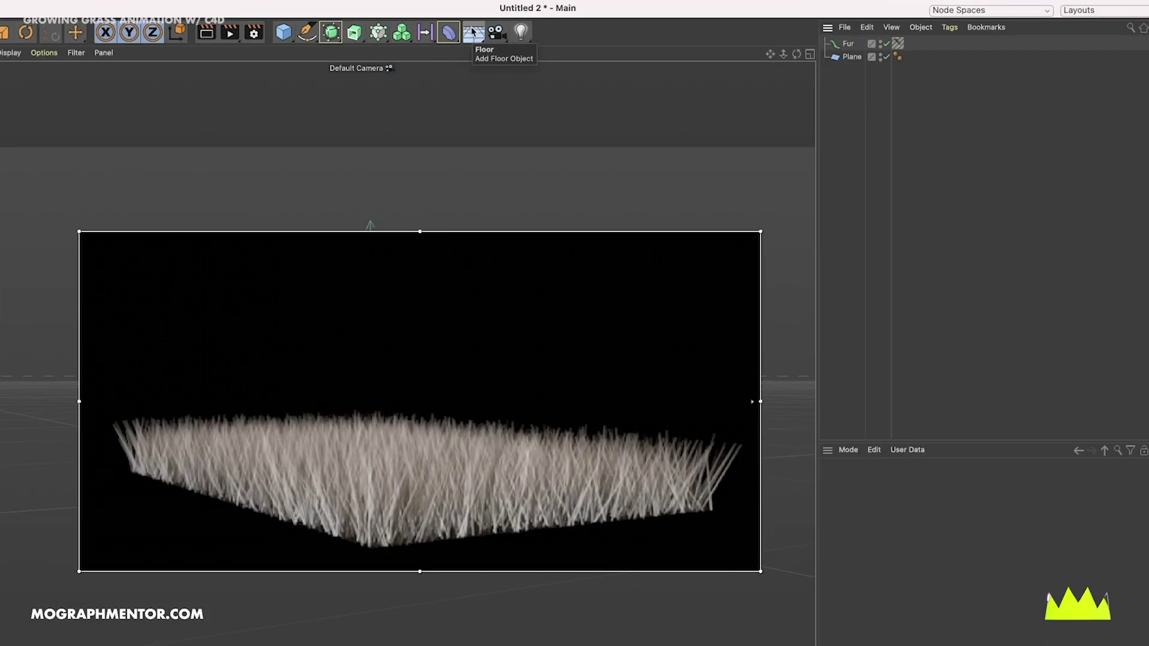
left_click_drag(473, 31, 613, 51)
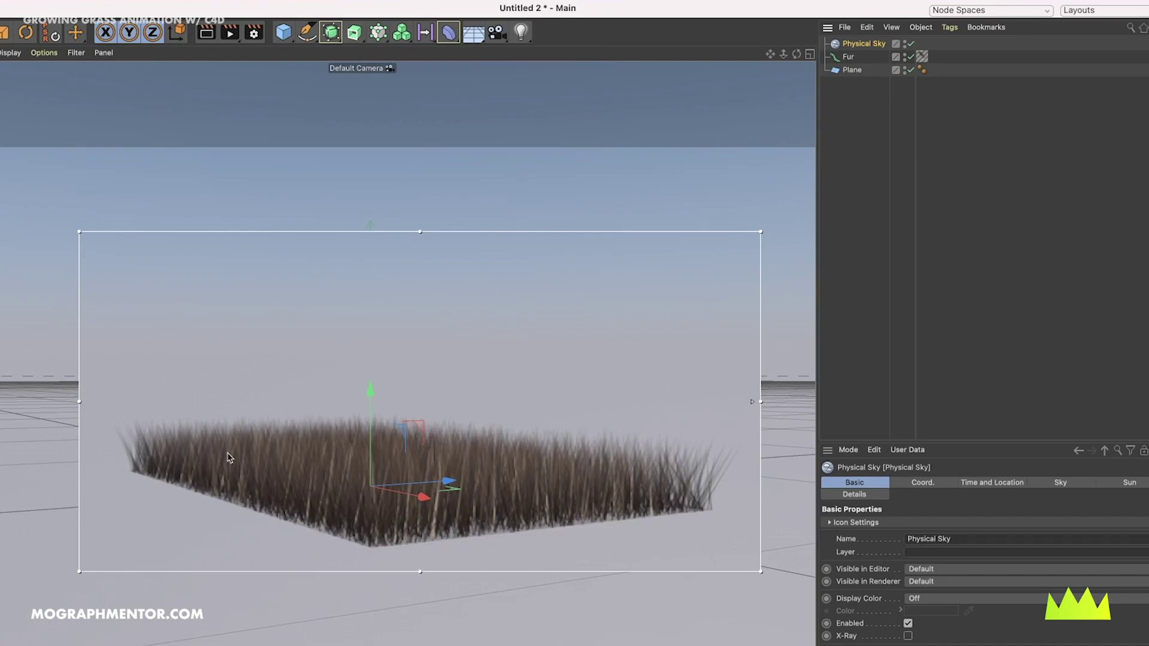
Step: Change the Fur Mat gradient's right-end tip colour to yellow
double_click(921, 56)
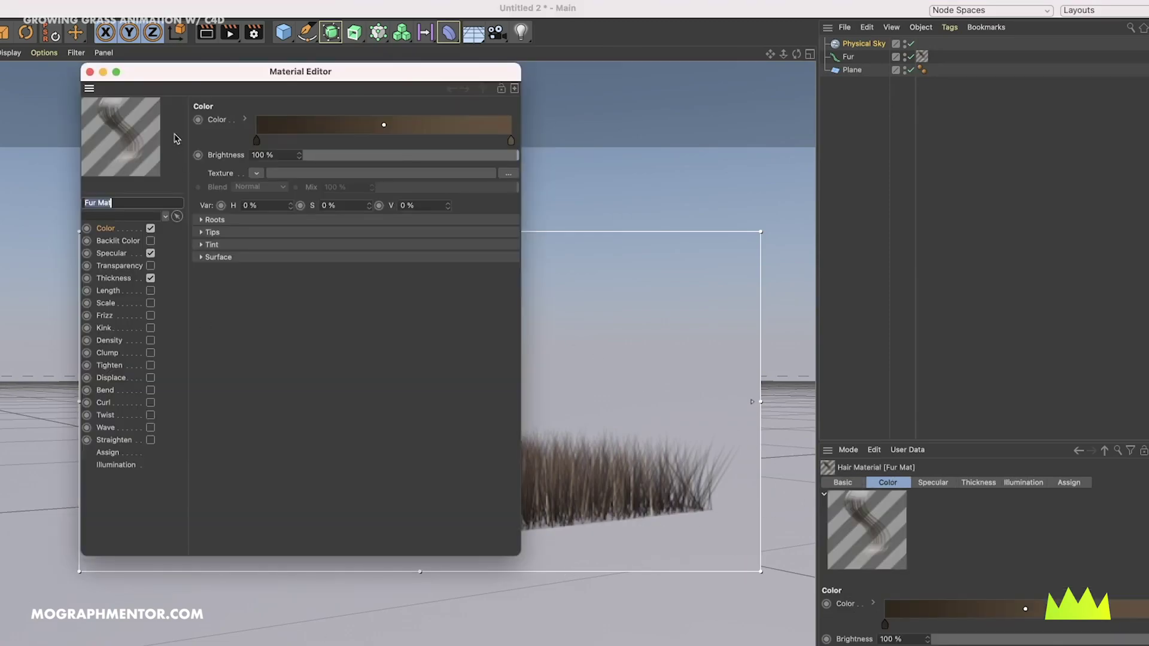
left_click_drag(200, 77, 681, 290)
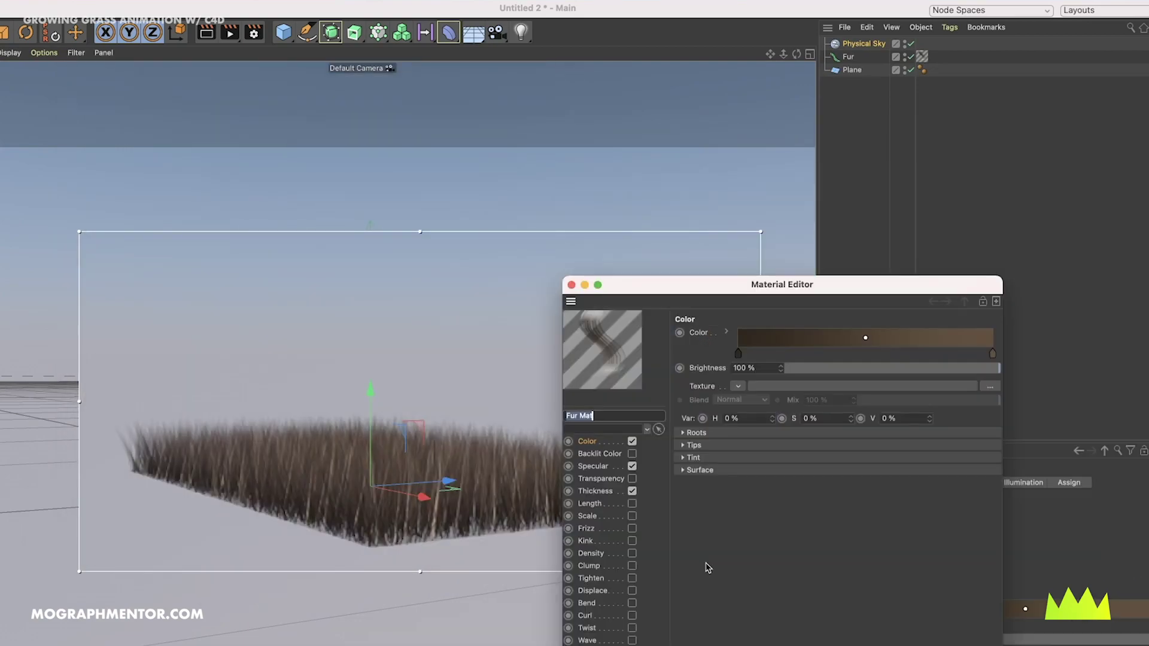
double_click(992, 354)
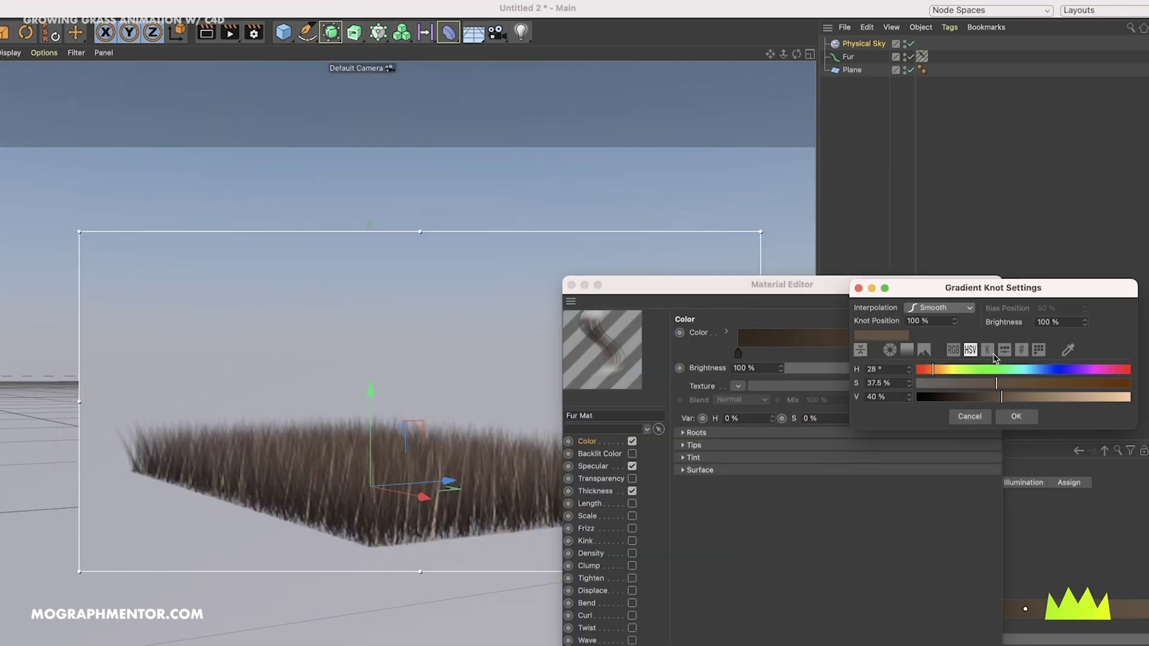
left_click(945, 370)
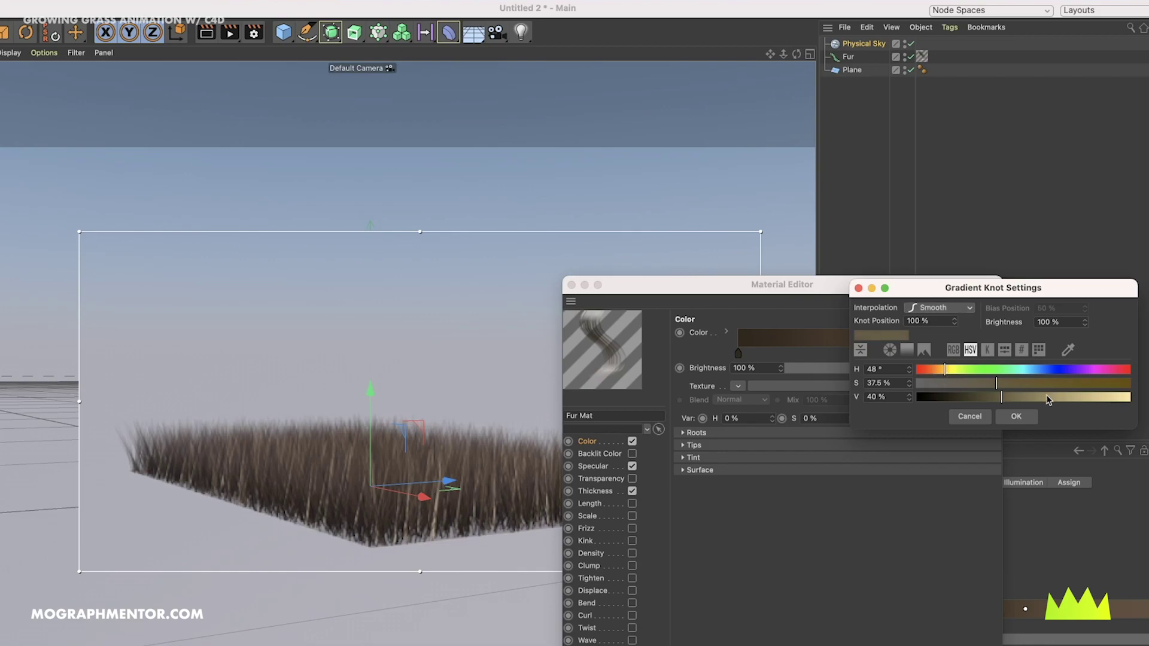
left_click(1083, 397)
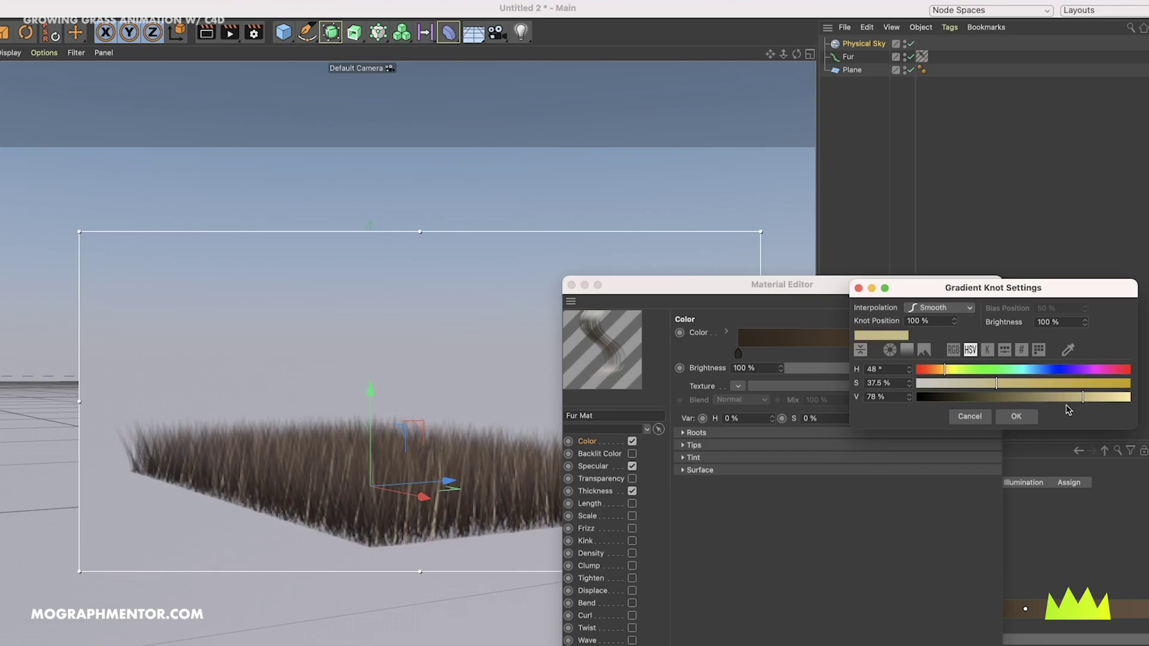
left_click(1028, 383)
left_click(1052, 397)
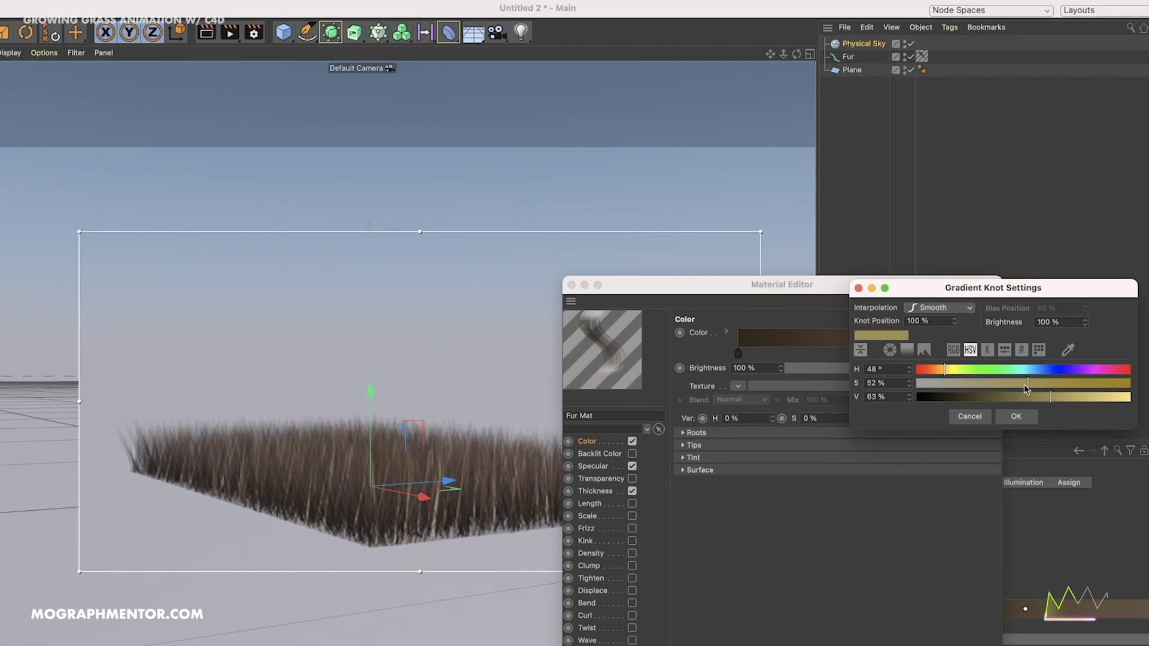
left_click(1023, 418)
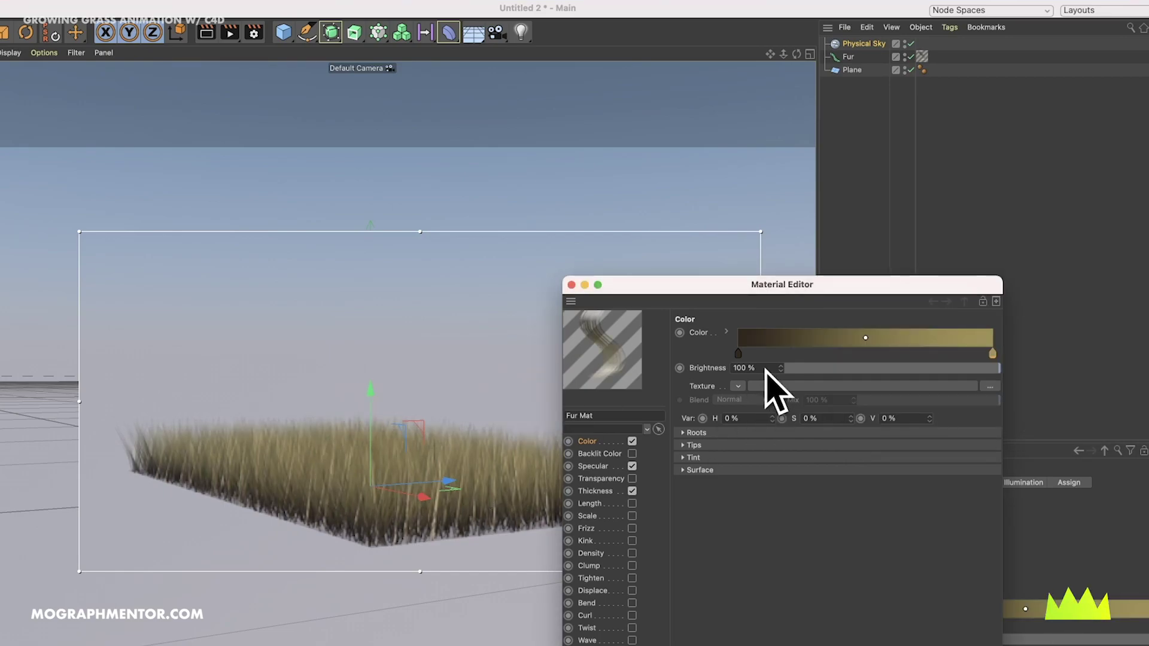
Step: Change the gradient's dark left-end root colour to a lighter gold
double_click(740, 358)
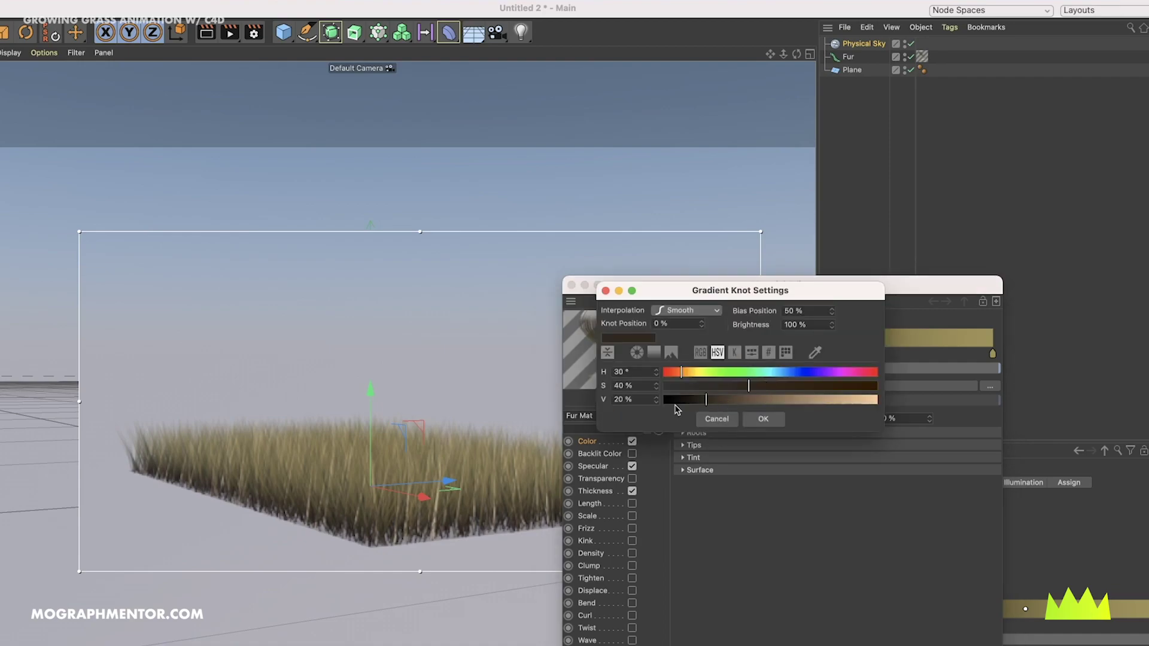
left_click(692, 373)
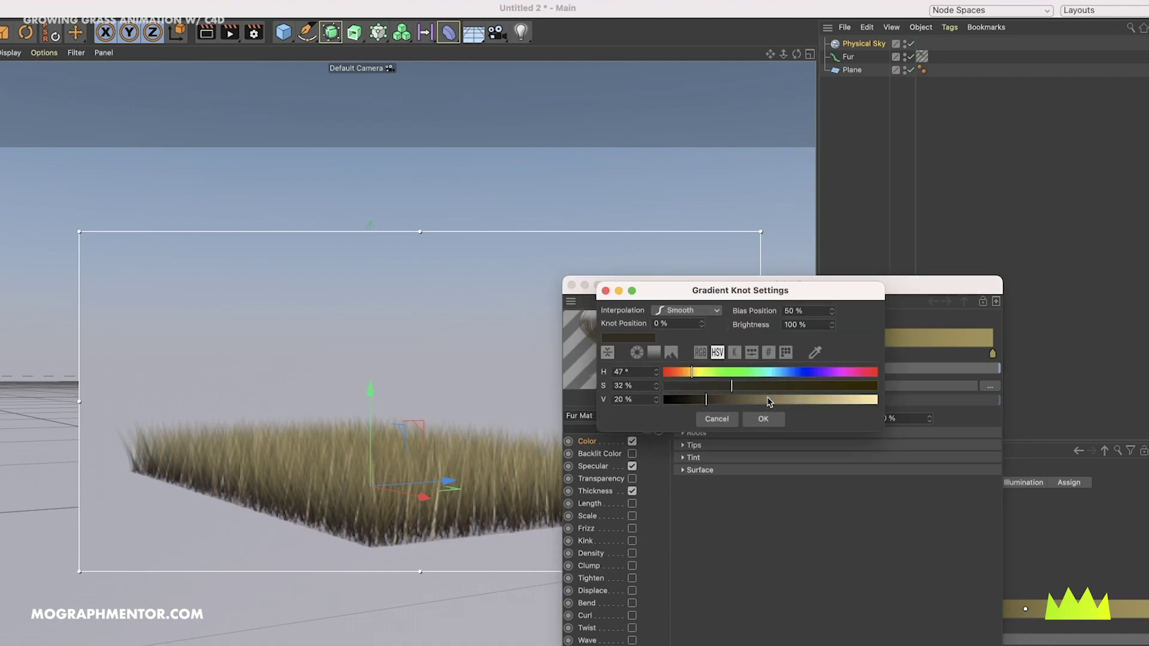
left_click(764, 419)
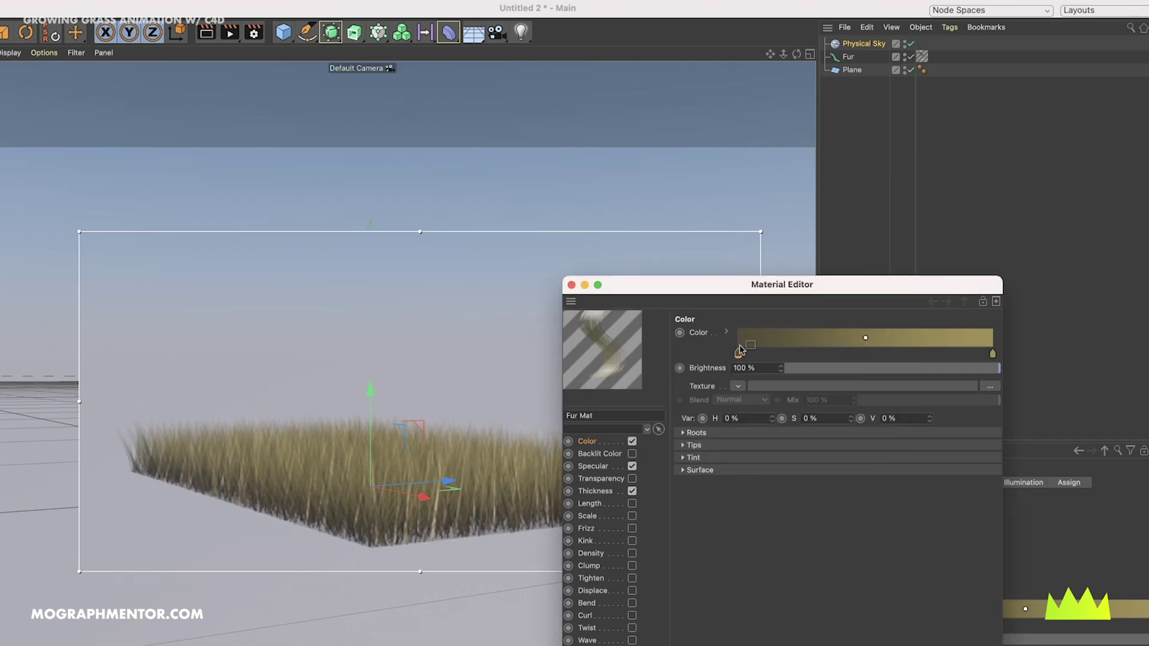
double_click(738, 353)
left_click(794, 397)
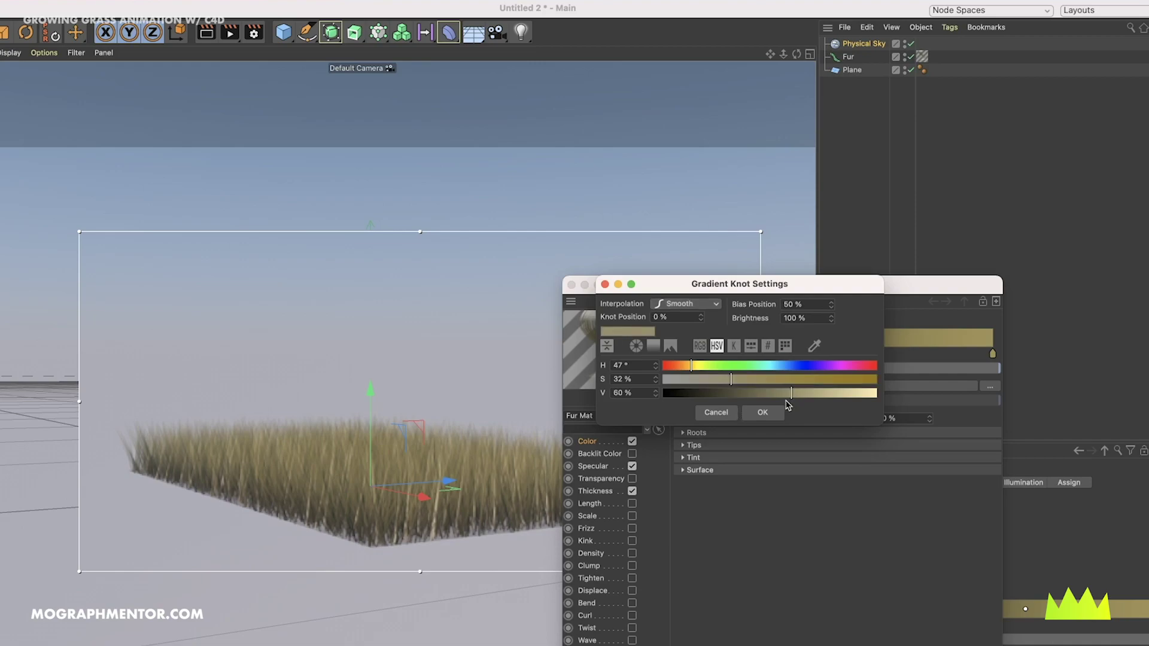
left_click(777, 418)
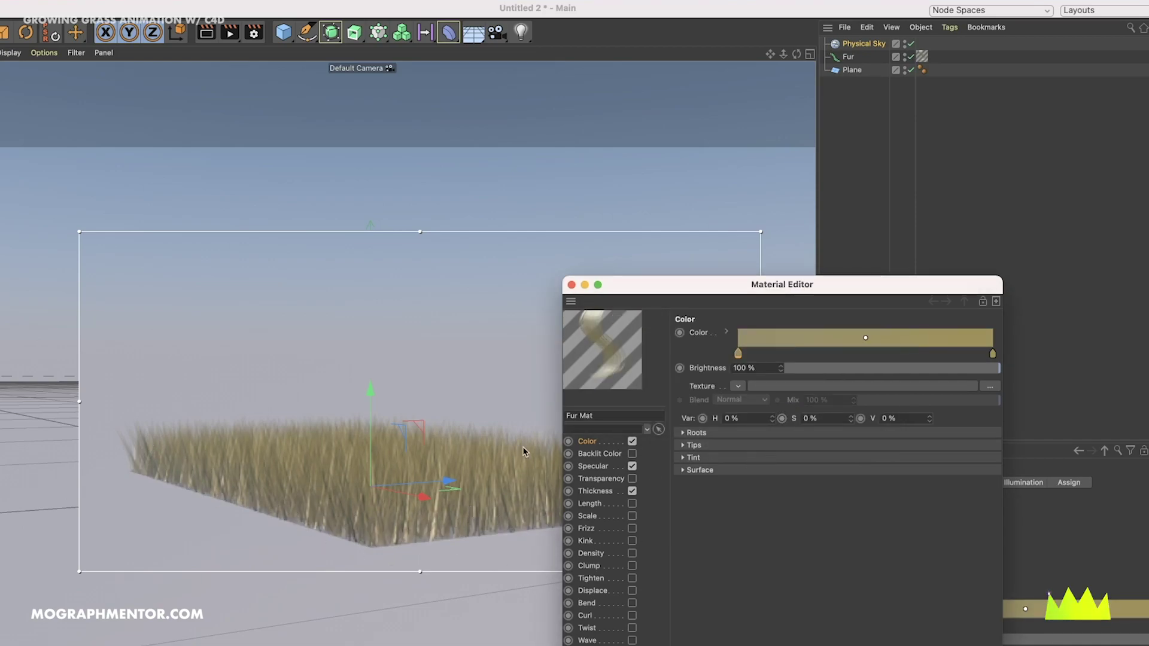
left_click_drag(405, 477, 345, 494, "alt")
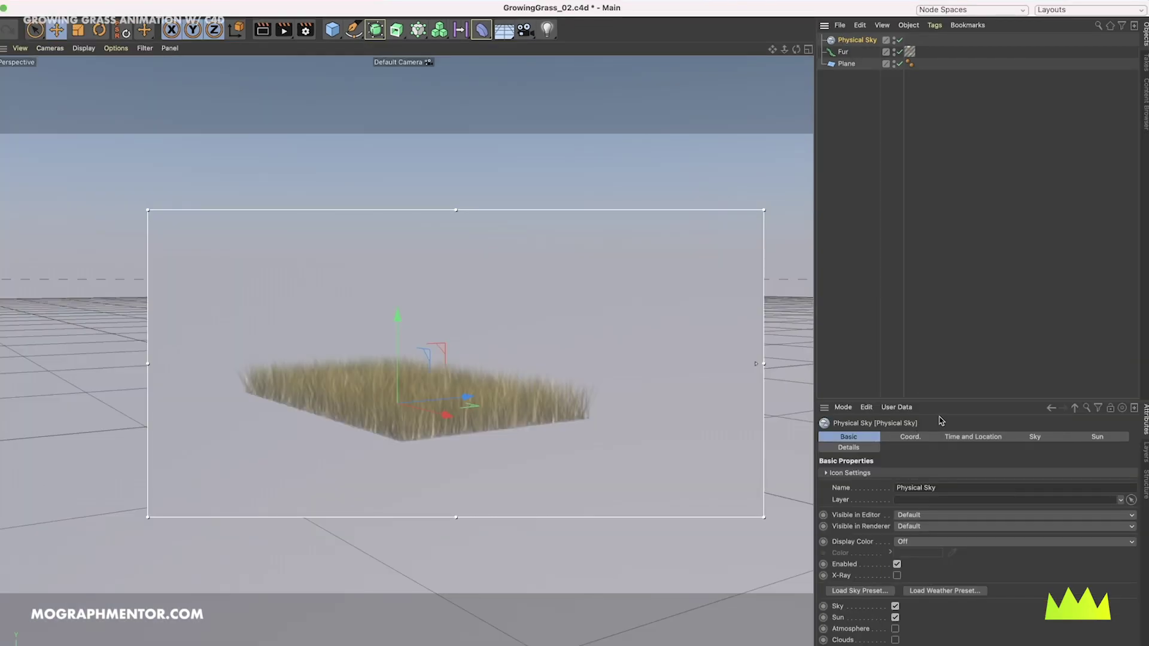
Step: Set the Physical Sky's time of day to about 08:36 under Time and Location
left_click(973, 437)
mouse_move(1022, 515)
left_mouse_down()
mouse_move(1028, 527)
mouse_move(1015, 518)
left_mouse_up()
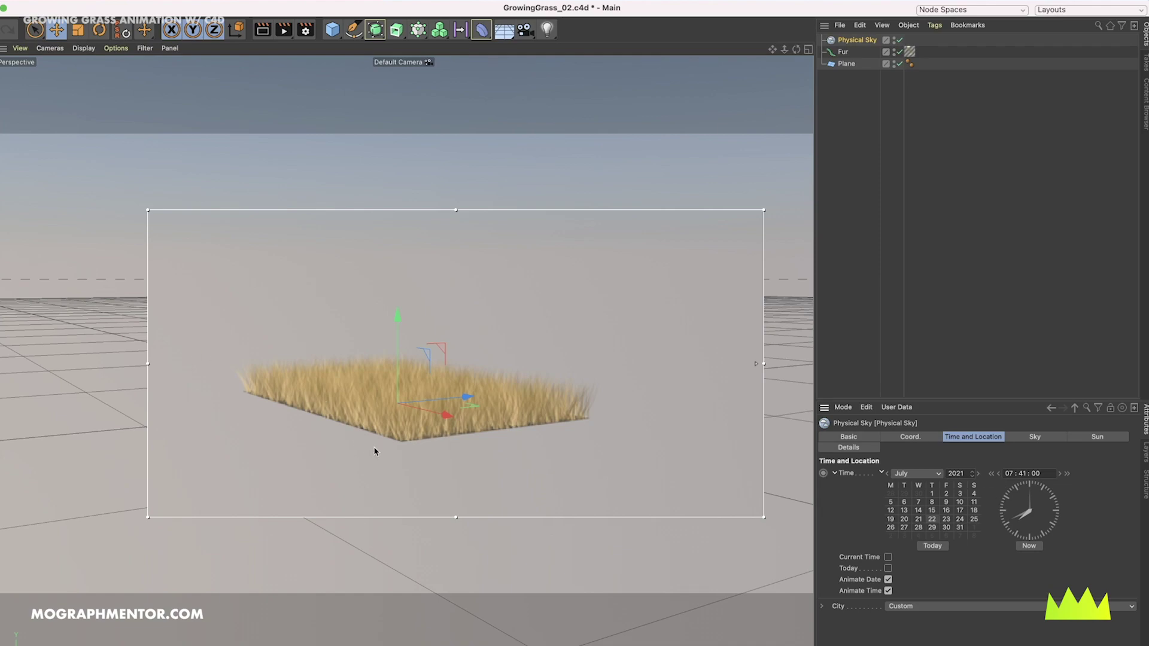
left_click_drag(1016, 523, 1017, 501)
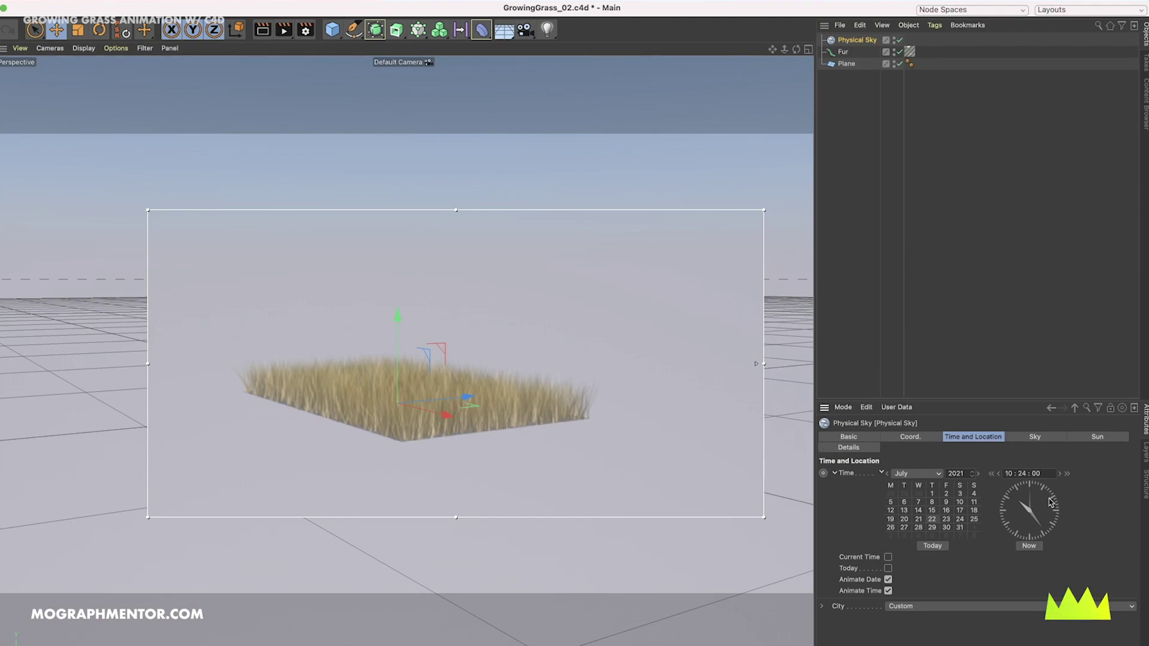
Step: Set the scene length to 200 frames and keyframe the sky time at frame 0
left_click_drag(1024, 510, 1016, 515)
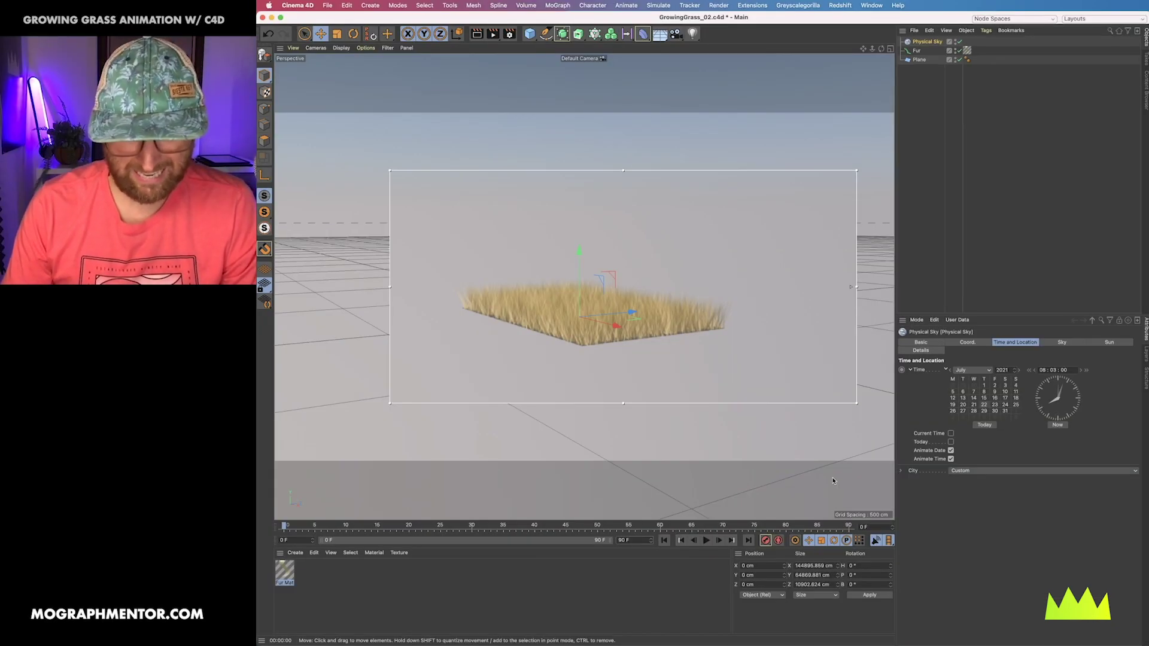
left_click(621, 540)
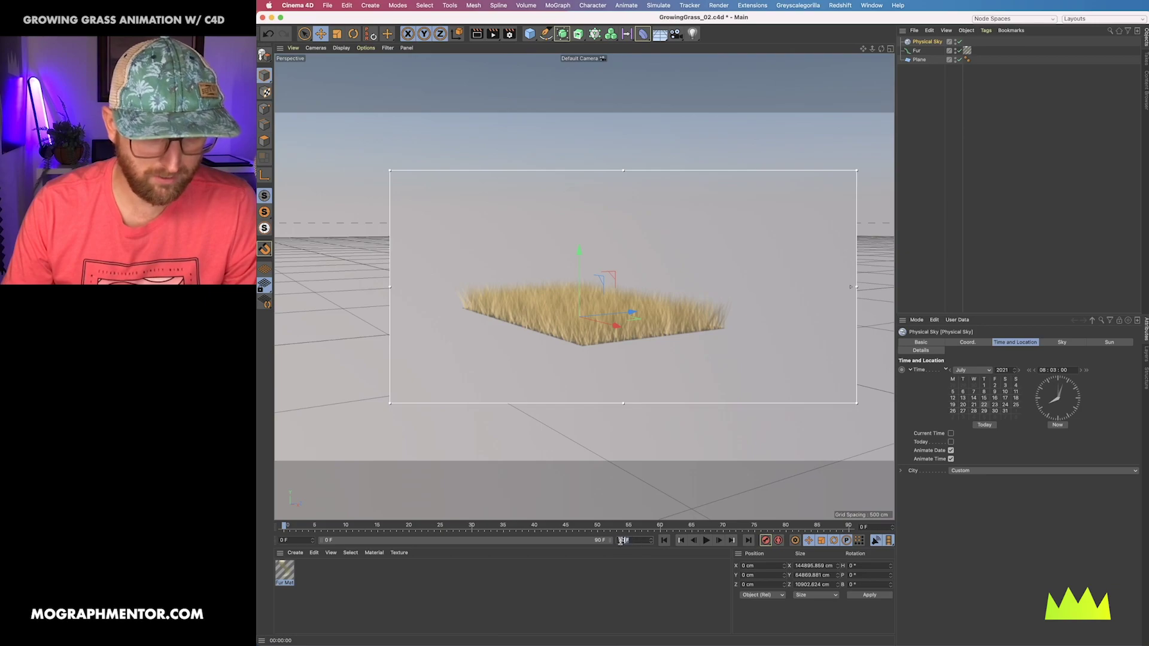
type("200")
key("Return")
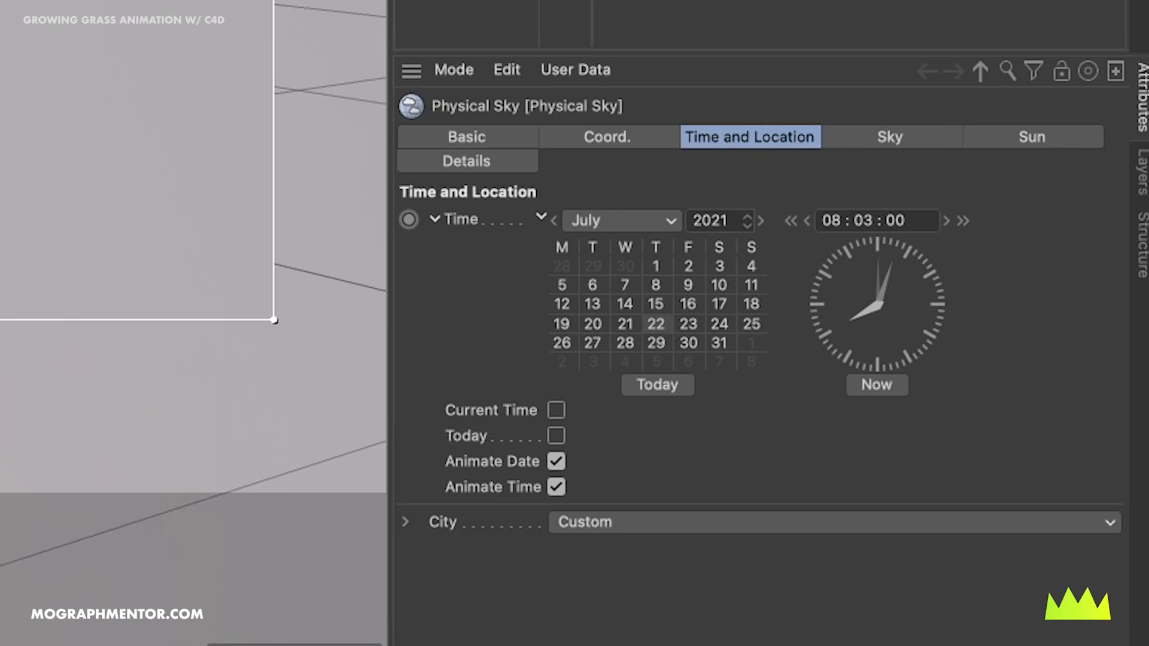
left_click(409, 220)
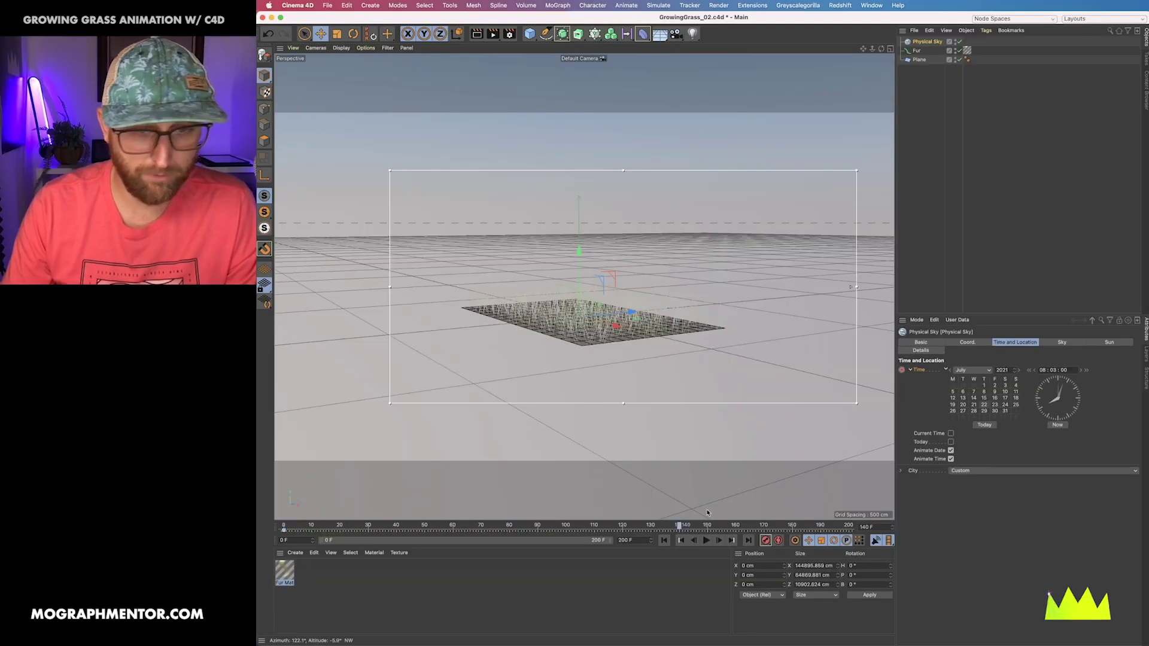
Step: Keyframe the sky time at 10:17 on frame 200, then scrub back to preview
left_click(849, 526)
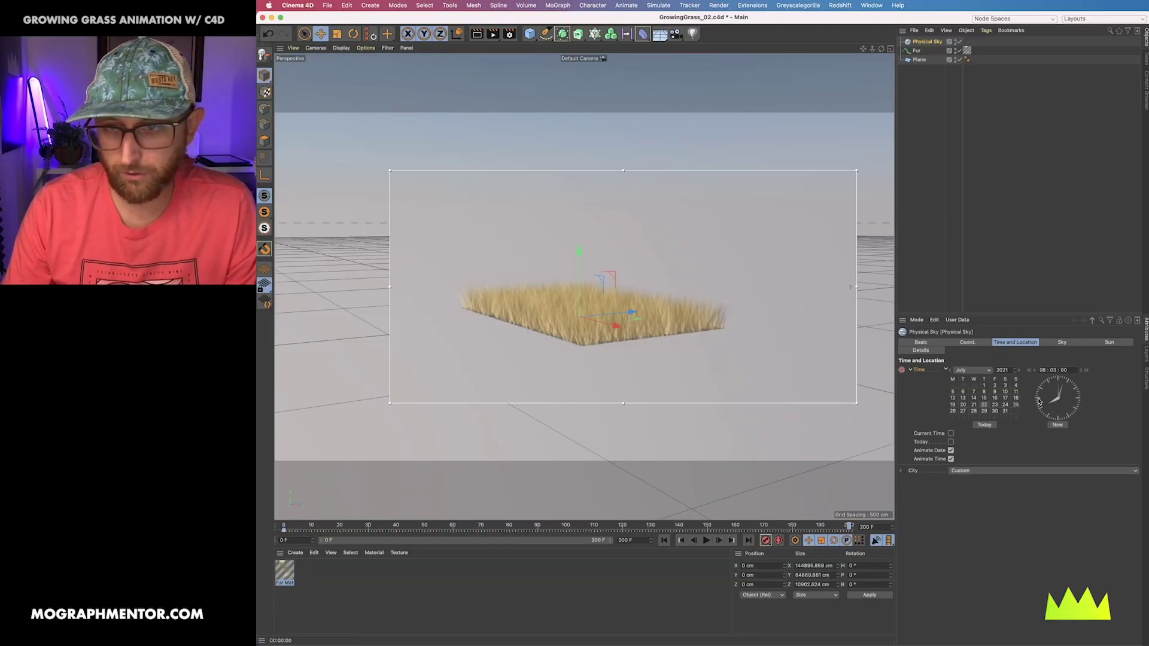
left_click_drag(1041, 383, 1034, 377)
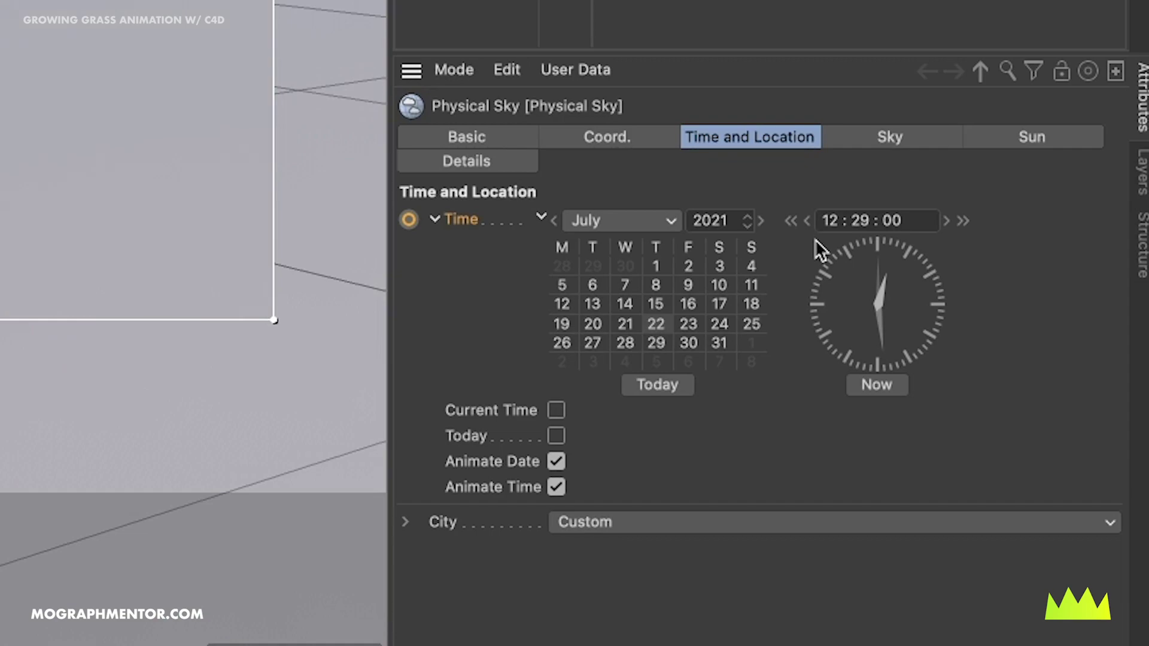
left_click_drag(820, 249, 840, 316)
left_click_drag(820, 242, 844, 282)
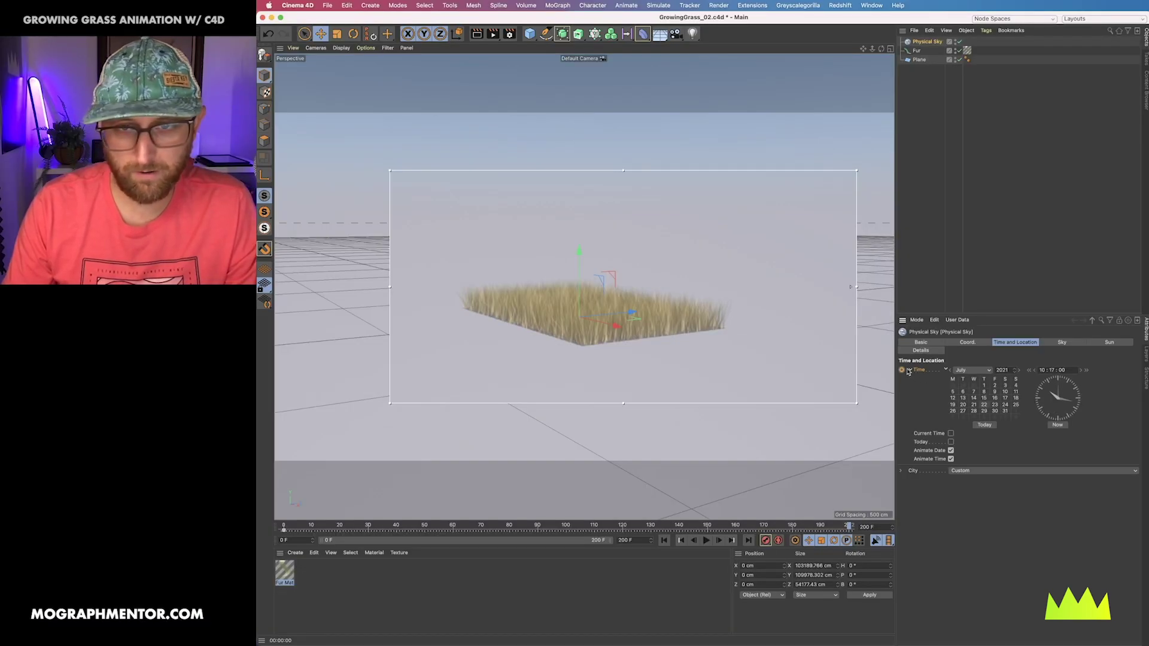
left_click(902, 369)
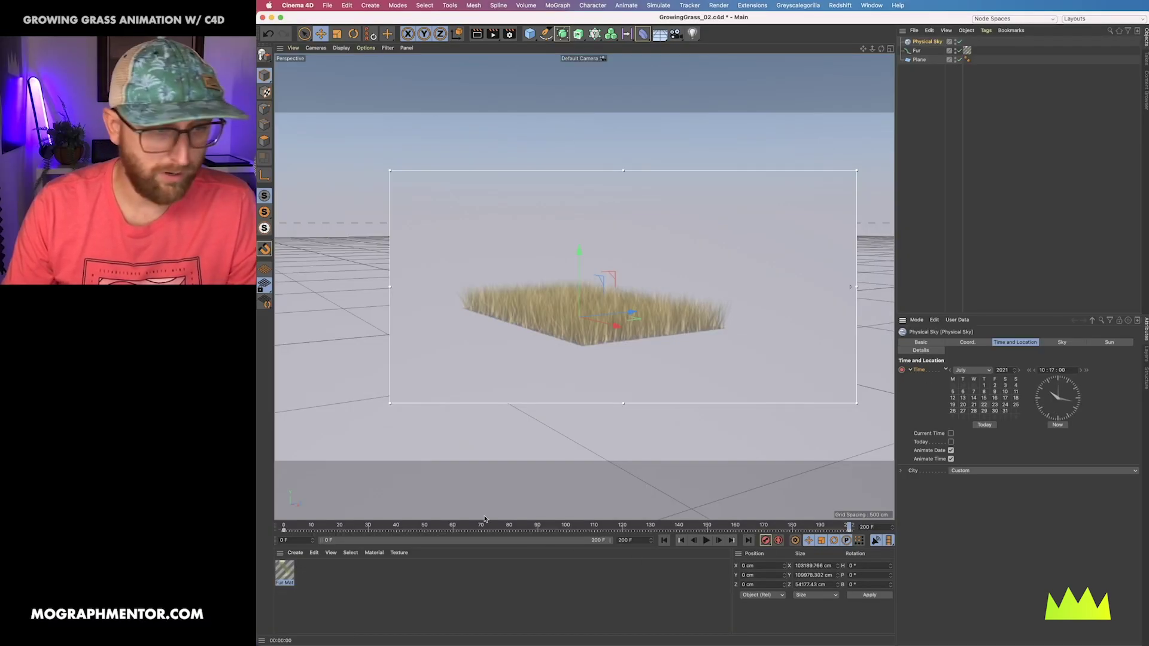
left_click_drag(849, 525, 284, 526)
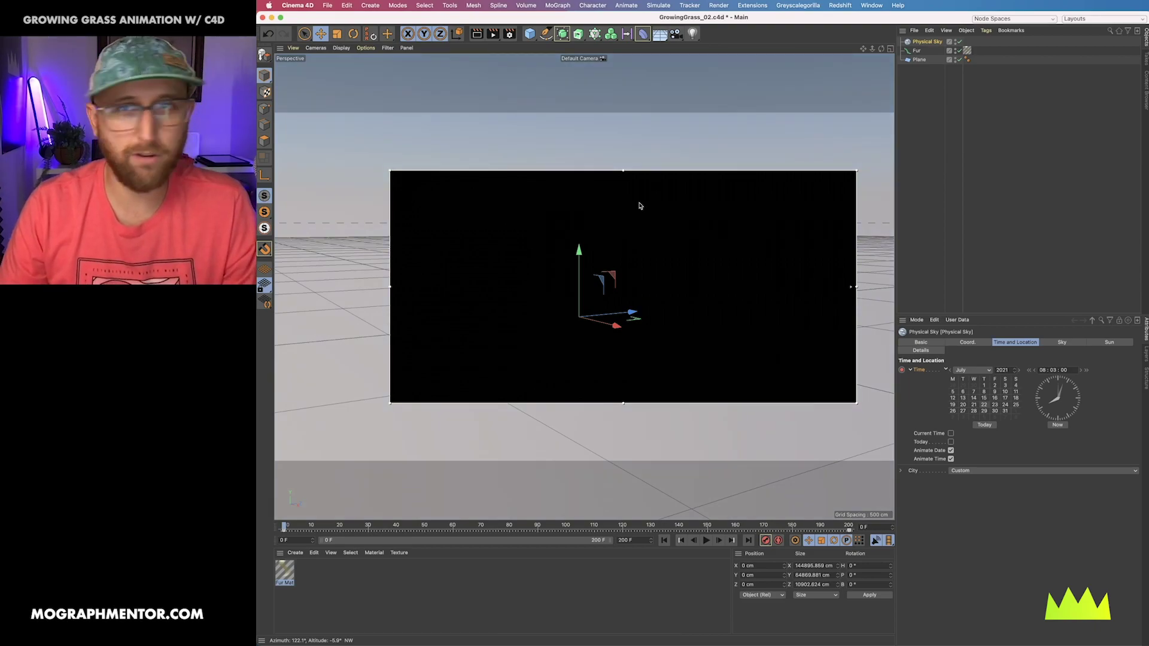
Step: Set the Fur Length to 4 cm and keyframe it at frame 0
left_click(916, 50)
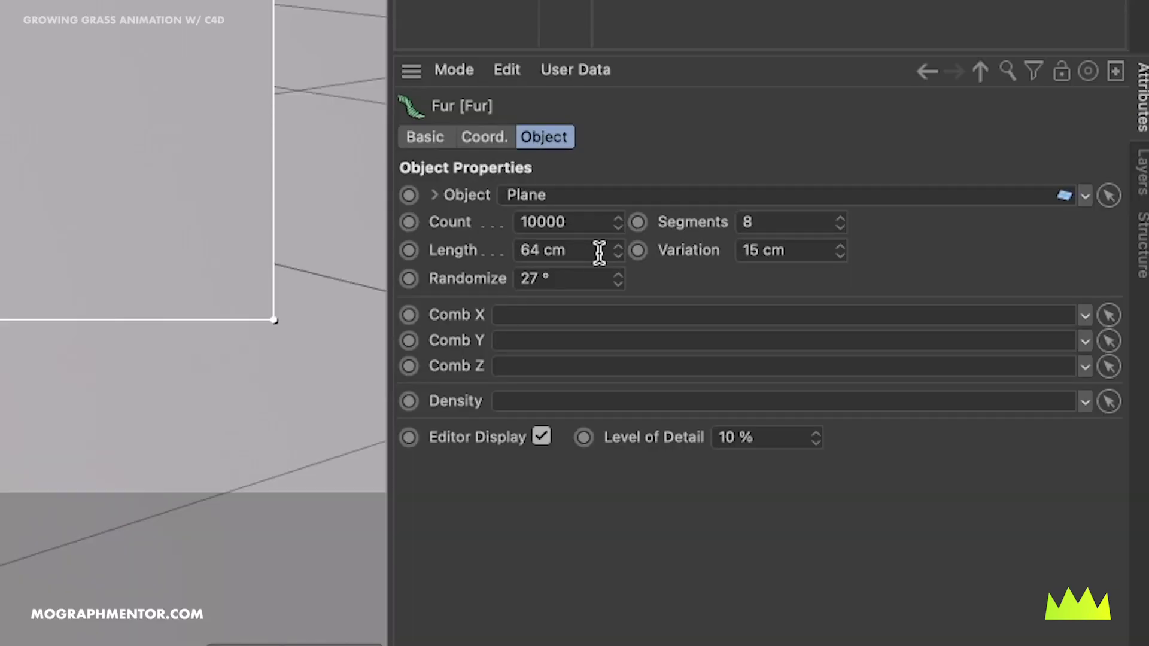
double_click(946, 380)
type("4")
key("Return")
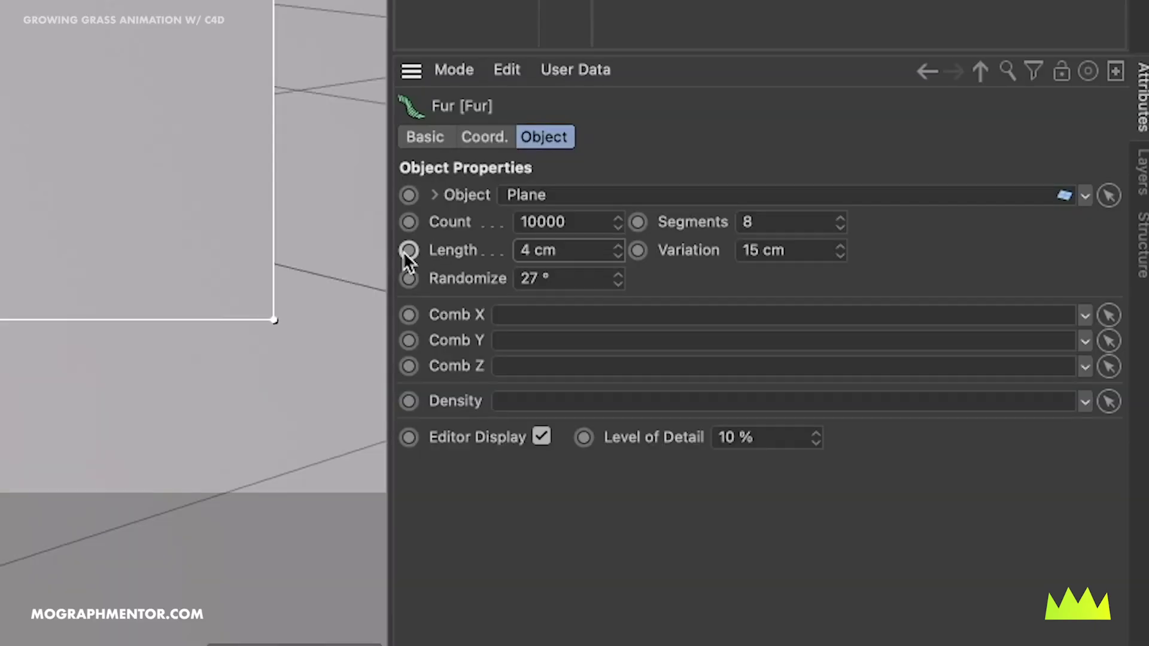
left_click(901, 380)
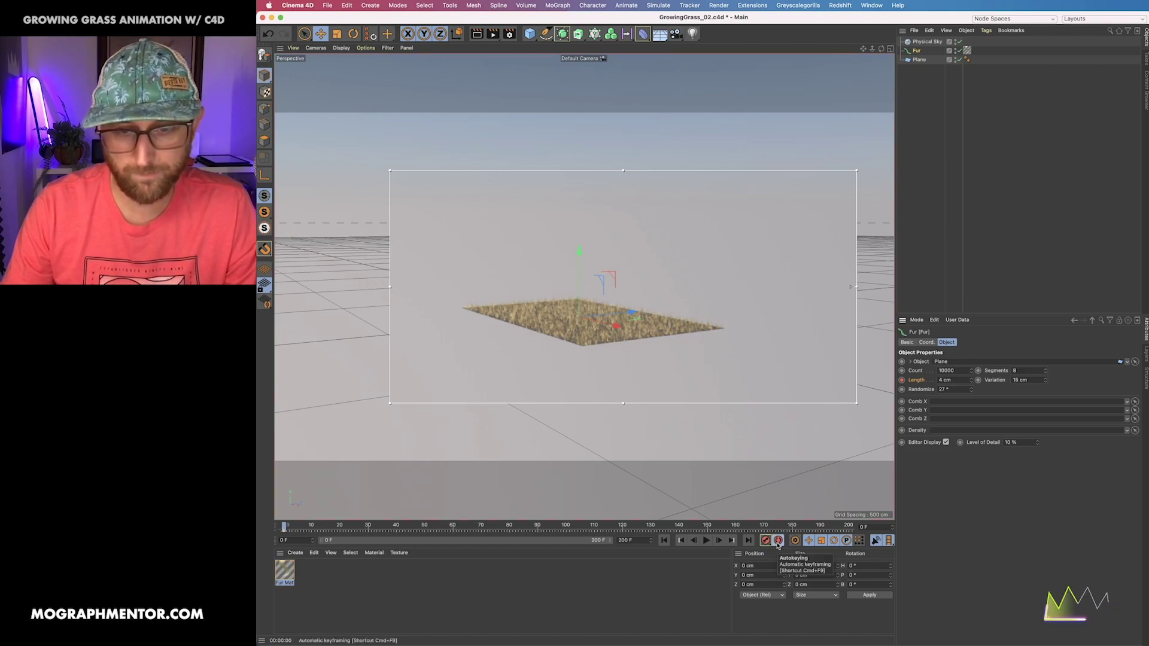
Step: At frame 200, raise the Fur Length to 59 cm so it auto-keys
left_click_drag(296, 525, 853, 525)
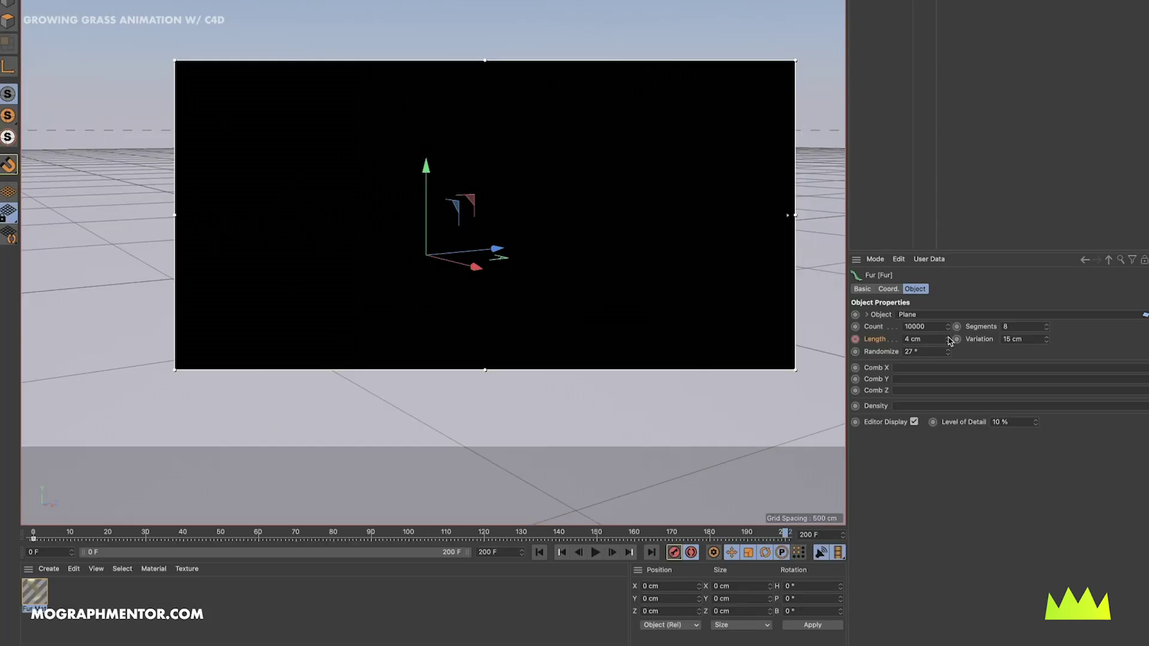
mouse_move(948, 339)
left_mouse_down()
mouse_move(948, 305)
mouse_move(944, 339)
left_mouse_up()
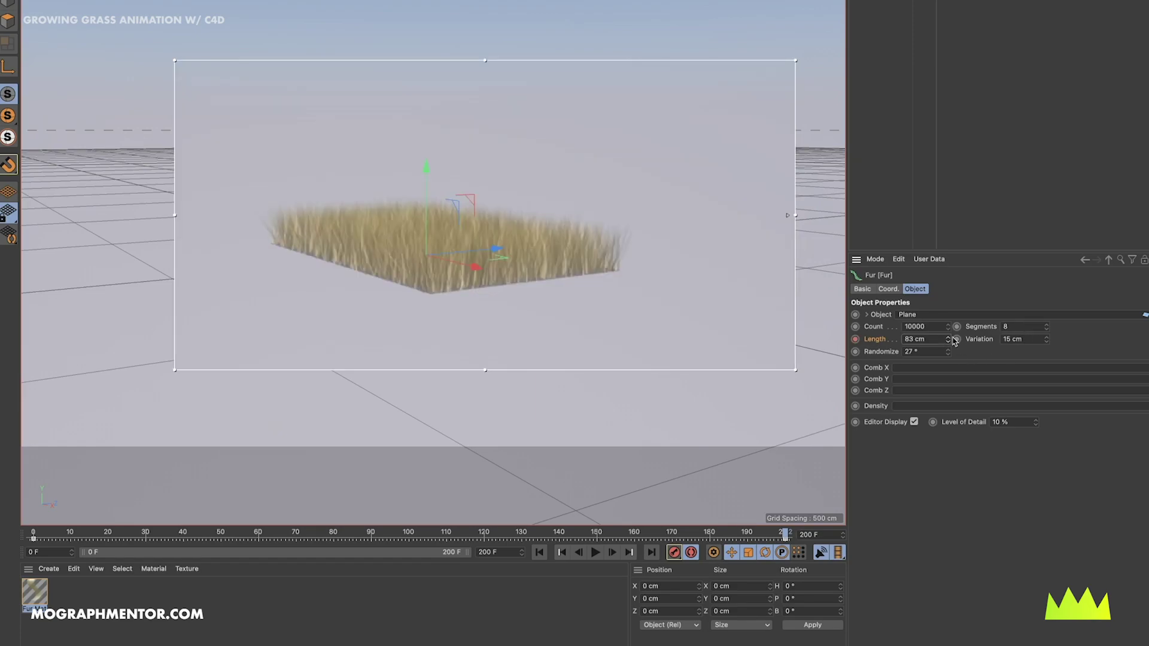
left_click_drag(947, 340, 949, 343)
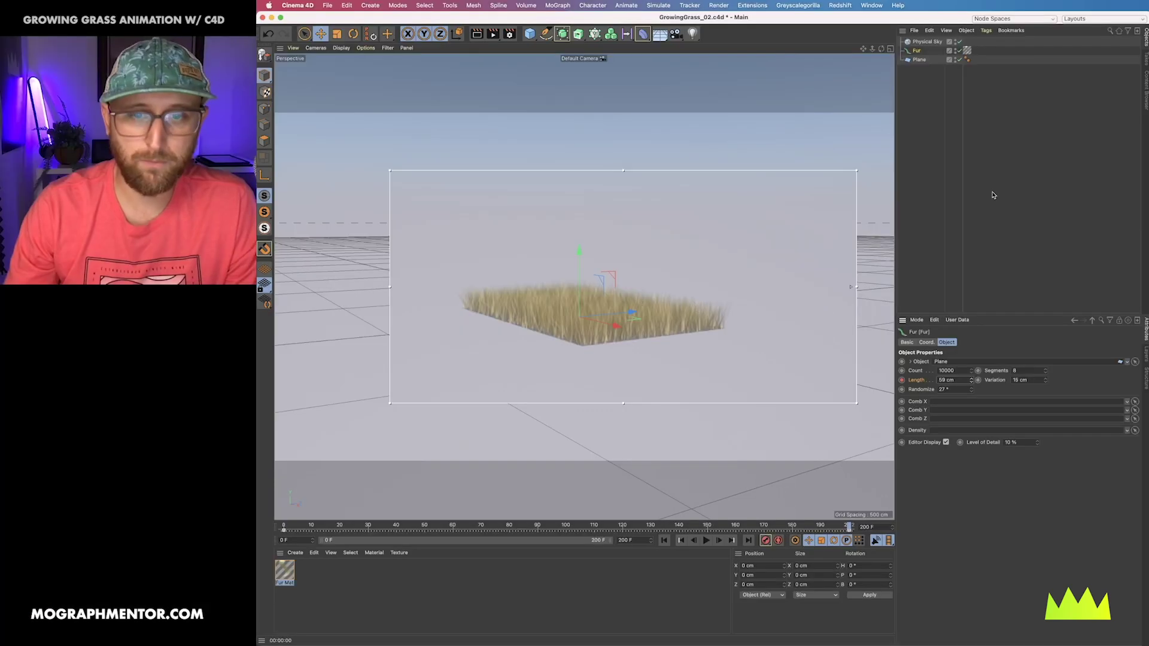
left_click(978, 93)
Step: Play back the timeline to preview the grass growing
left_click(706, 542)
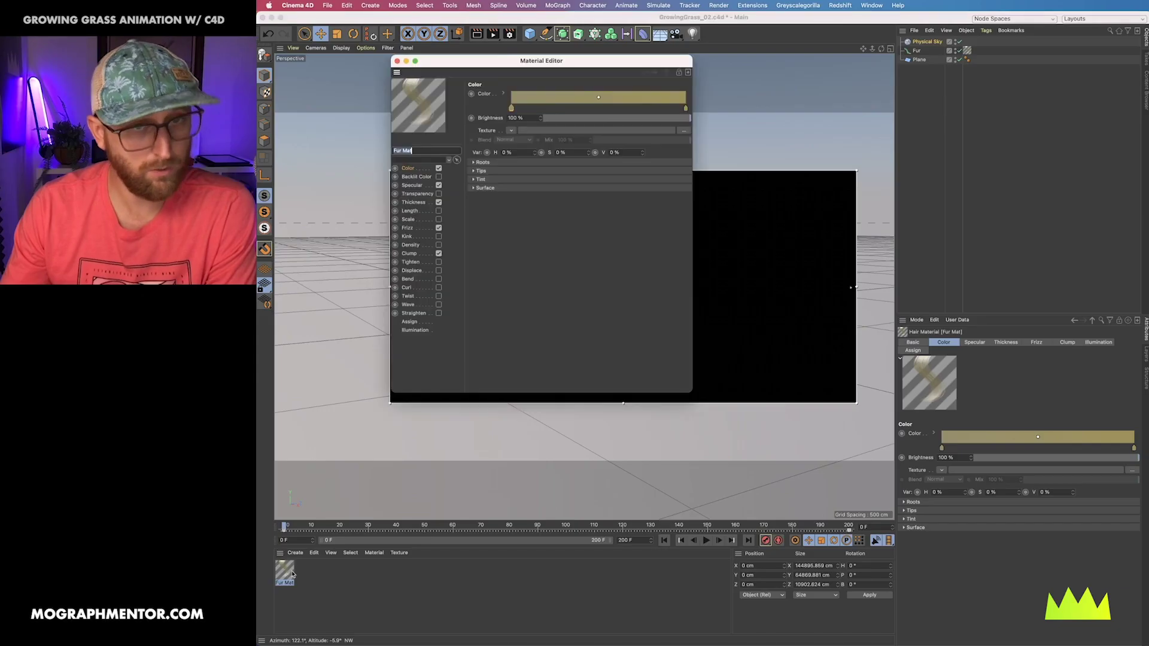
Step: Move the Material Editor aside, key the hair colour, and turn the gradient's right knot green
left_click_drag(579, 70, 829, 120)
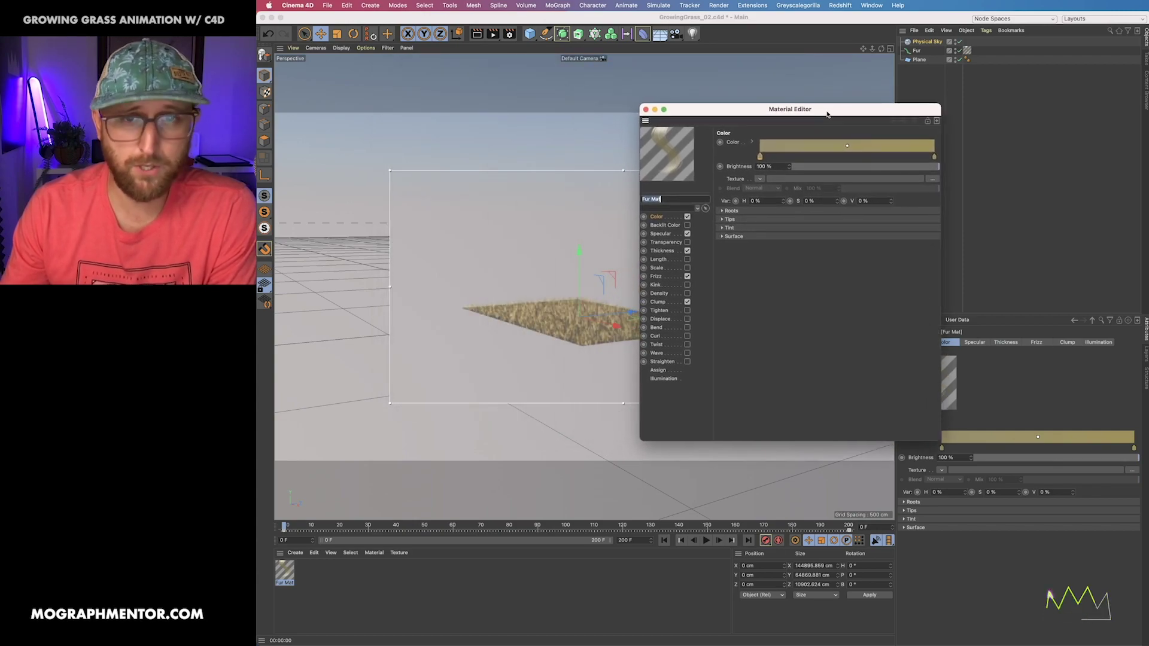
left_click(722, 143)
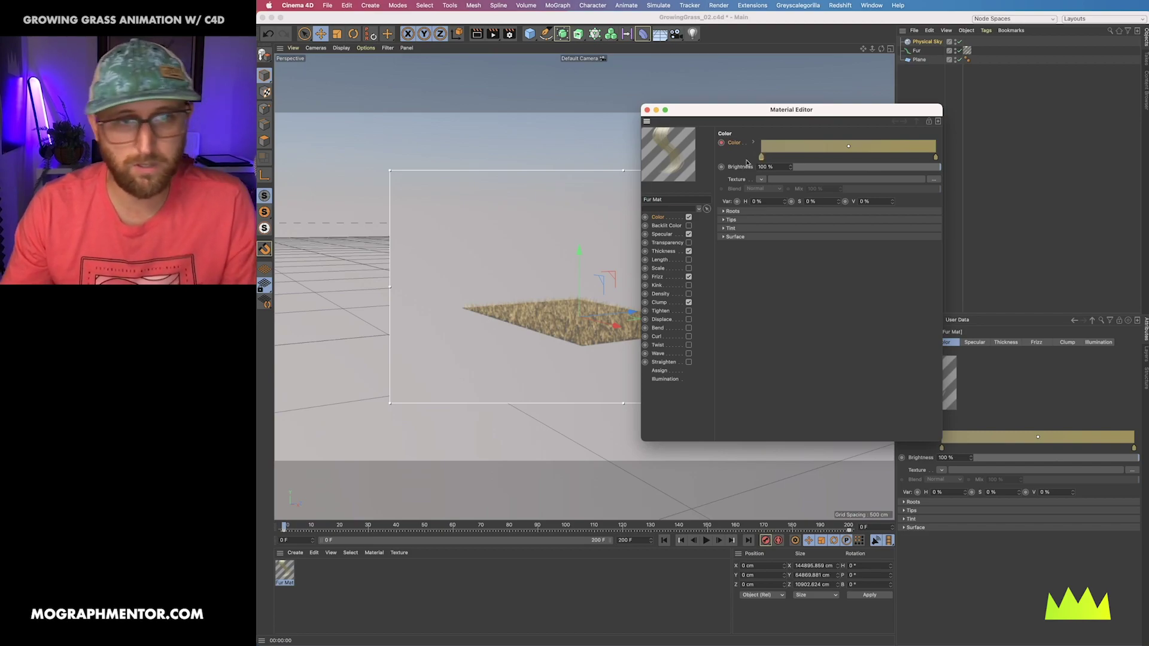
left_click(358, 528)
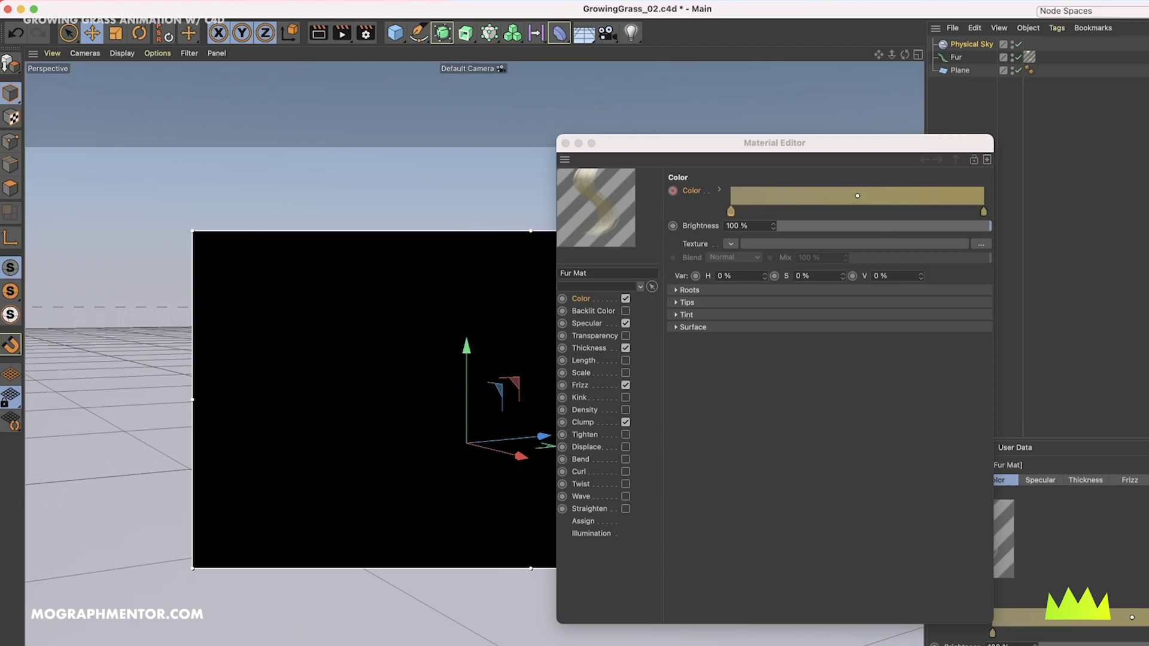
double_click(983, 211)
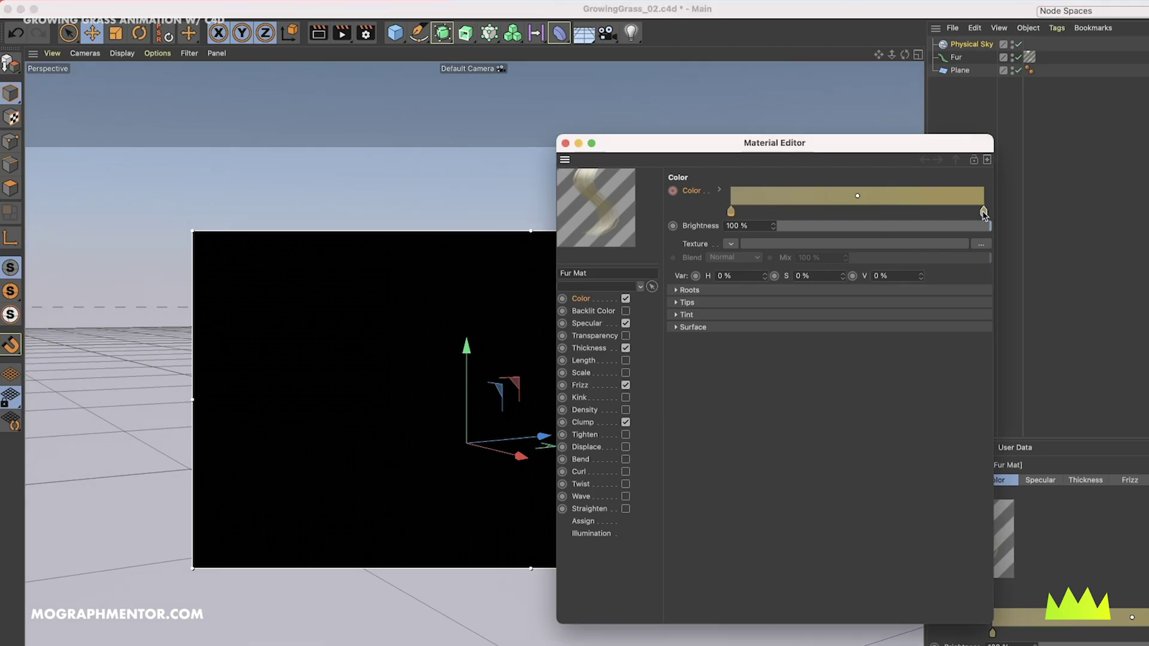
left_click_drag(962, 230, 970, 227)
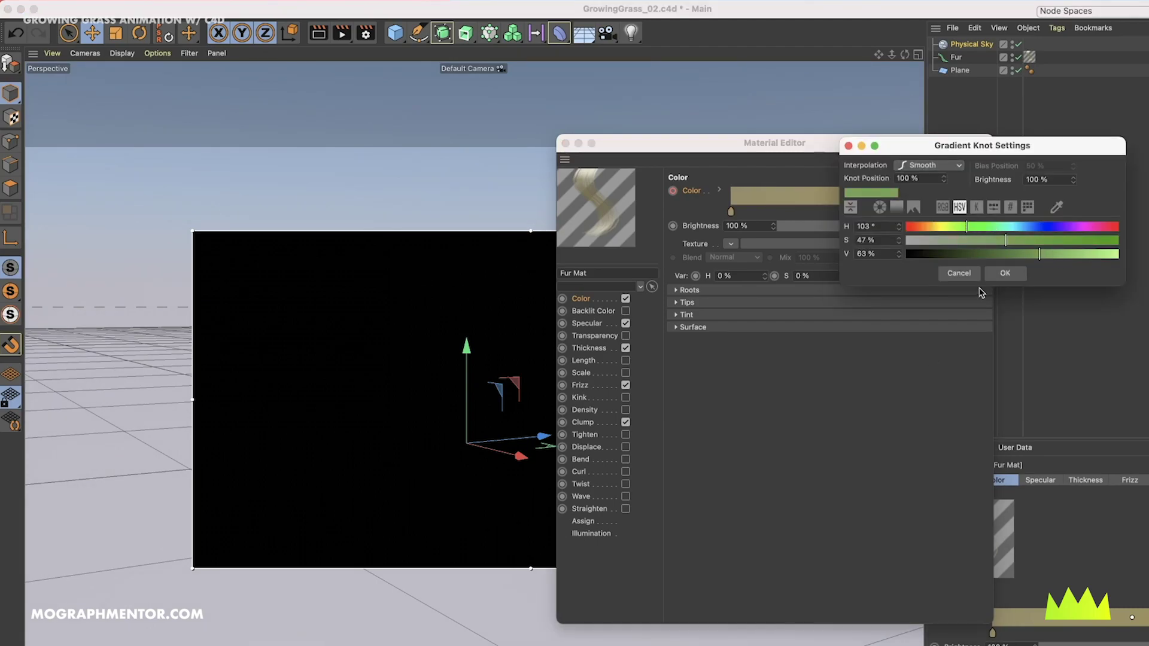
left_click(1005, 273)
Step: Make the gradient's left knot a darker green, then close the Material Editor
double_click(730, 211)
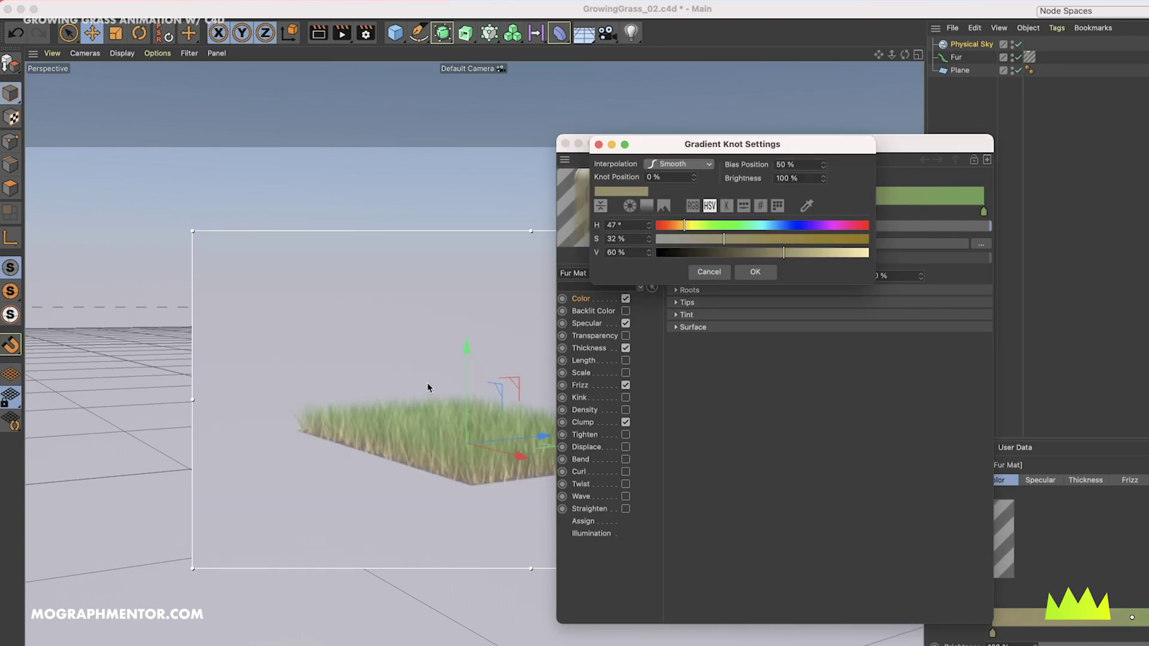
left_click_drag(684, 225, 722, 225)
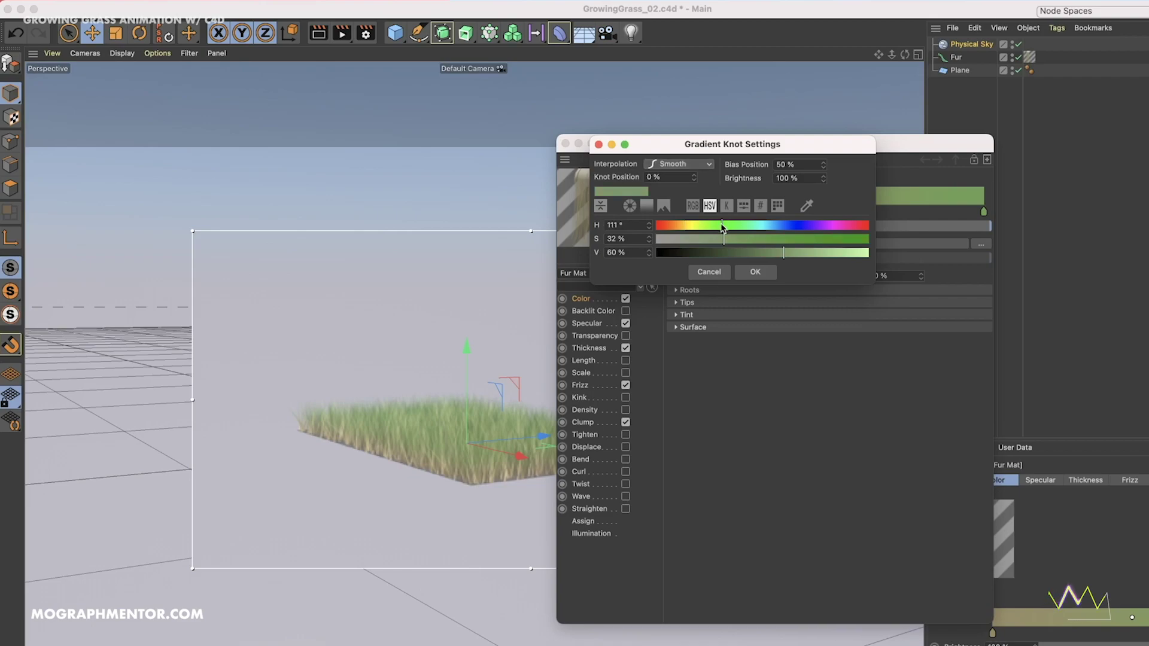
left_click(755, 273)
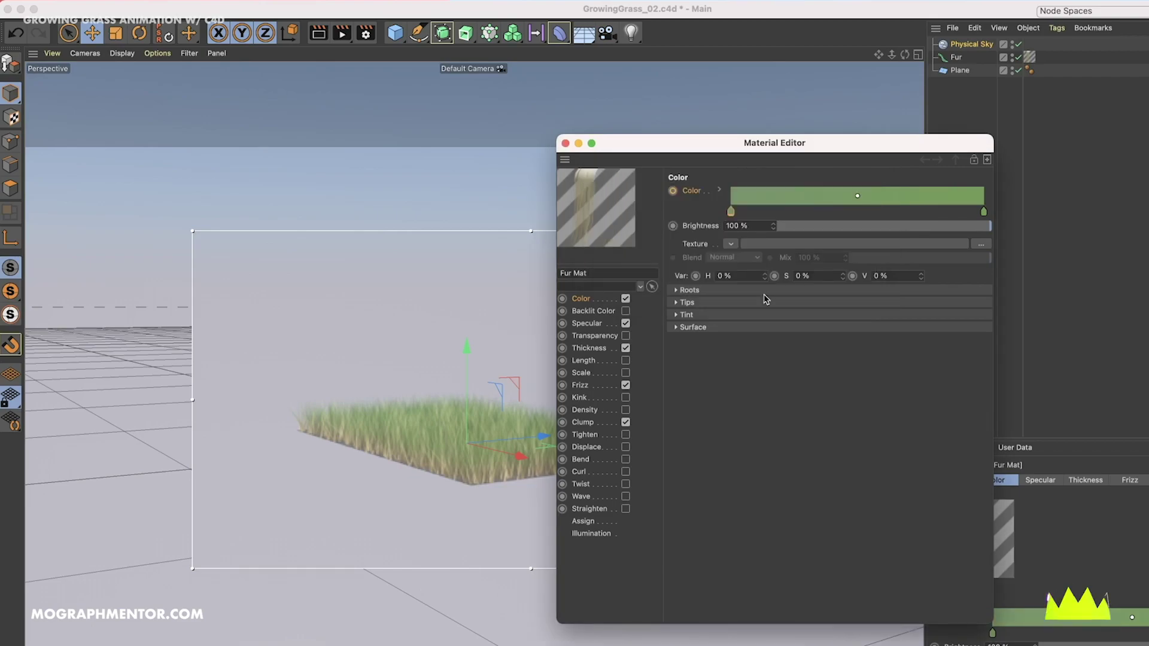
double_click(731, 212)
left_click(741, 252)
left_click(751, 271)
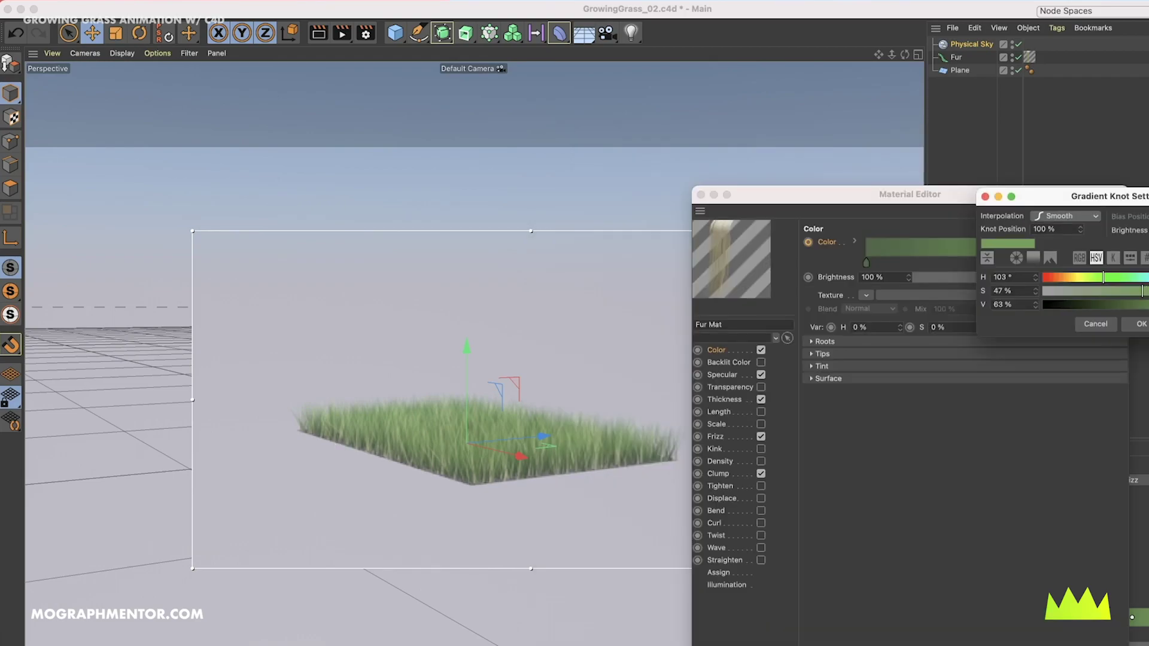
left_click(1141, 324)
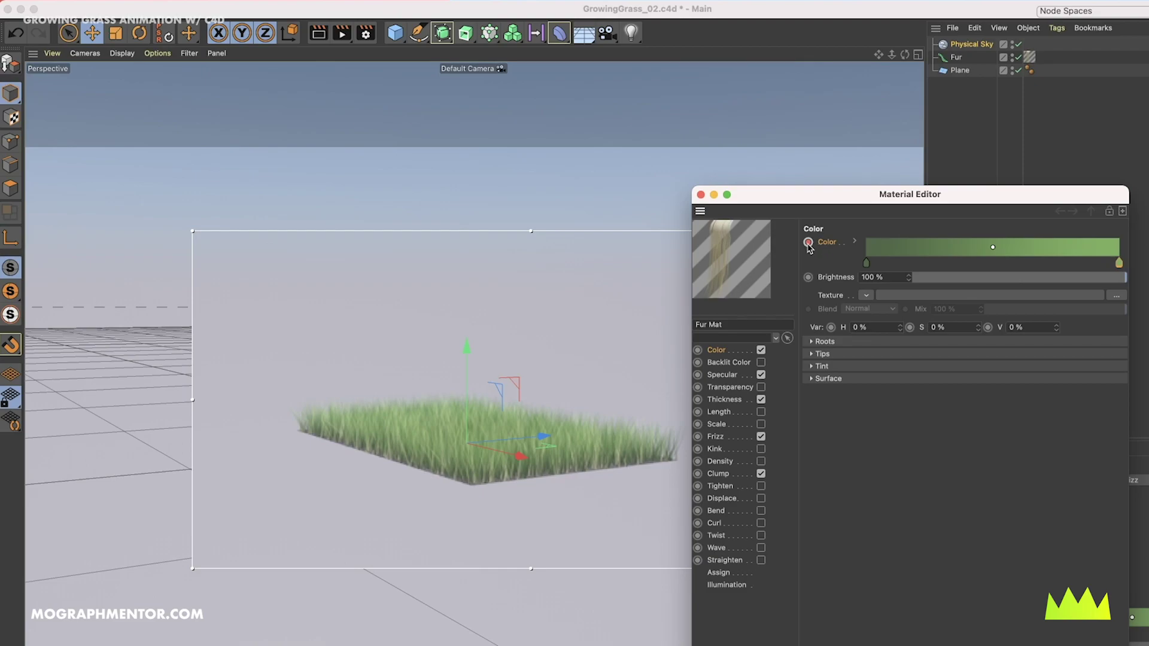
left_click(700, 194)
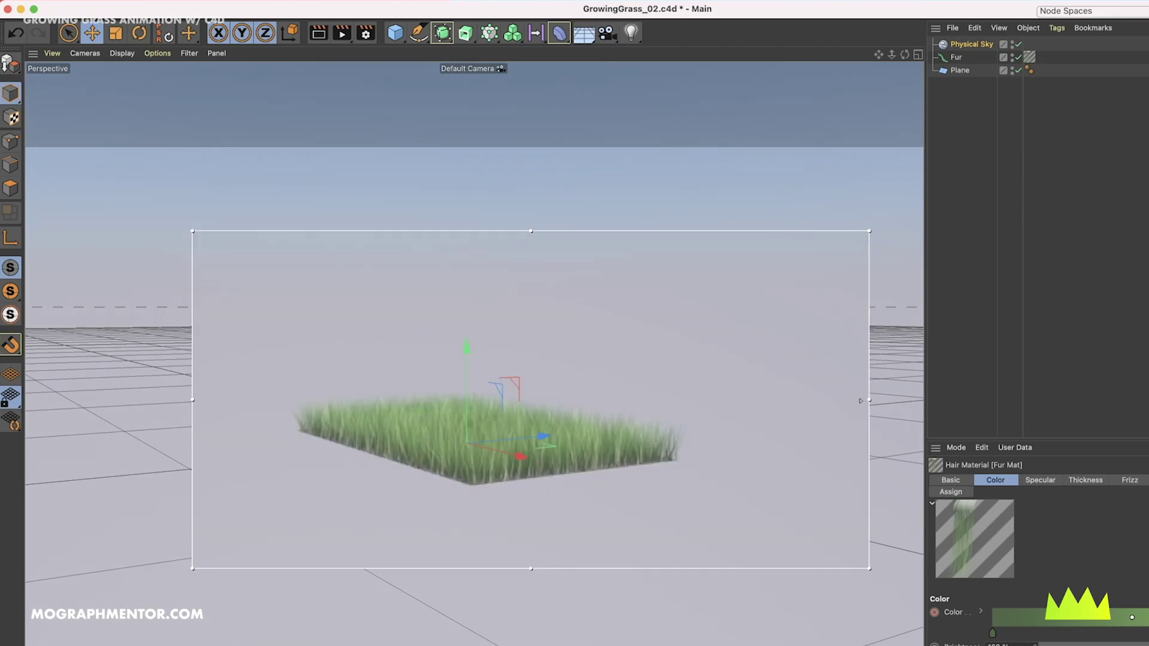
Step: Add a particle Emitter, turn off the Interactive Render Region, and show four views
left_click(984, 202)
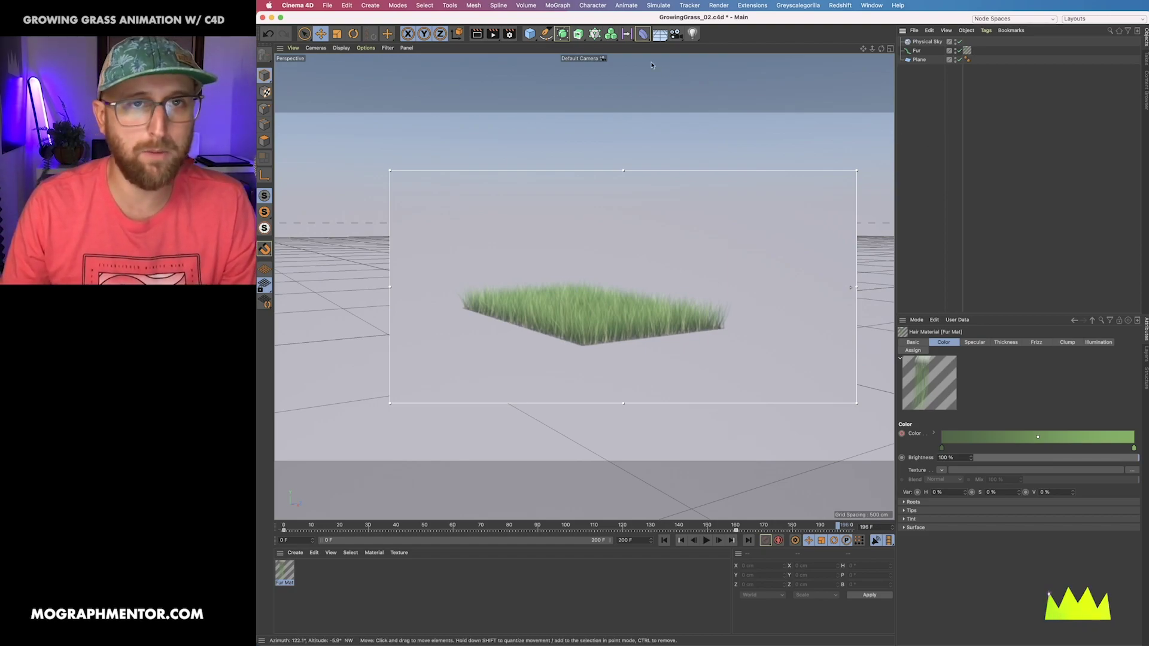
left_click(658, 6)
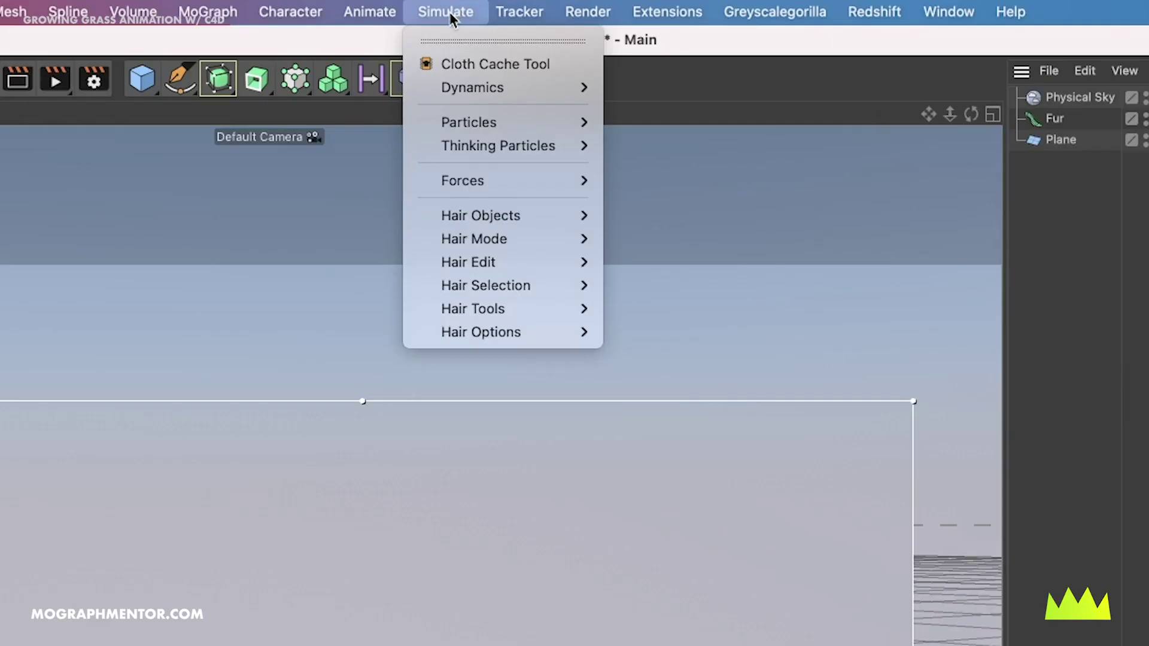
mouse_move(580, 123)
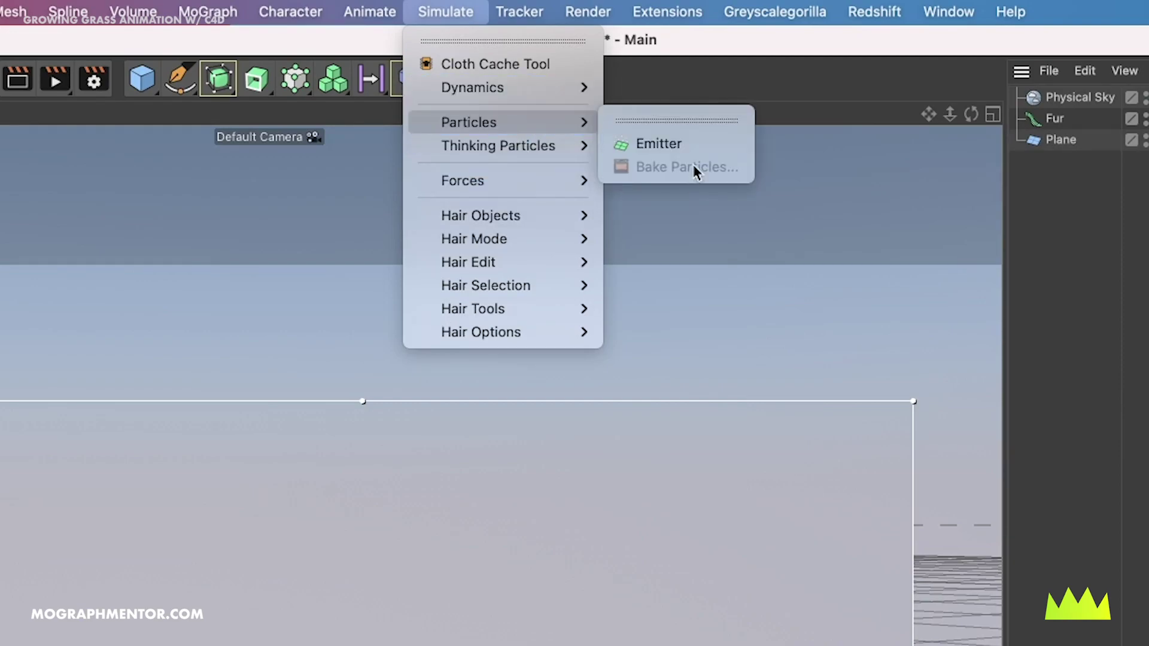
left_click(658, 143)
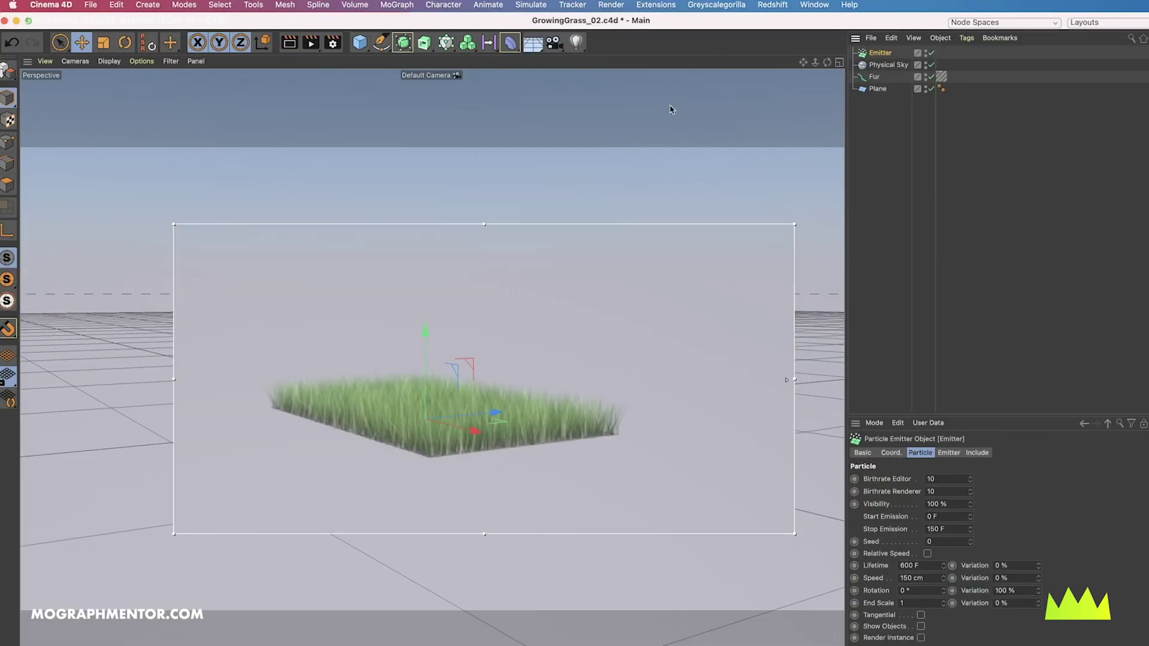
left_click_drag(310, 42, 363, 318)
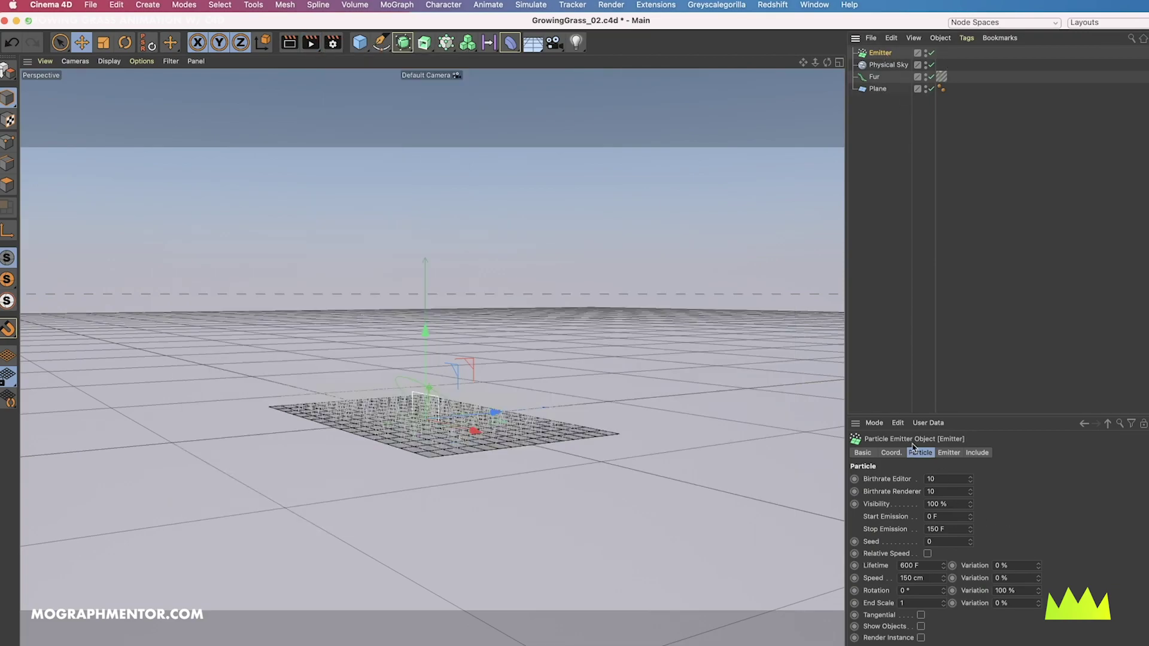
middle_click(626, 459)
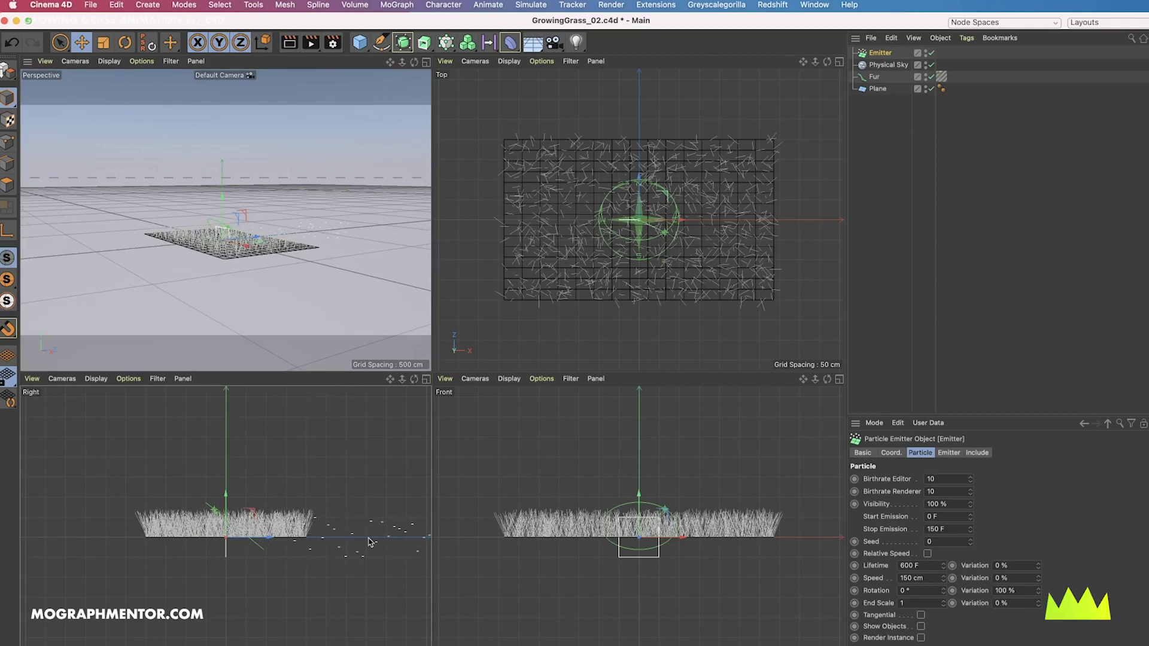
Step: Rotate the emitter to fire downward and raise it above the grass
scroll(353, 541, "down", 3)
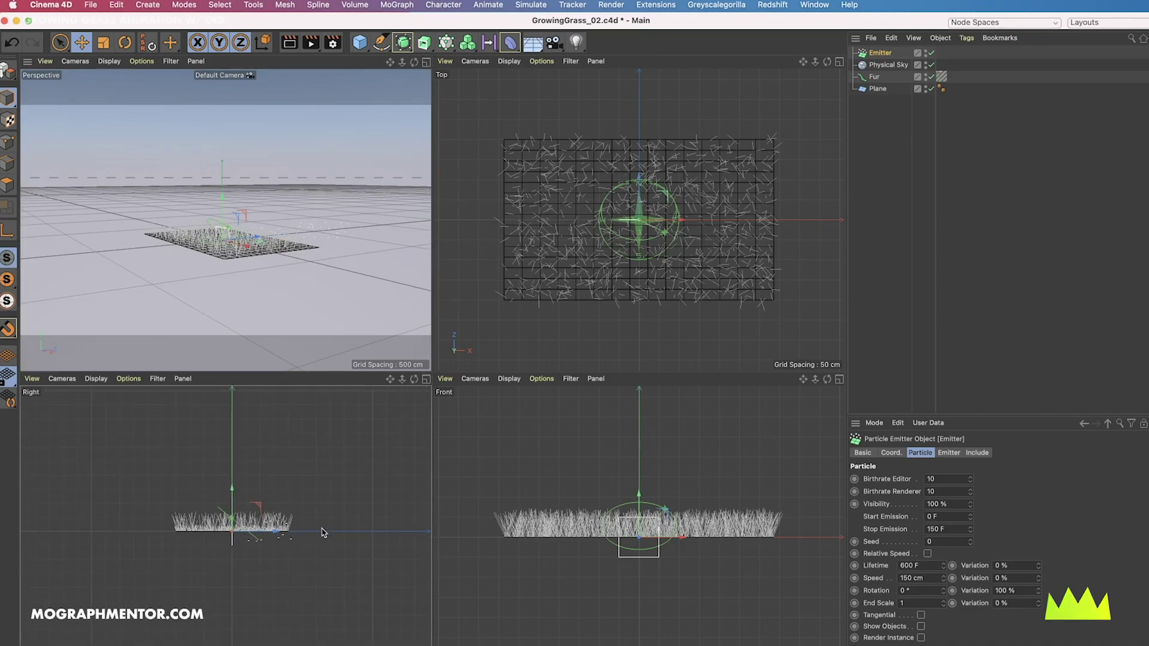
key("r")
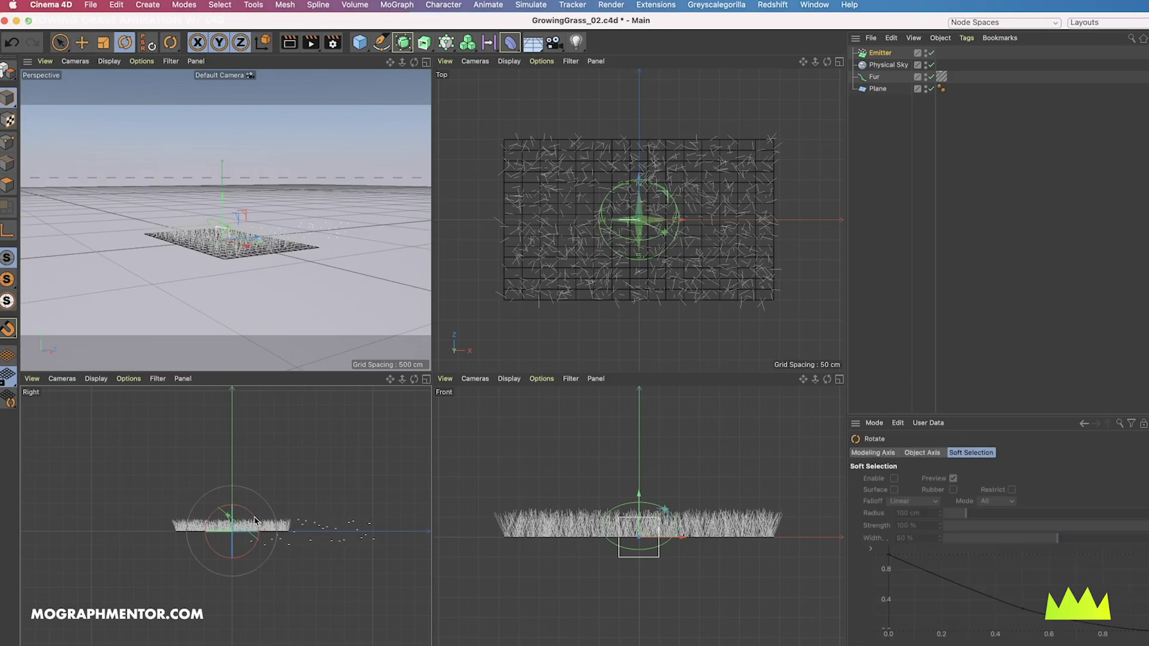
left_click_drag(269, 526, 255, 561)
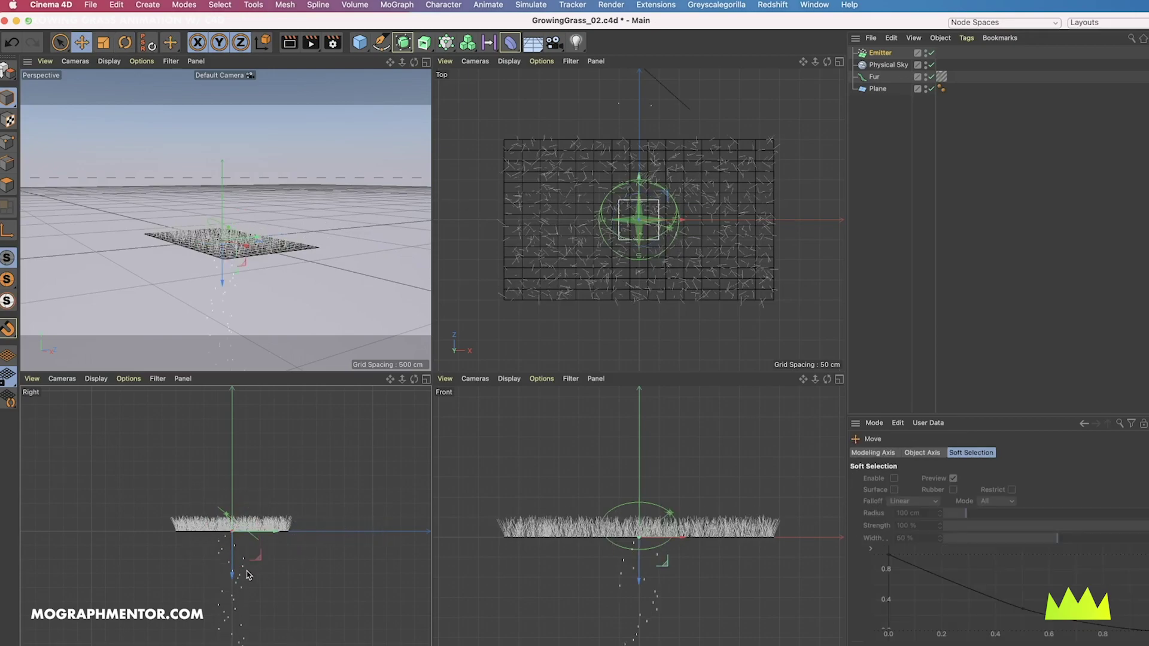
key("e")
left_click_drag(241, 574, 243, 504)
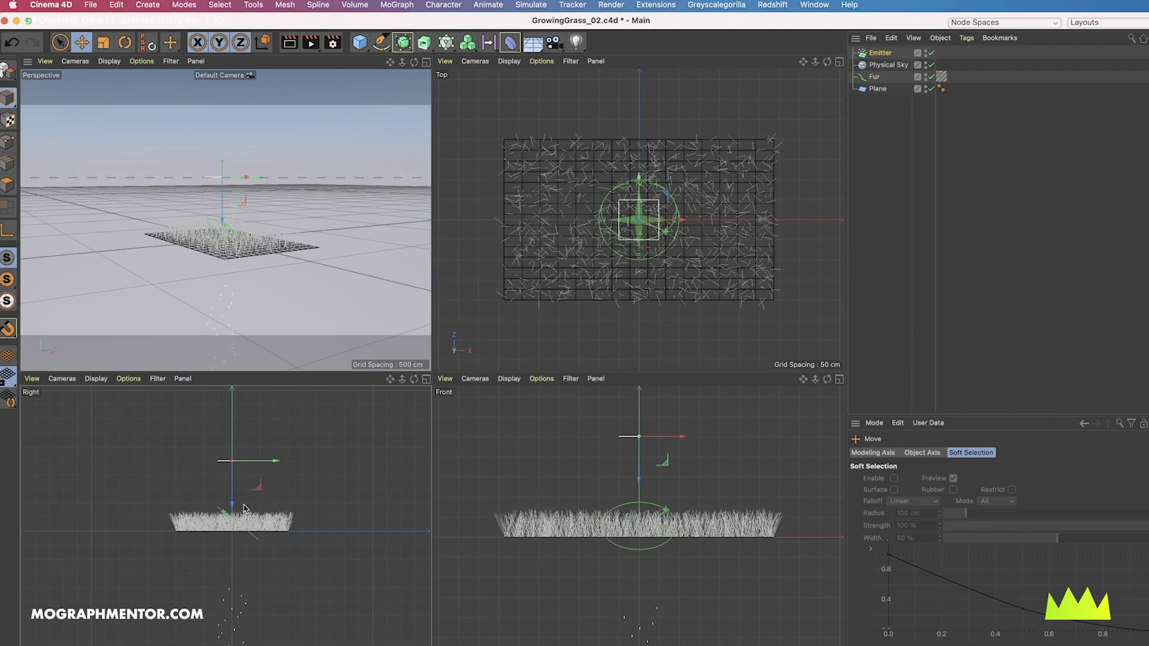
Step: Size the emitter to 618 × 454 cm so it covers the whole grass plane
left_click(880, 53)
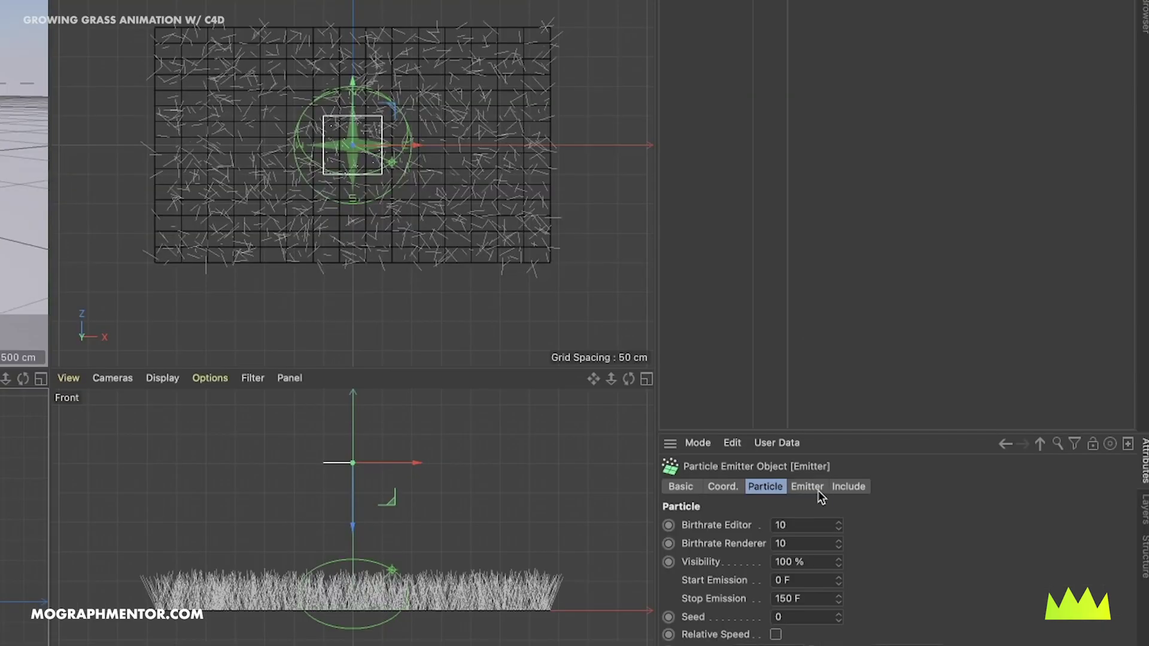
left_click(817, 494)
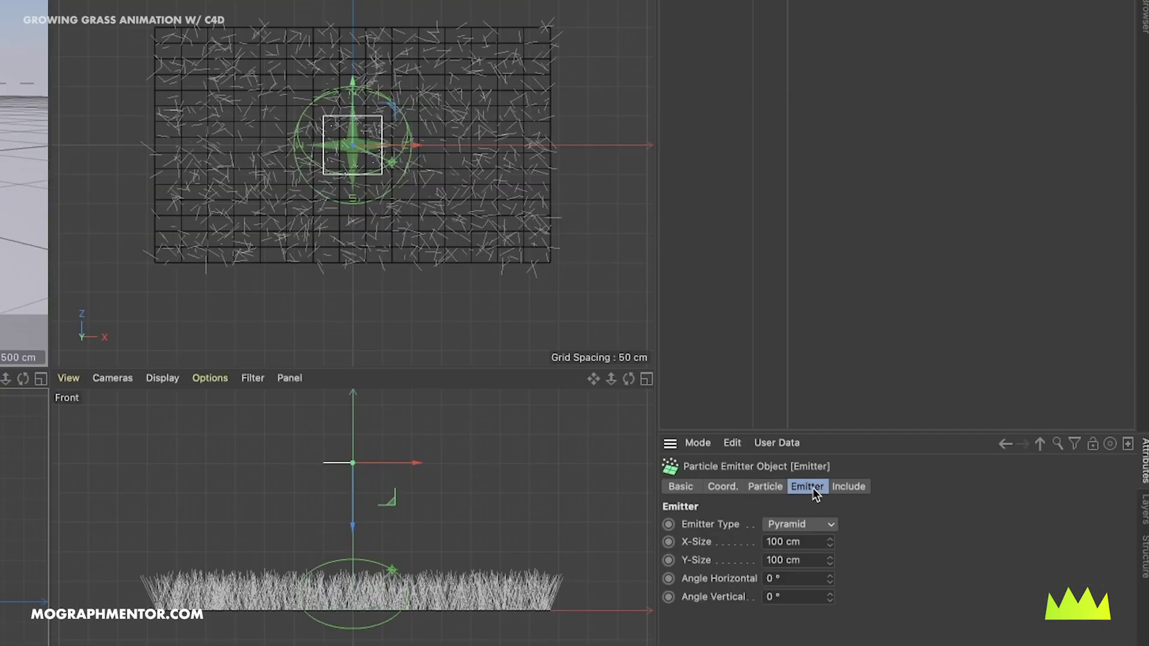
left_click_drag(829, 542, 883, 556)
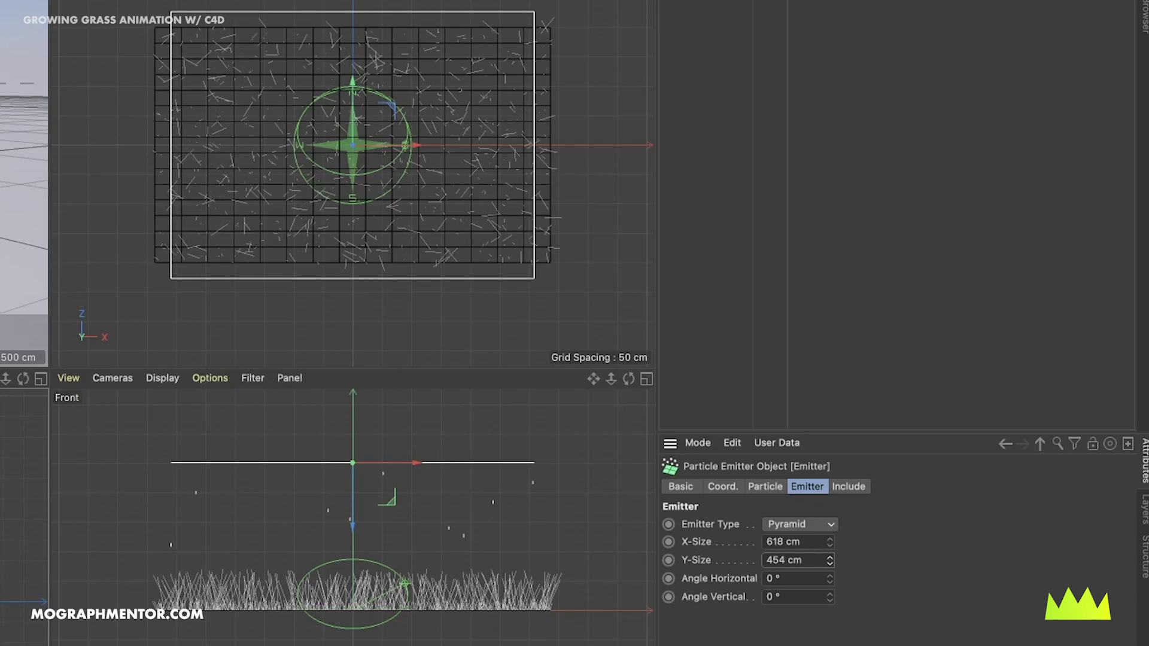
left_click(769, 209)
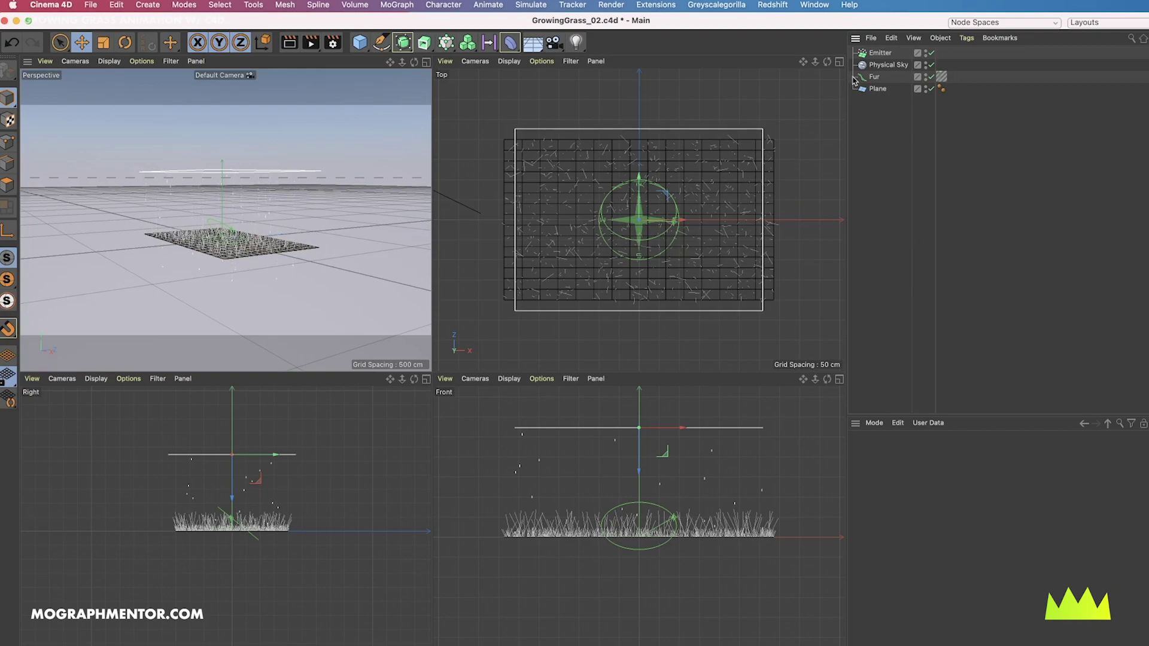
left_click(881, 54)
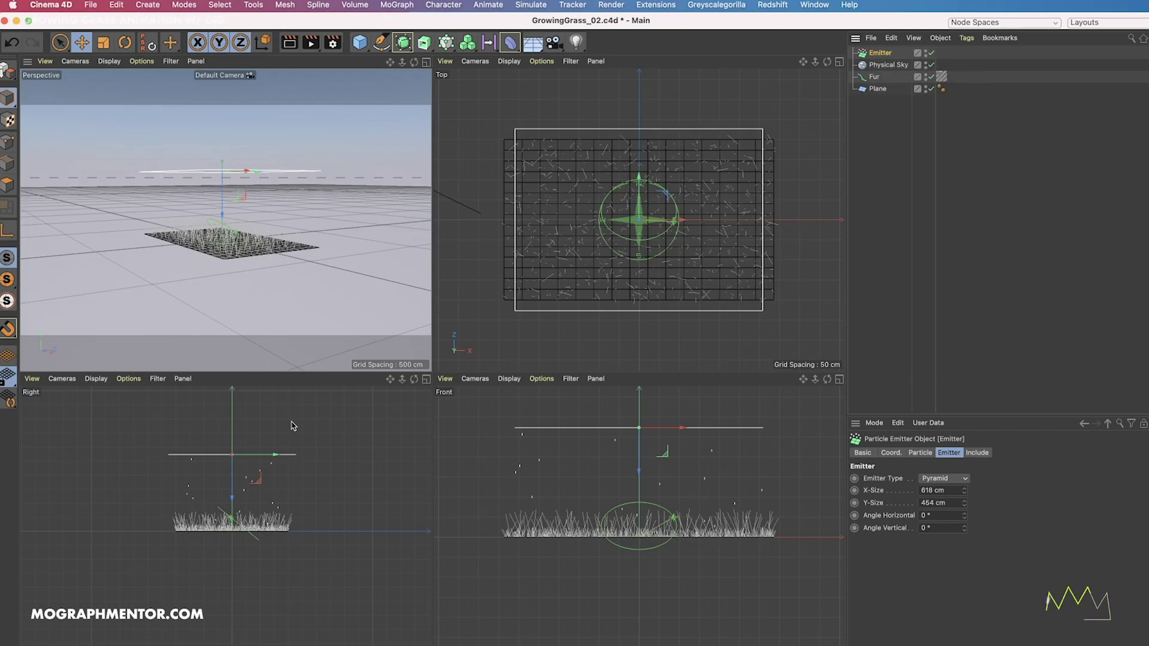
Step: Maximize the Perspective view and set the emitter's particle Speed to 0 cm
left_click(426, 62)
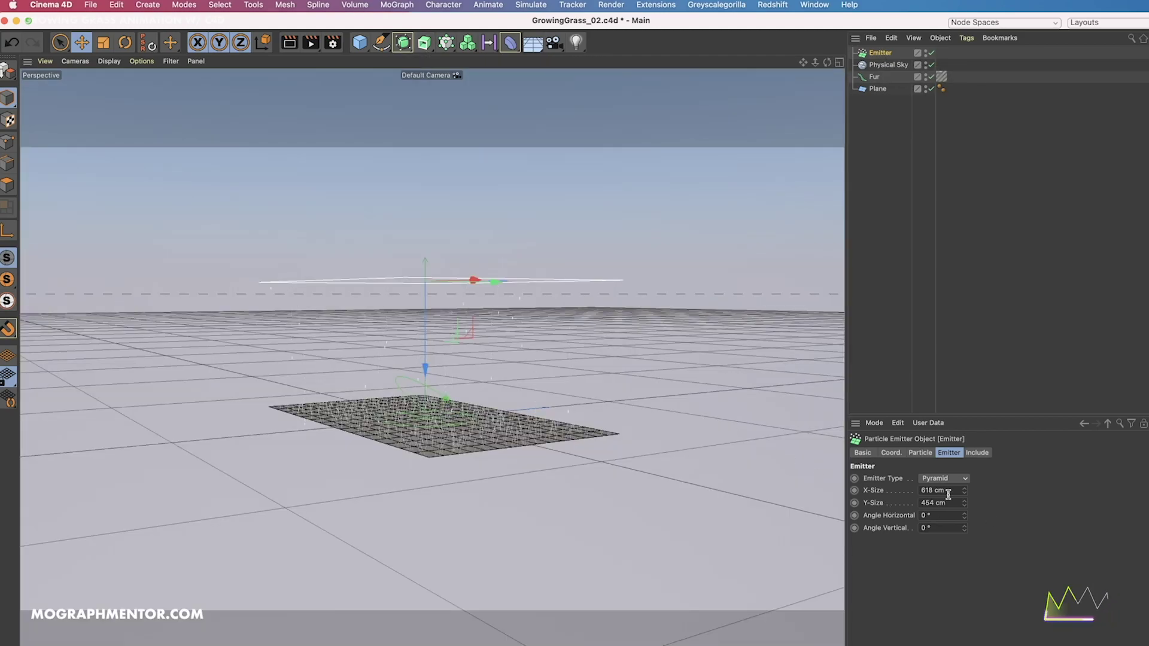
left_click(919, 453)
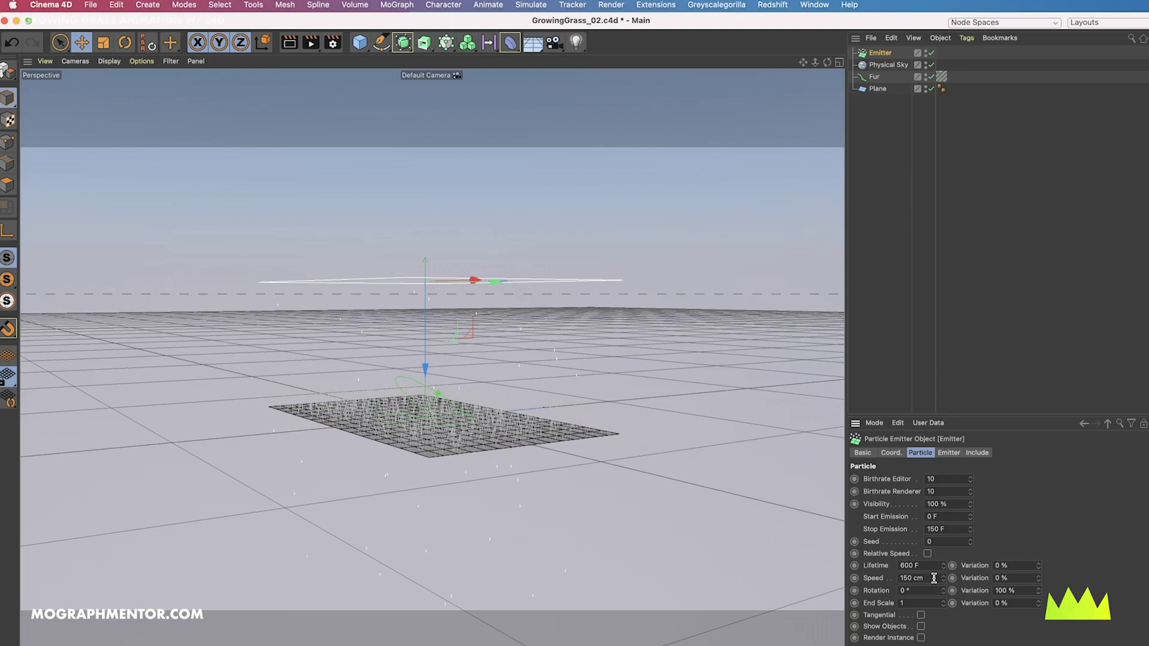
left_click_drag(934, 578, 855, 570)
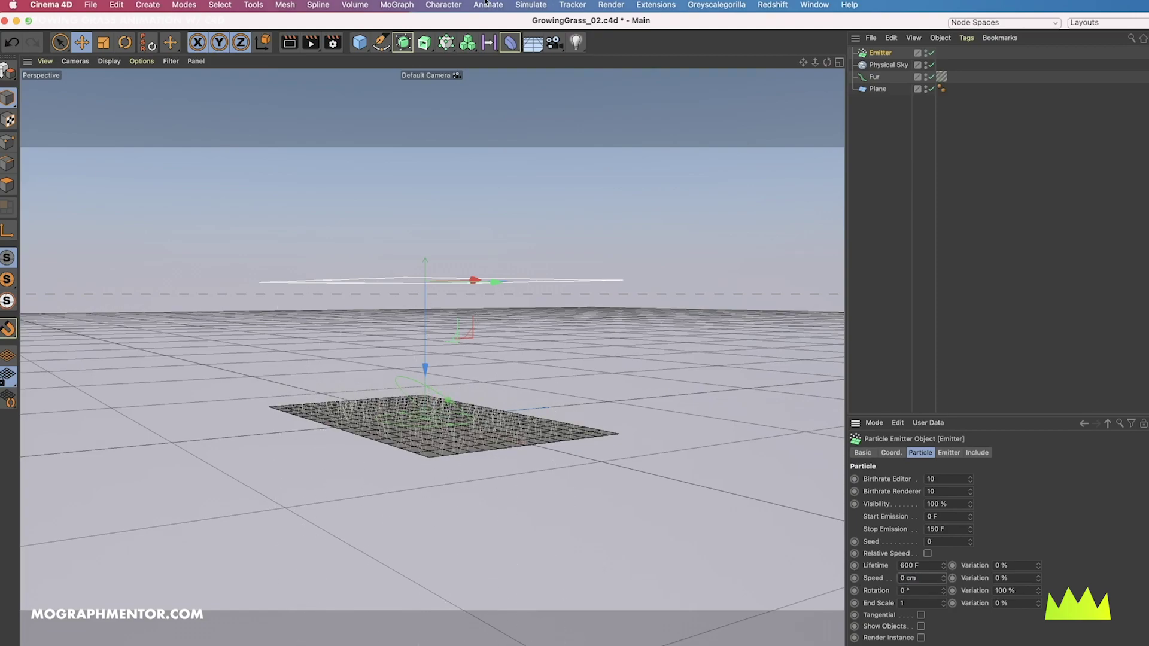
Step: Add a Gravity force and set the emitter's editor and renderer birthrates to 50
left_click(530, 5)
mouse_move(563, 100)
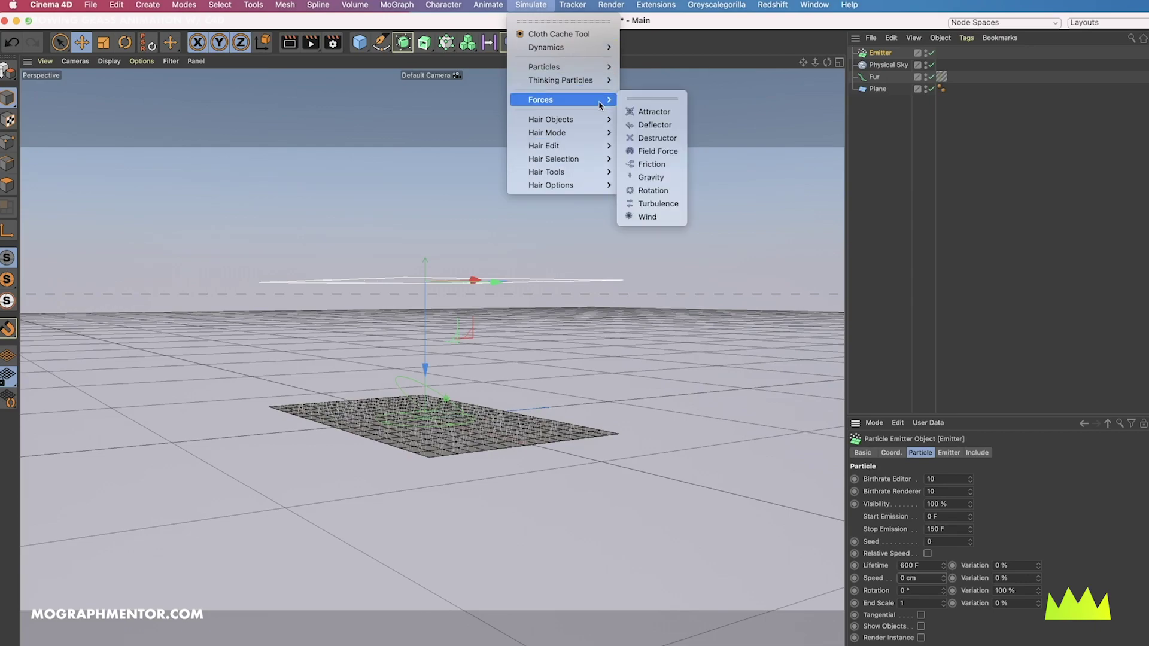
left_click(665, 178)
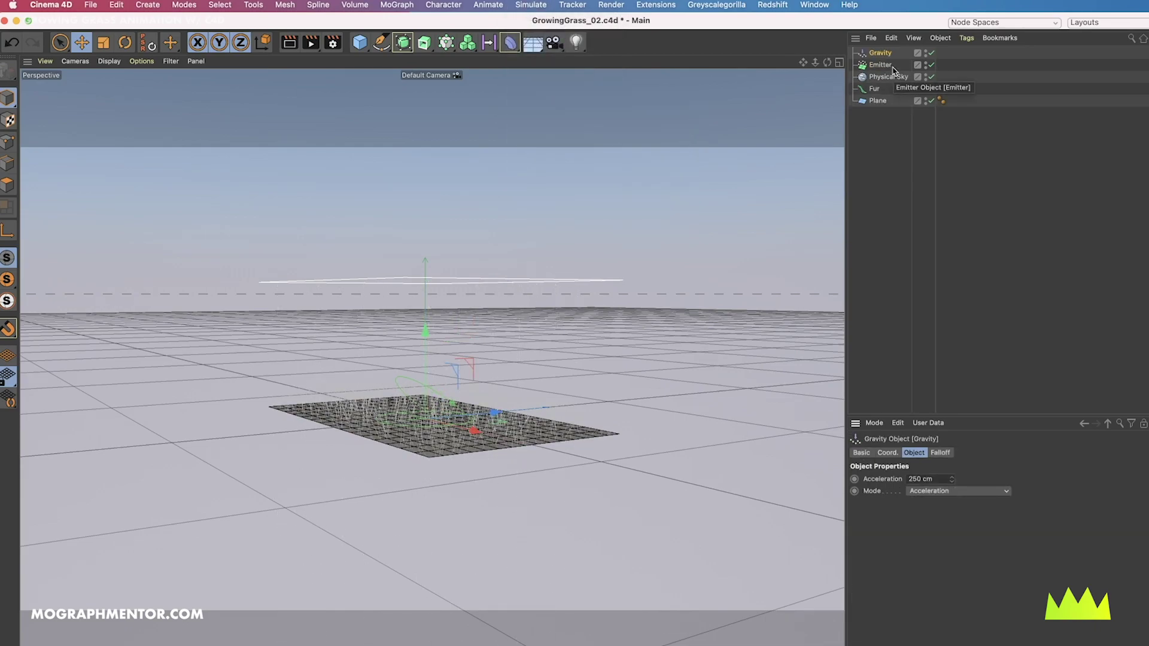
left_click(892, 66)
key("Return")
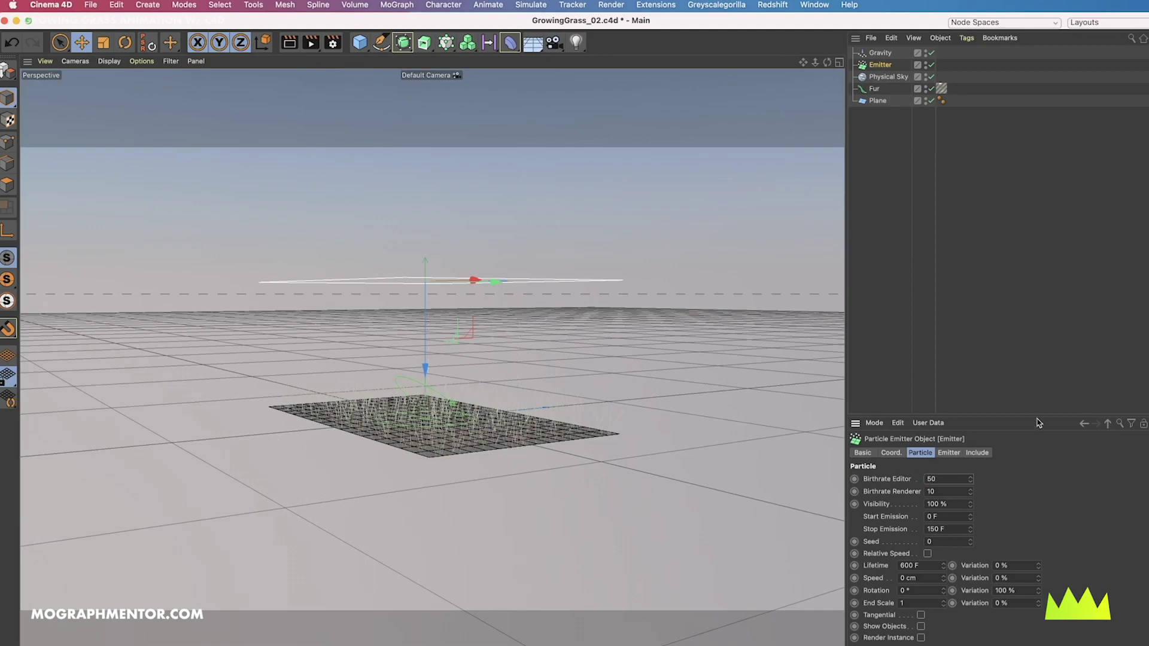
double_click(945, 491)
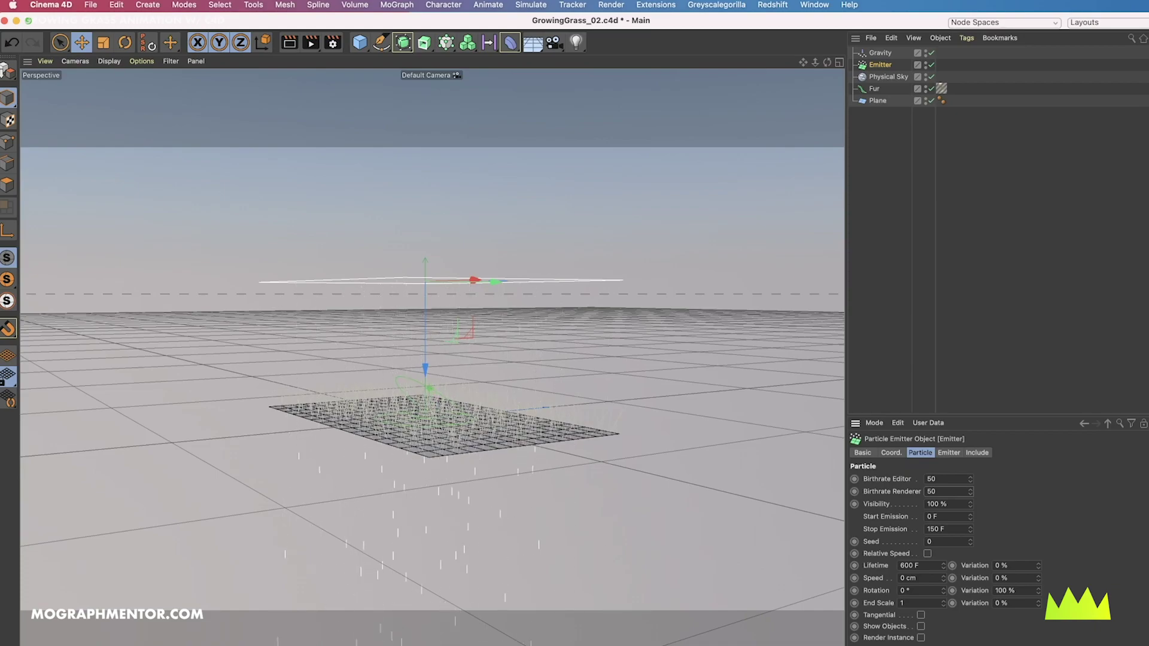
Step: Add a 200 cm Destructor force from the Simulate forces menu
left_click(531, 5)
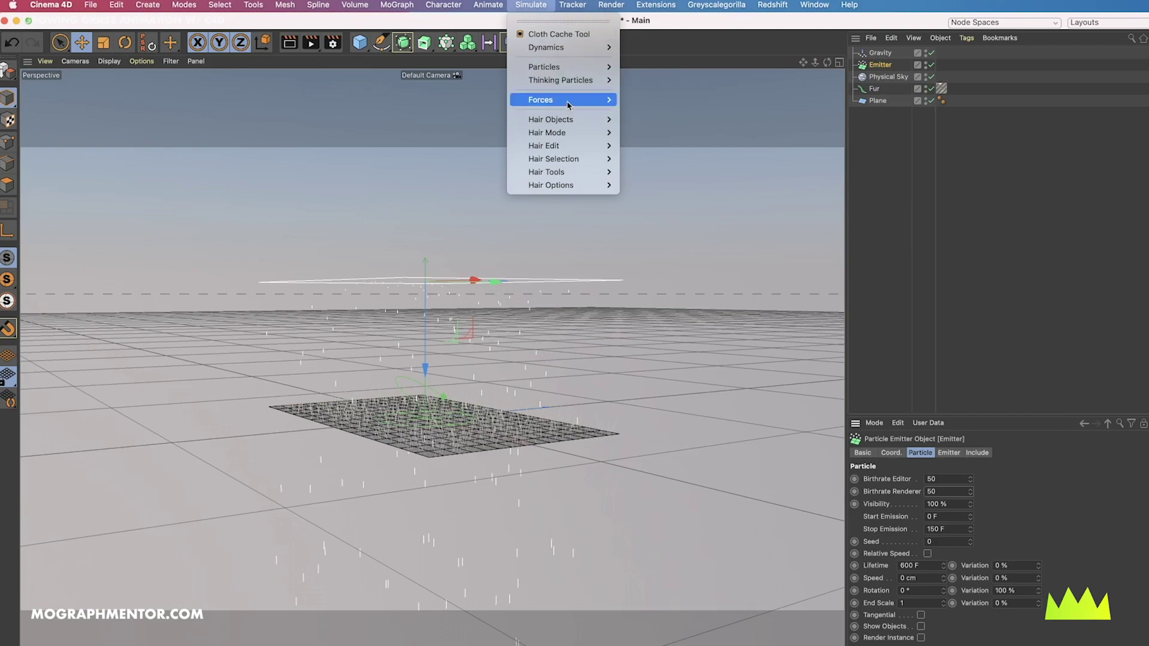
mouse_move(541, 99)
left_click(657, 138)
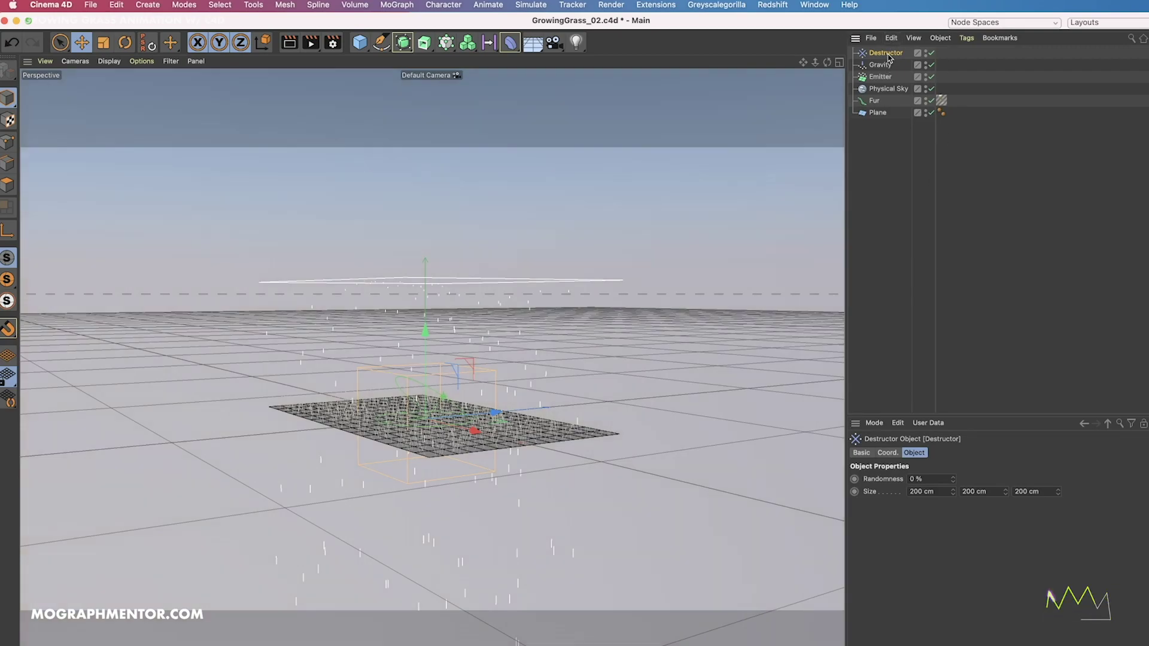
Step: Resize the Destructor to a 687 × 25 × 480 cm slab and save the scene
left_click(839, 62)
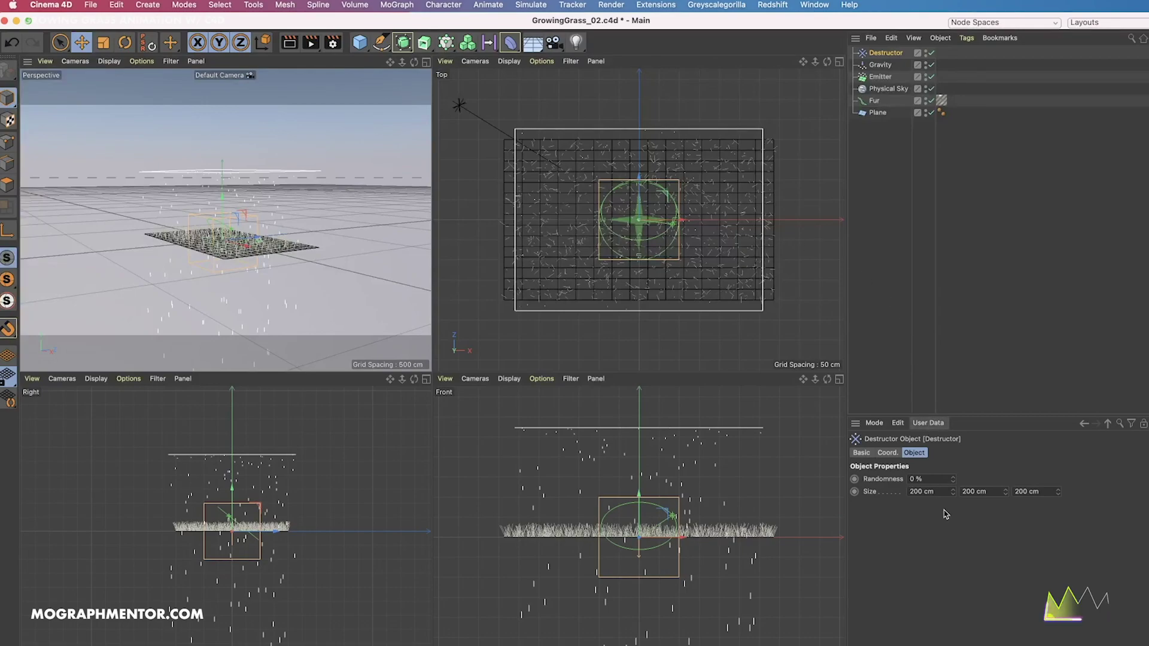
left_click_drag(953, 495, 1005, 498)
key("e")
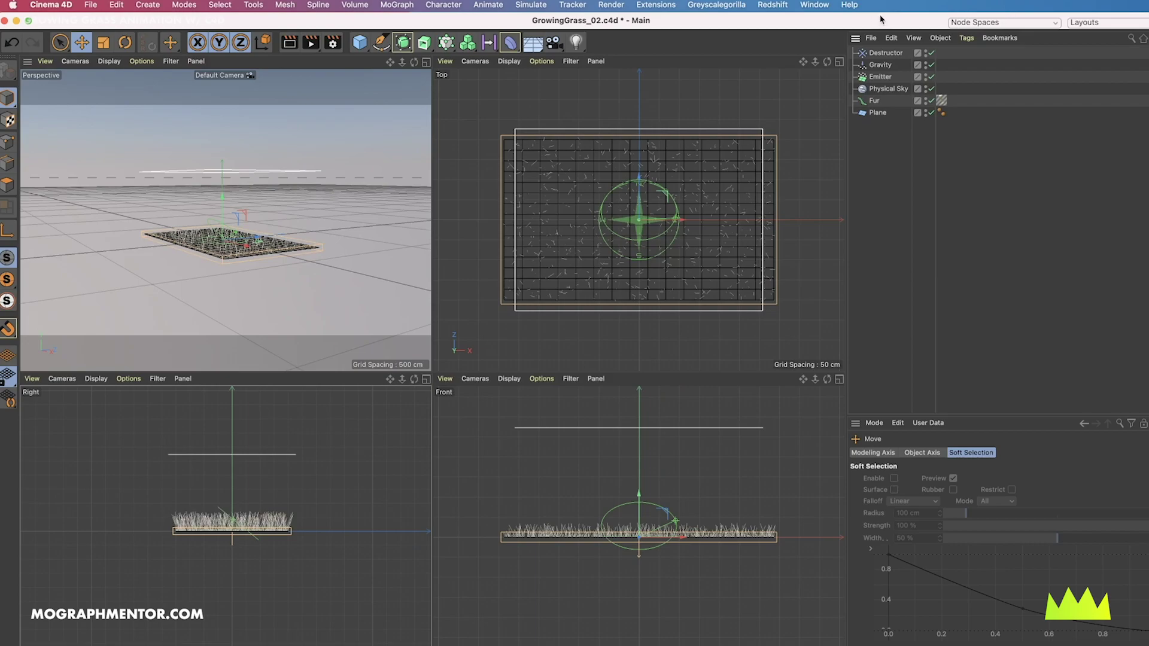
left_click(886, 54)
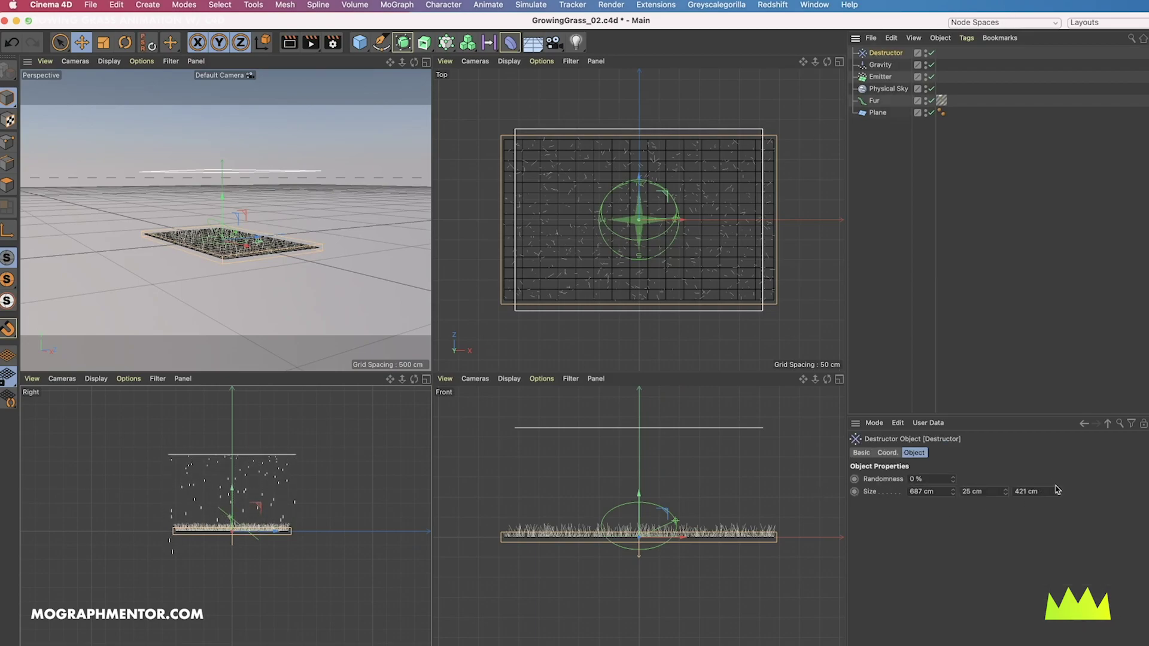
left_click_drag(1058, 489, 1058, 489)
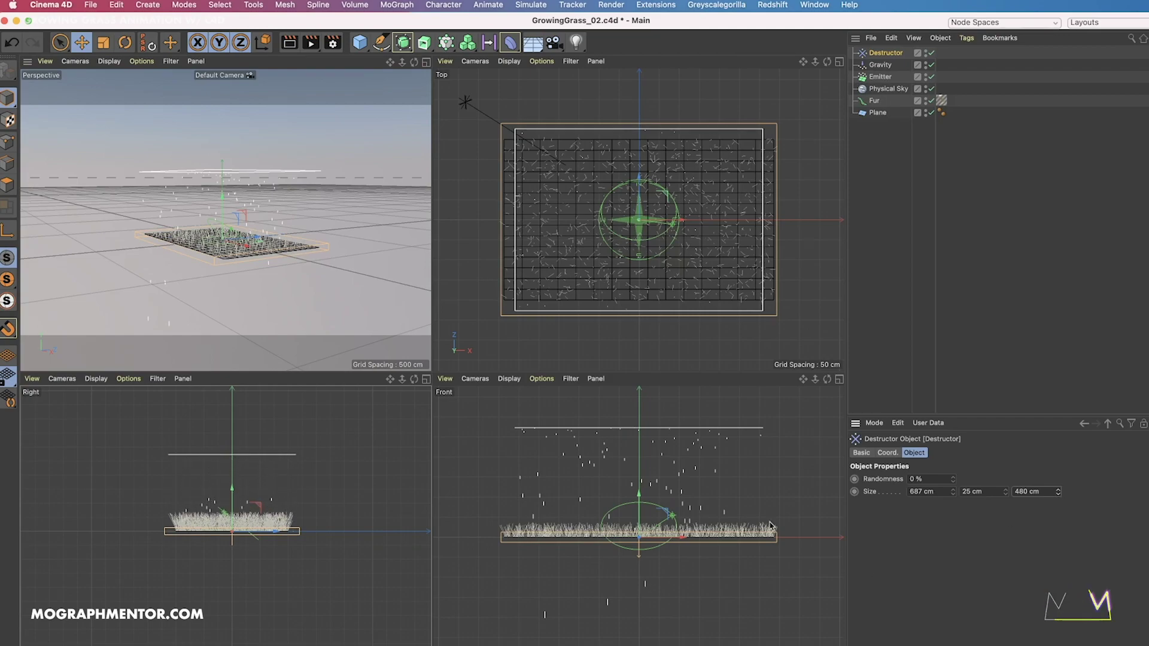
key("super+s")
middle_click(379, 135)
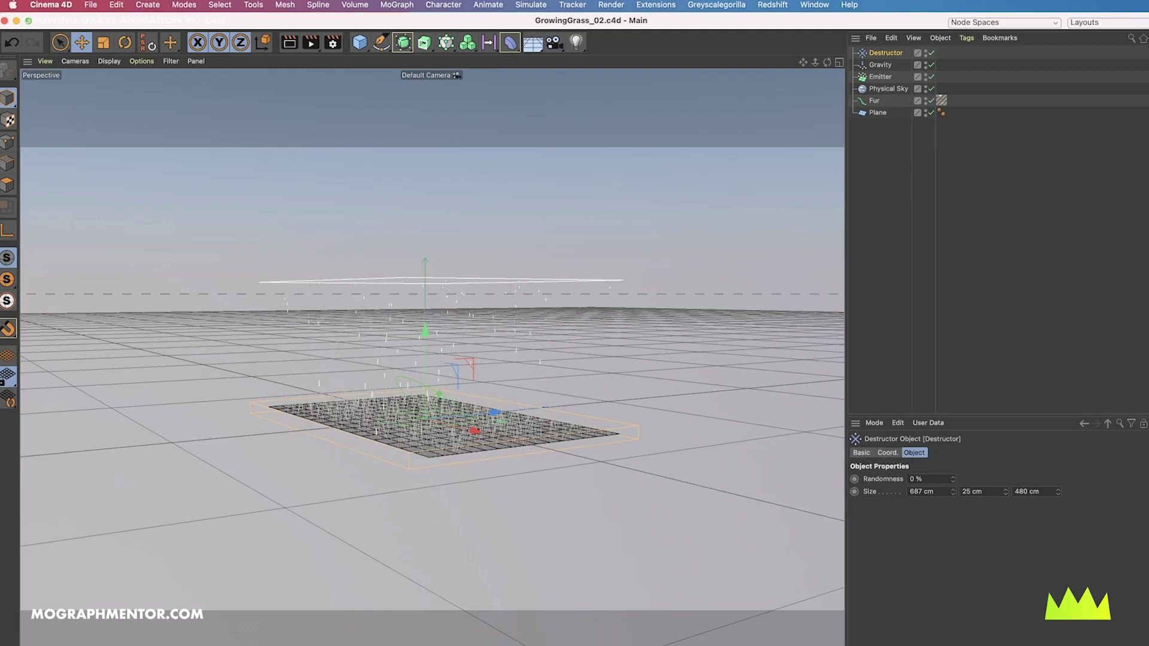
Step: Preview a test render with the Interactive Render Region, then switch it off again
left_click(317, 44)
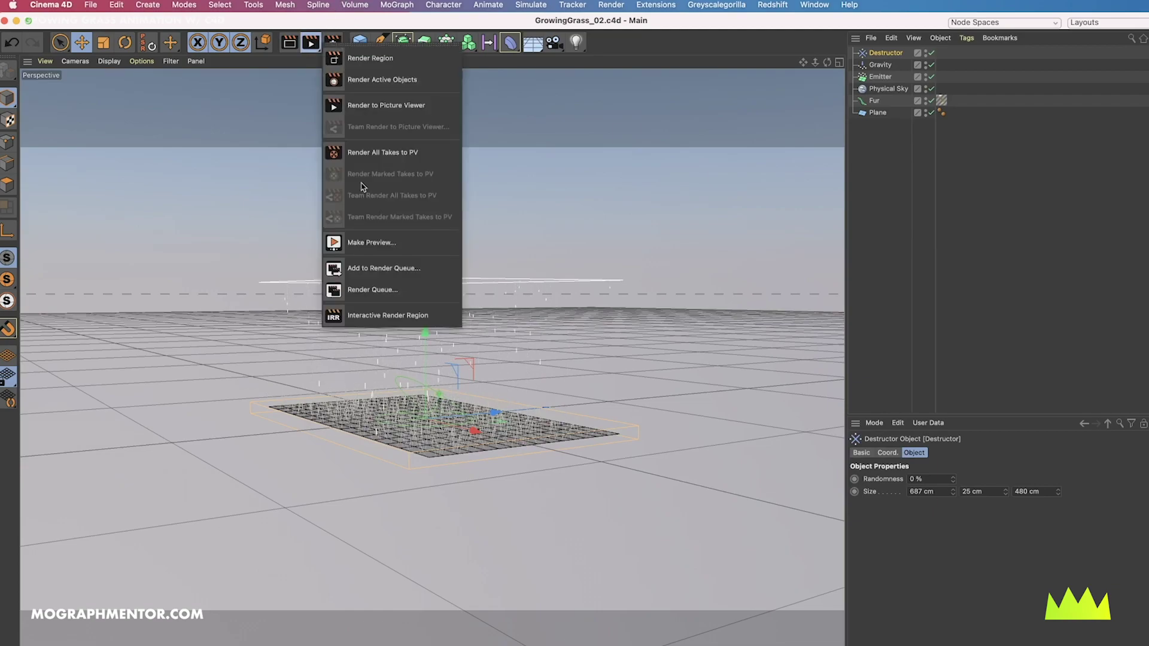
left_click(395, 327)
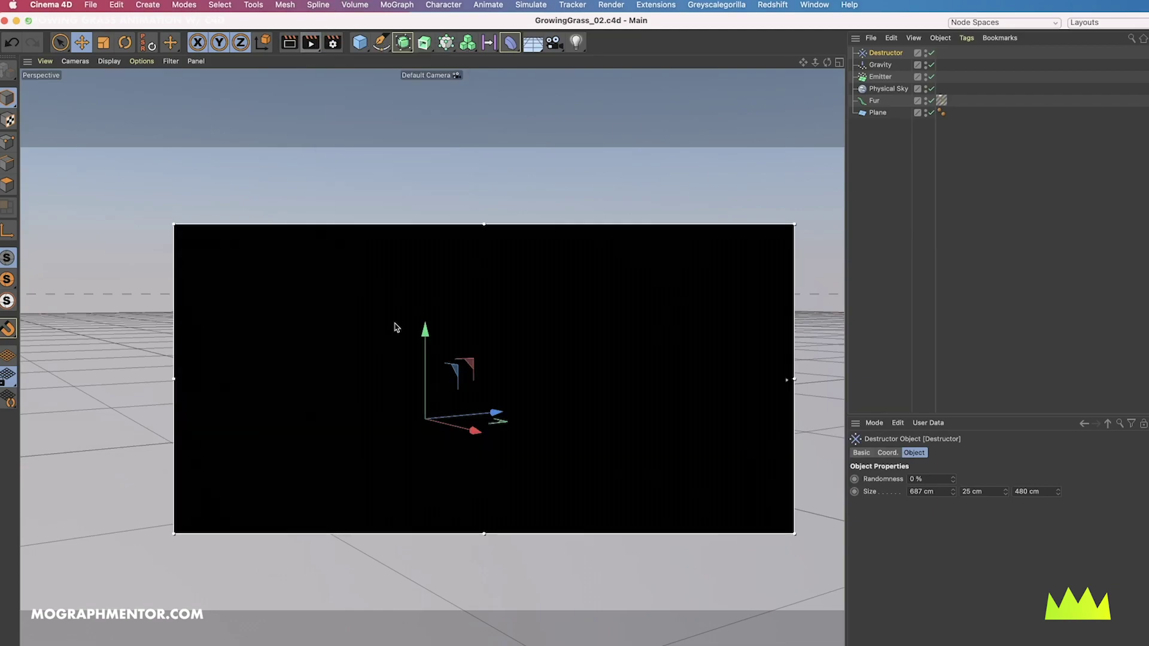
left_click(881, 290)
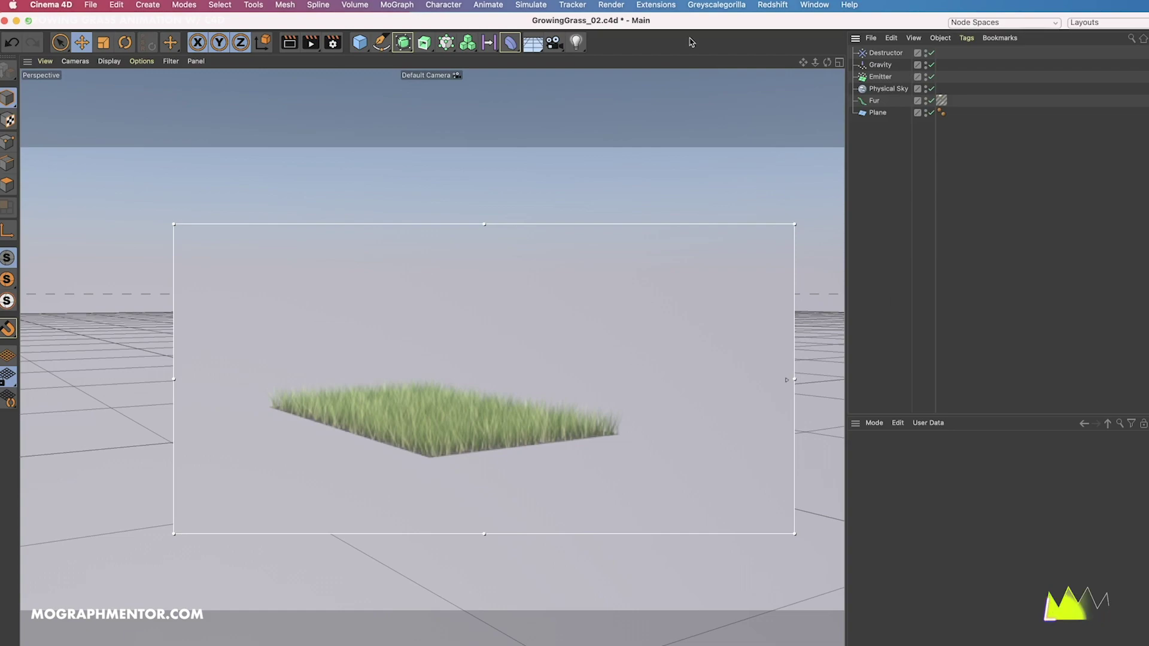
left_click(311, 44)
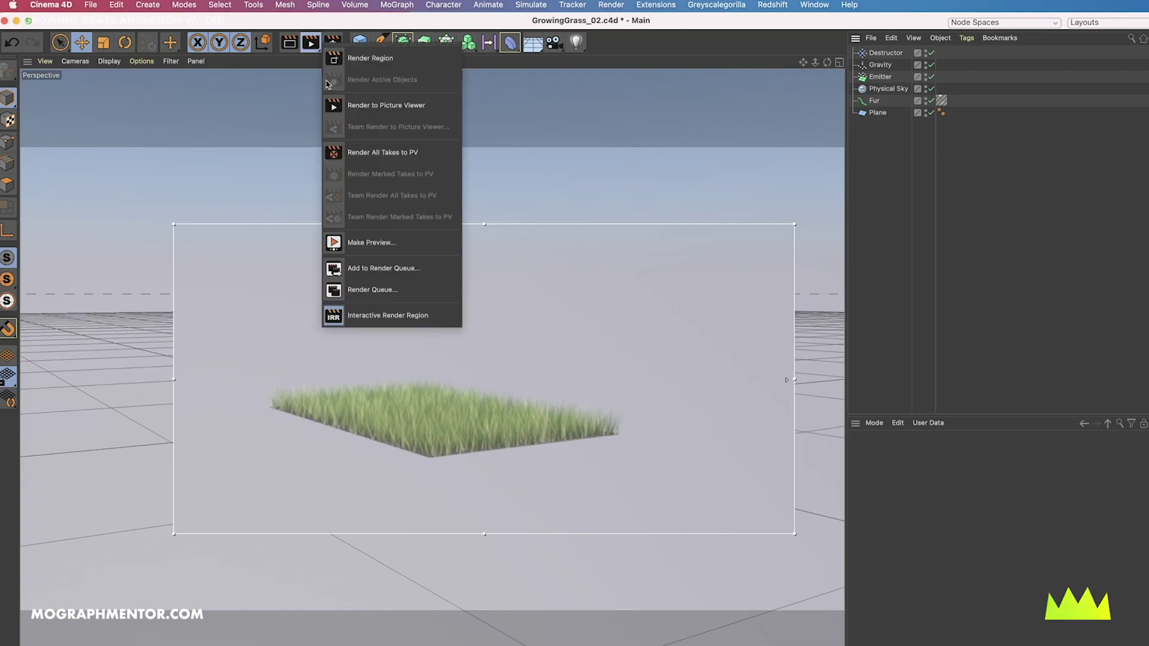
left_click(359, 312)
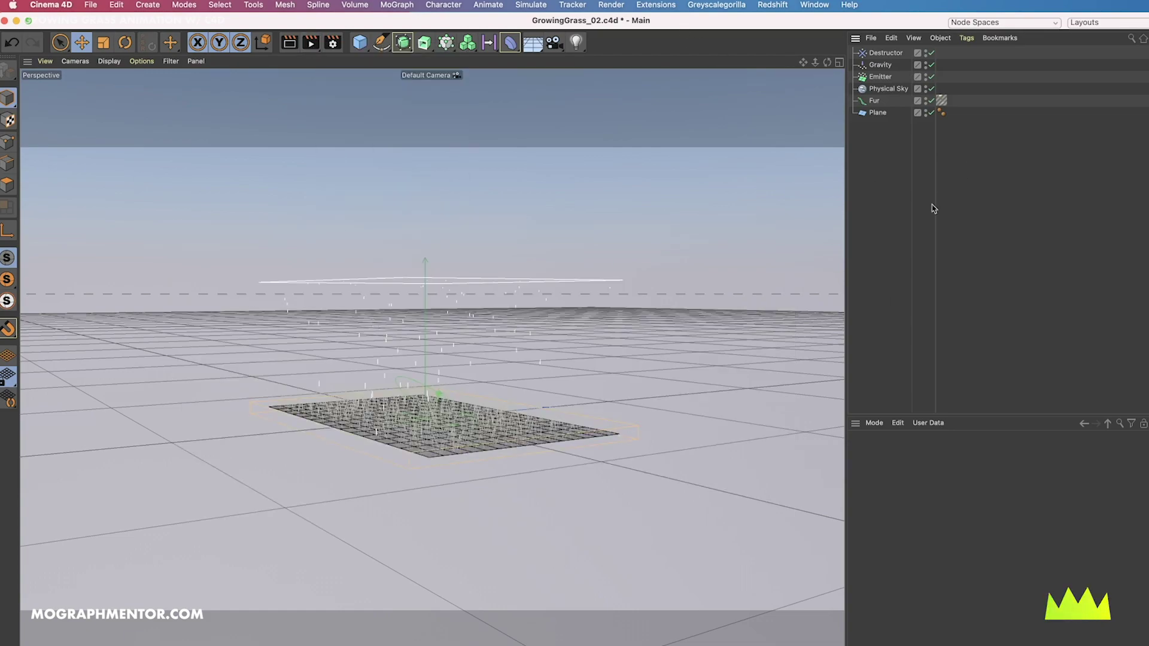
left_click(359, 42)
Step: Add a cube, raise it above the grass, and shrink it to raindrop size
left_click(473, 57)
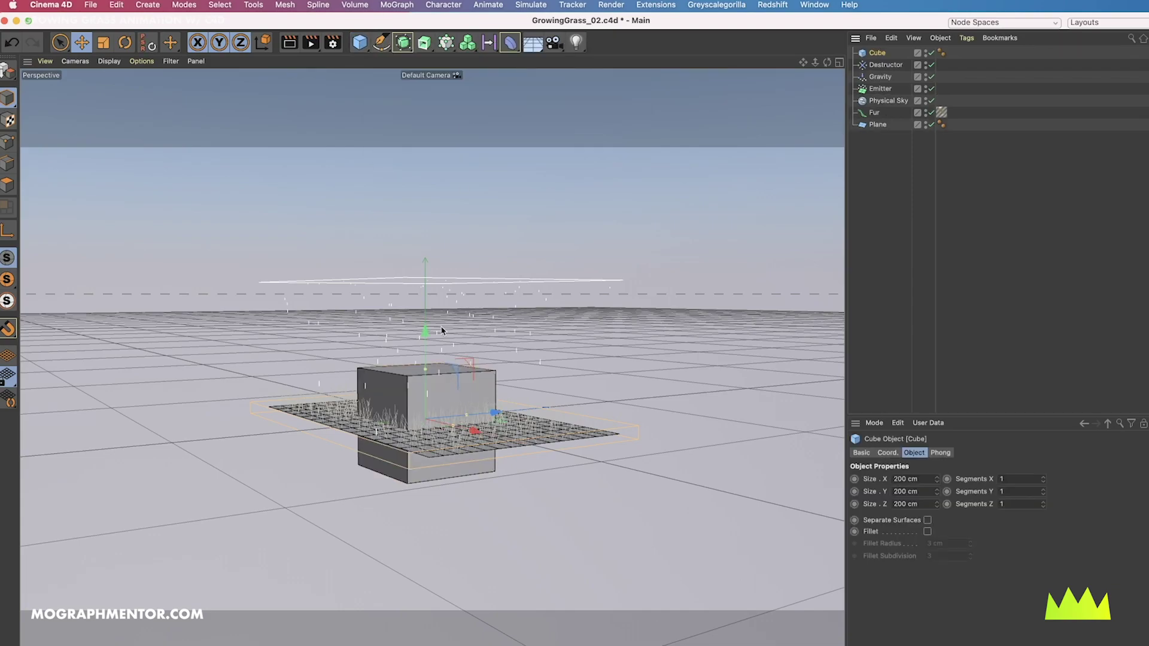
left_click_drag(423, 339, 424, 264)
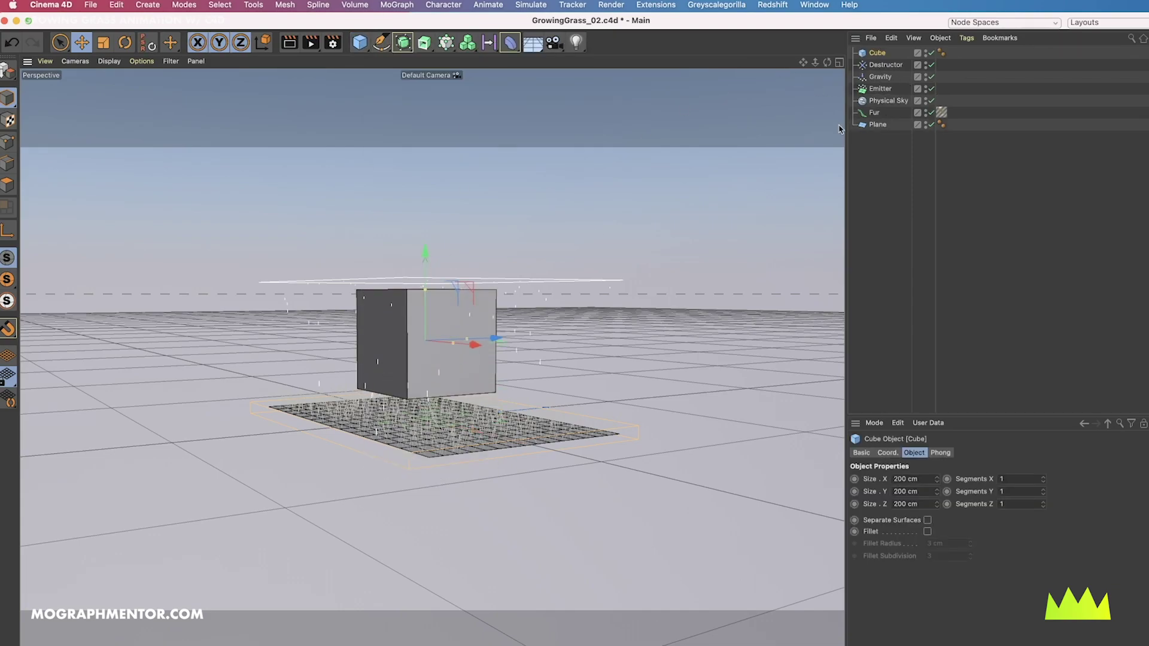
right_click_drag(371, 353, 538, 343, "alt")
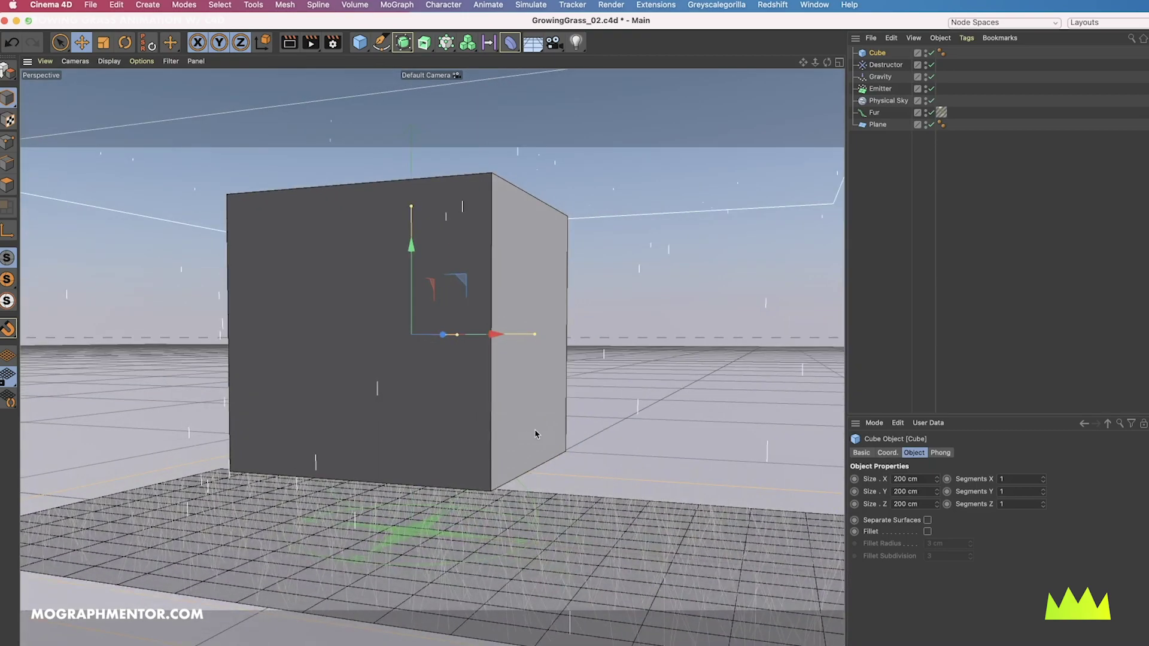
key("t")
left_click_drag(536, 434, 167, 467)
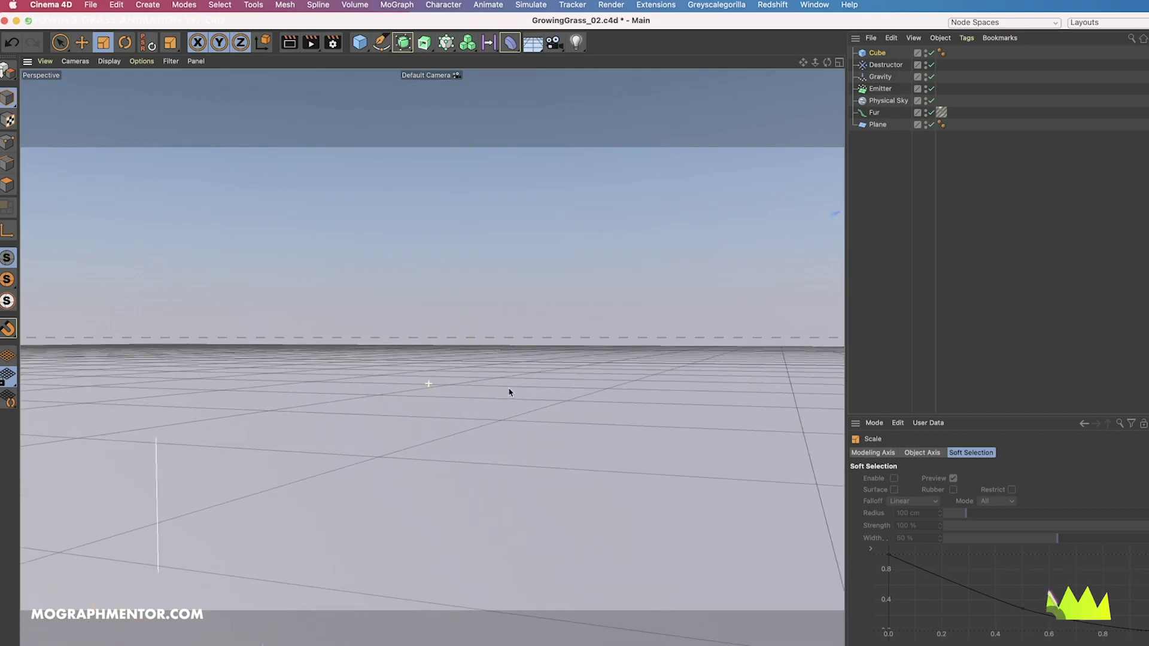
Step: Make the cube editable and raise its four top points into a tall tapered shape
key("c")
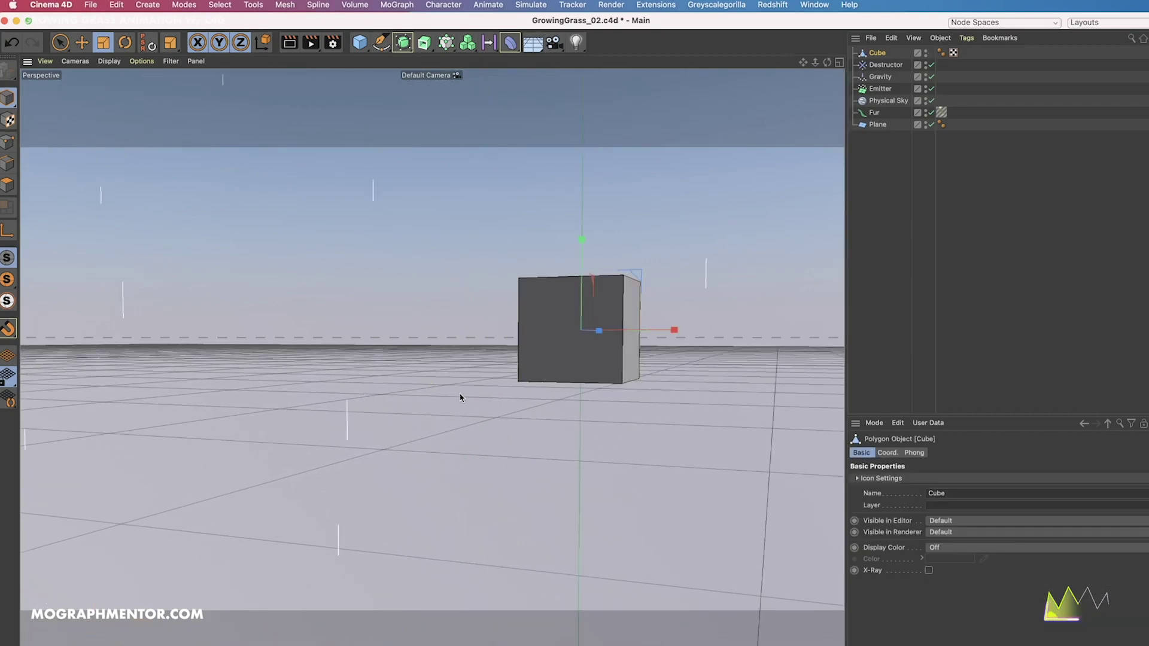
left_click(9, 143)
key("0")
left_click_drag(596, 349, 551, 382, "alt")
left_click_drag(426, 260, 447, 459)
key("t")
key("e")
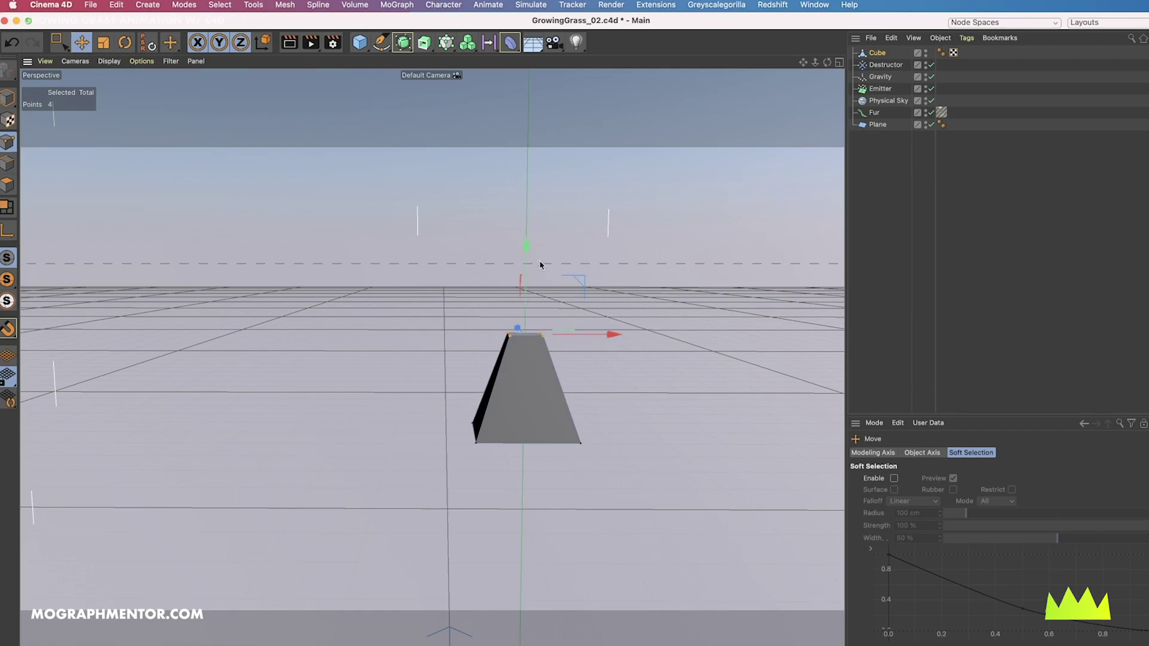
left_click_drag(527, 268, 528, 226)
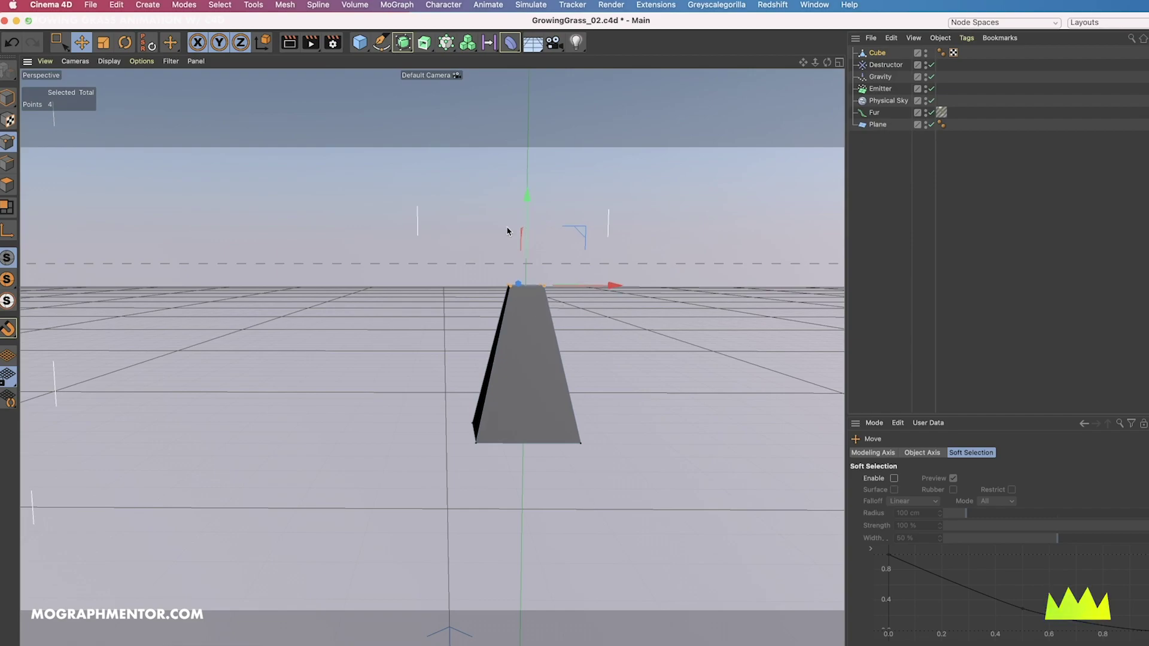
left_click(875, 53)
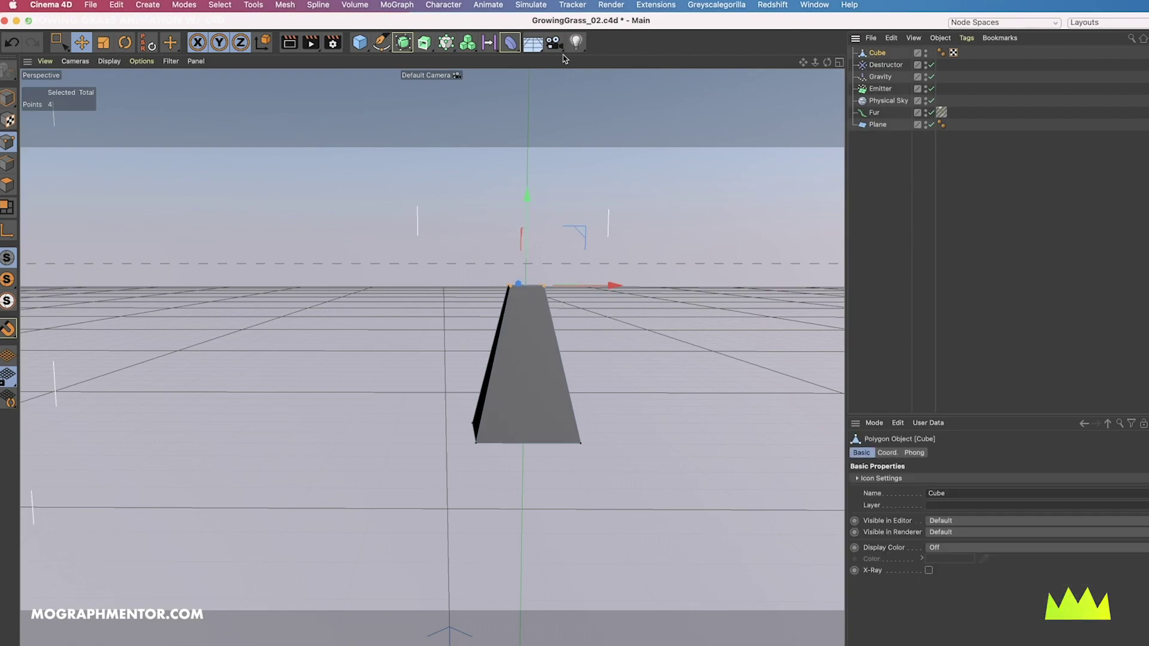
Step: Smooth the raindrop cube with a Subdivision Surface and enable Transparency on the Mat material
left_click(402, 42, "alt")
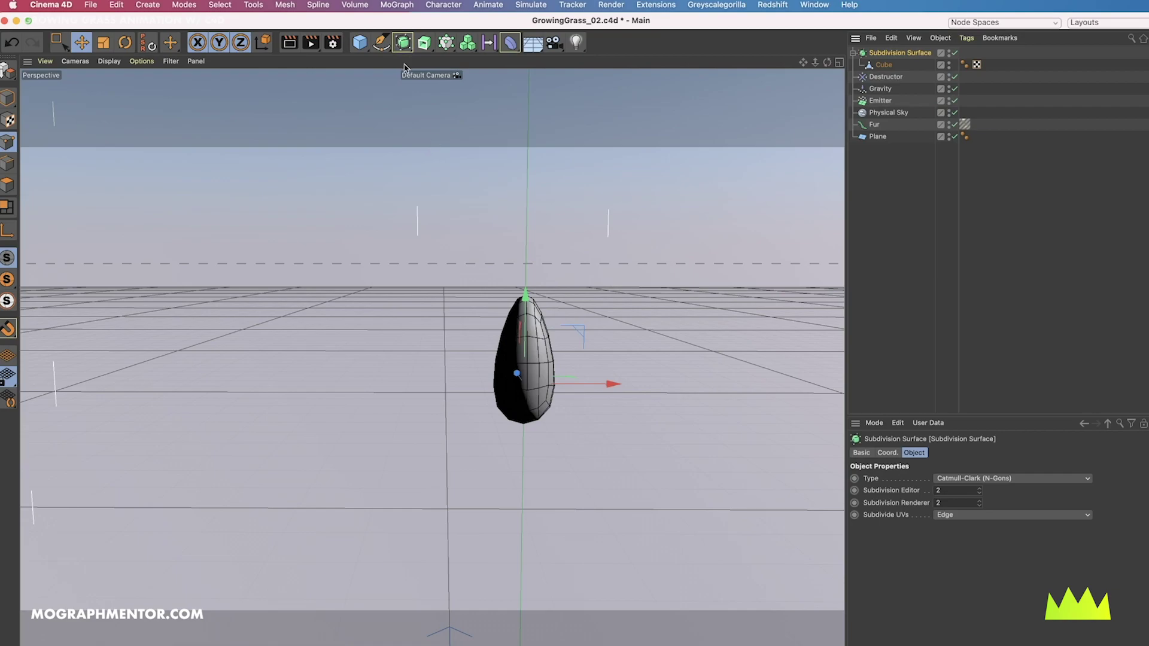
left_click_drag(499, 417, 411, 401, "alt")
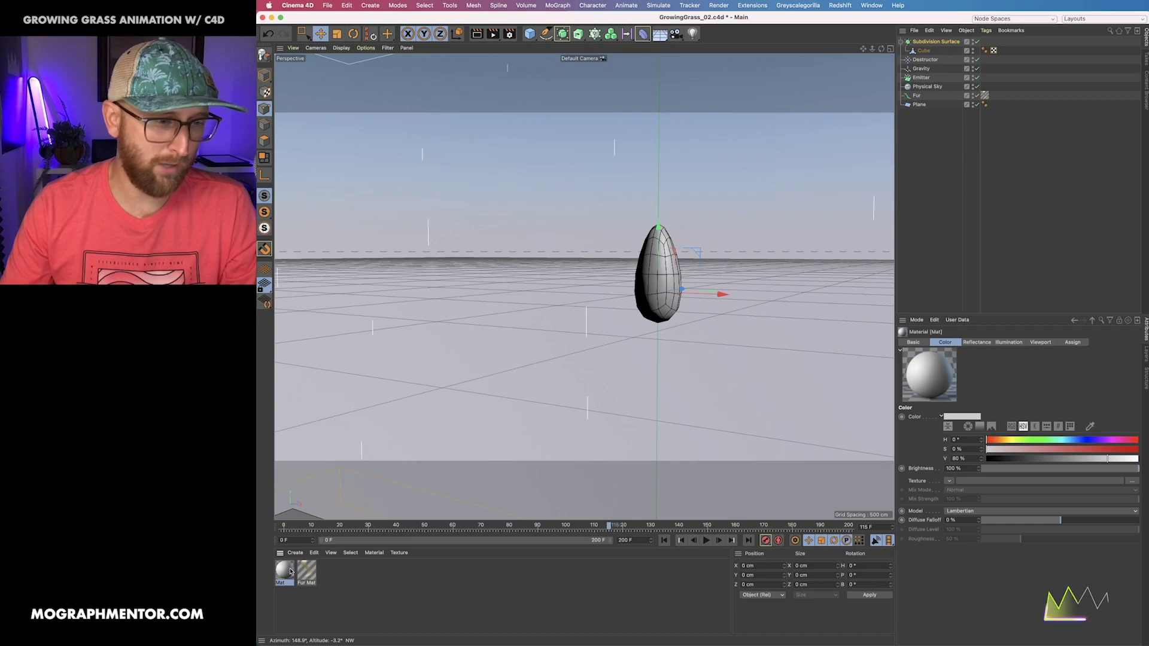
double_click(285, 570)
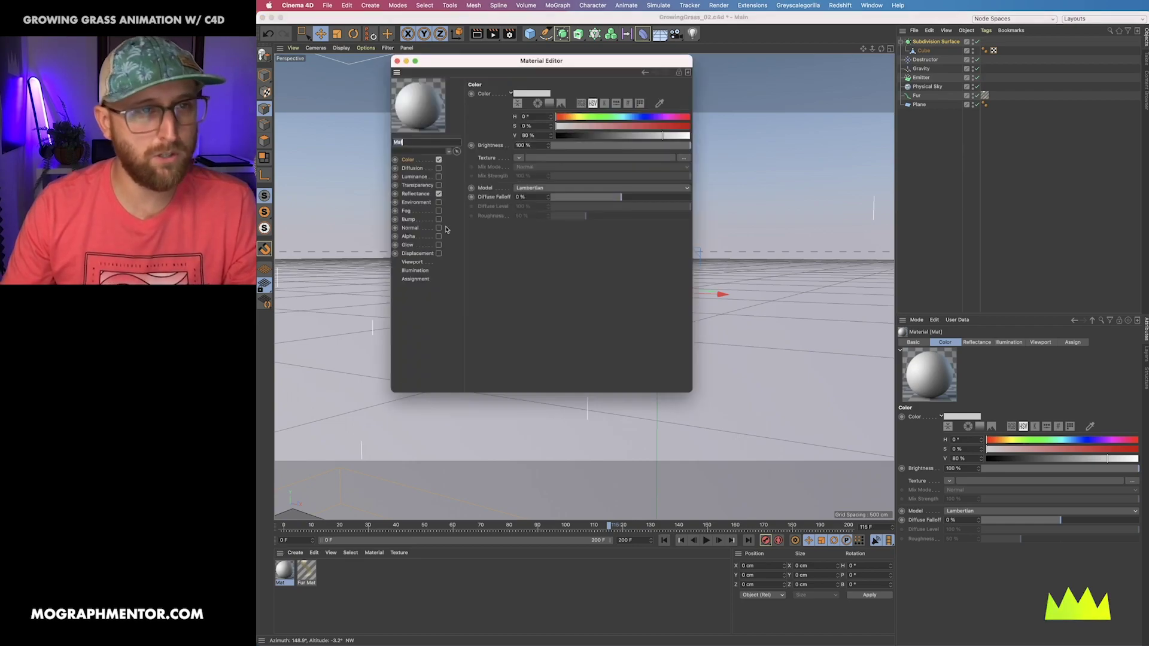
left_click(438, 186)
Step: Apply the transparent Mat material to the raindrop cube for a glassy look
left_click_drag(471, 64, 792, 148)
left_click_drag(287, 570, 603, 336)
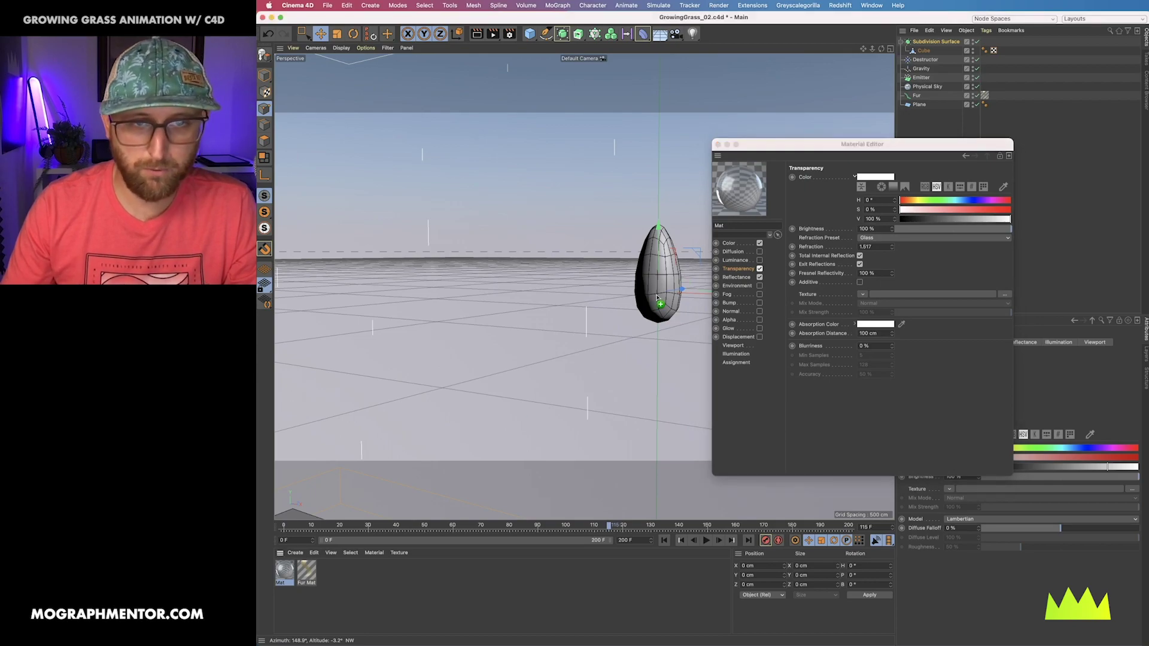
left_click_drag(657, 298, 658, 300)
left_click(718, 145)
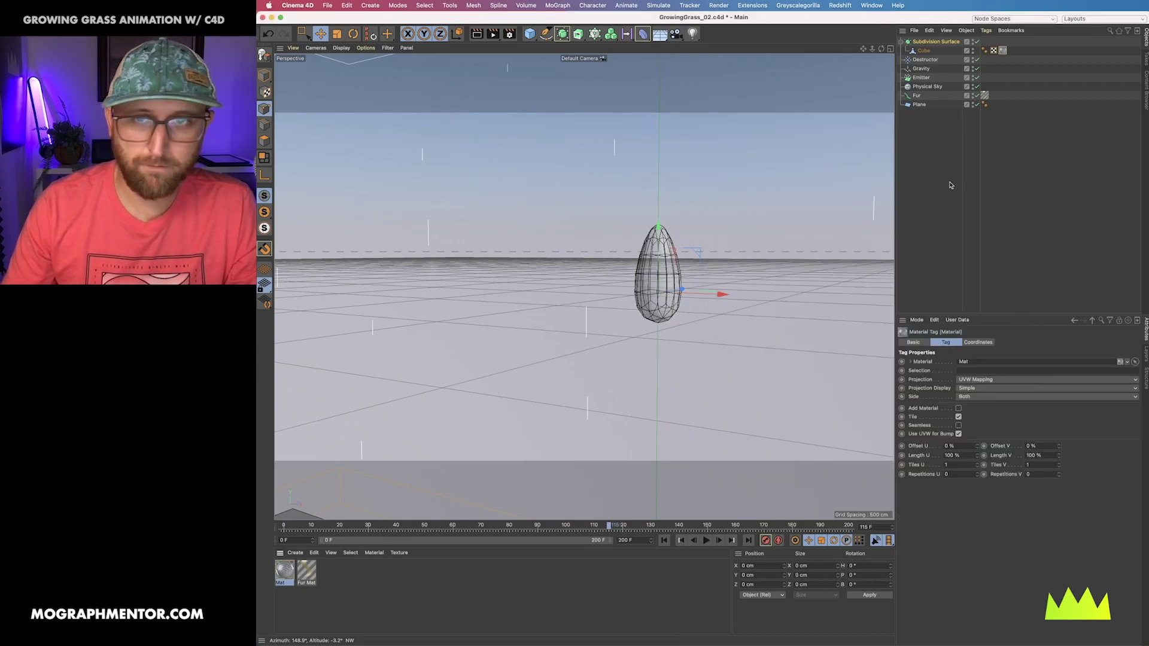
left_click(678, 286)
left_click_drag(633, 295, 656, 326, "alt")
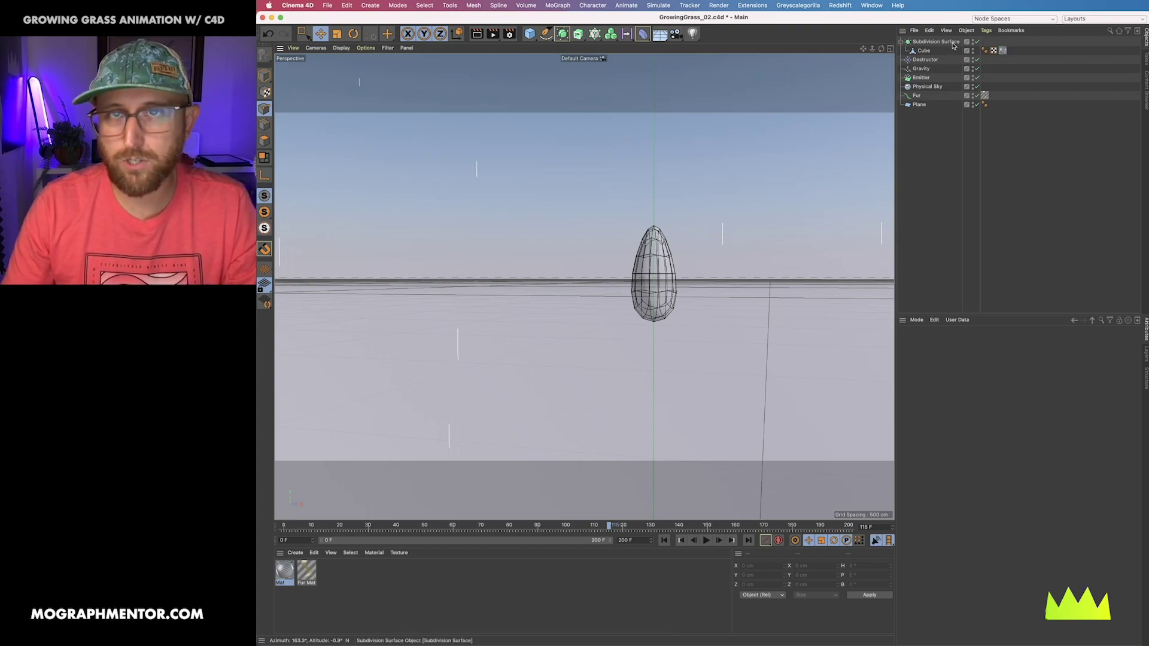
Step: Bake the Subdivision Surface into an editable mesh and move Cube out of its group
left_click(927, 42)
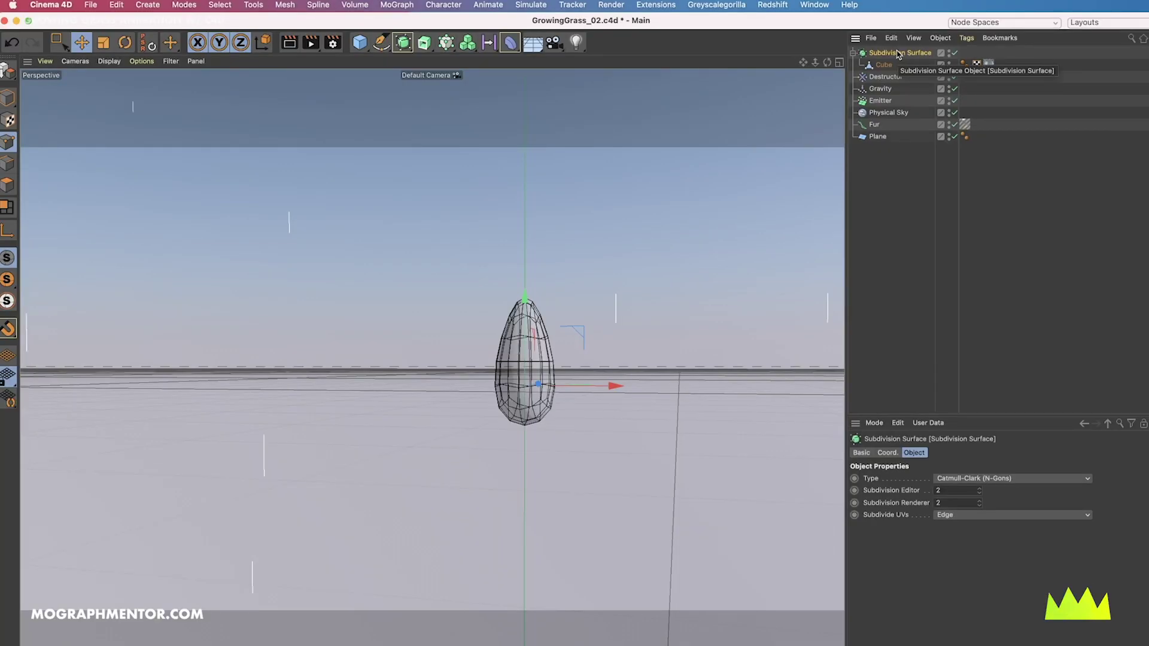
key("c")
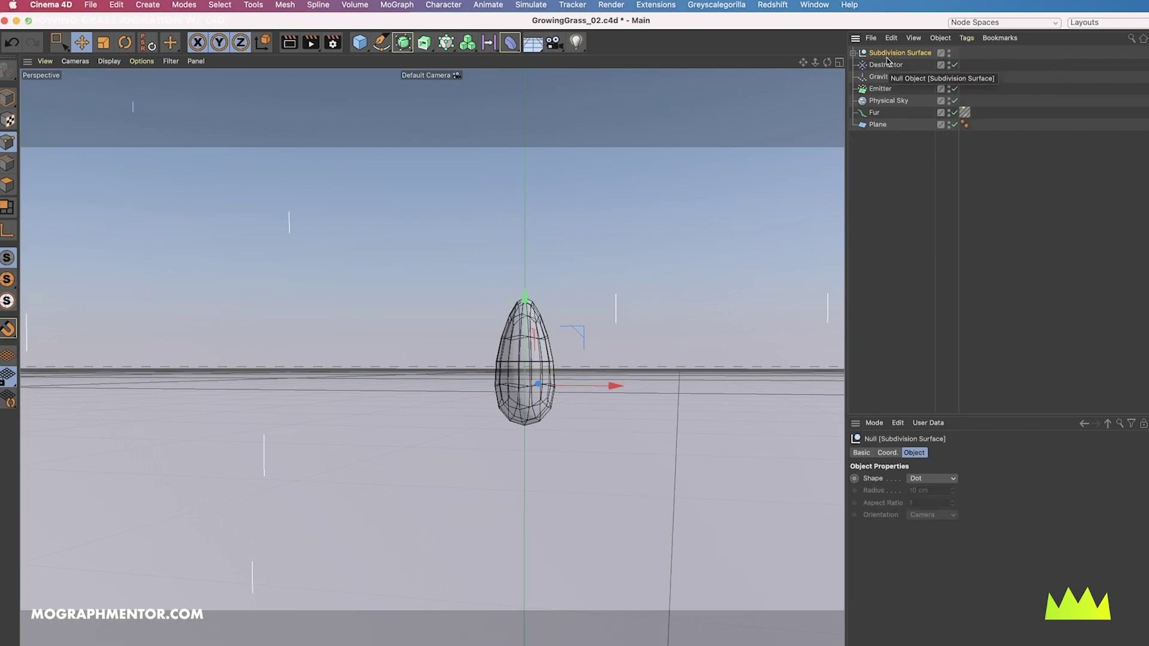
left_click(852, 53)
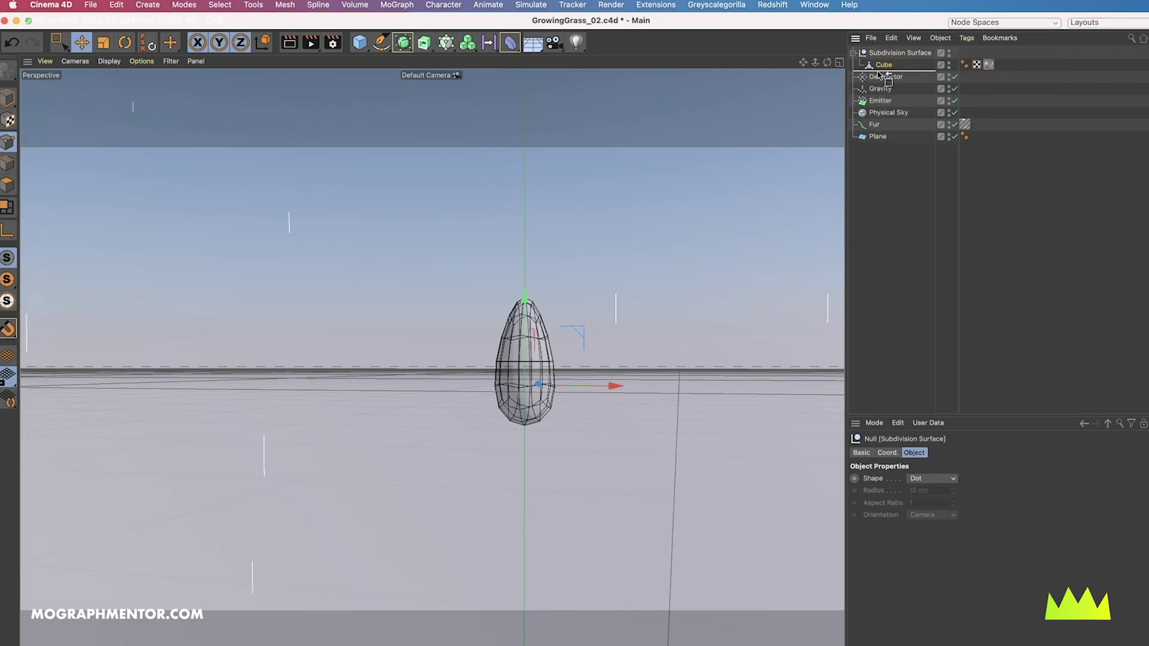
left_click_drag(879, 74, 879, 68)
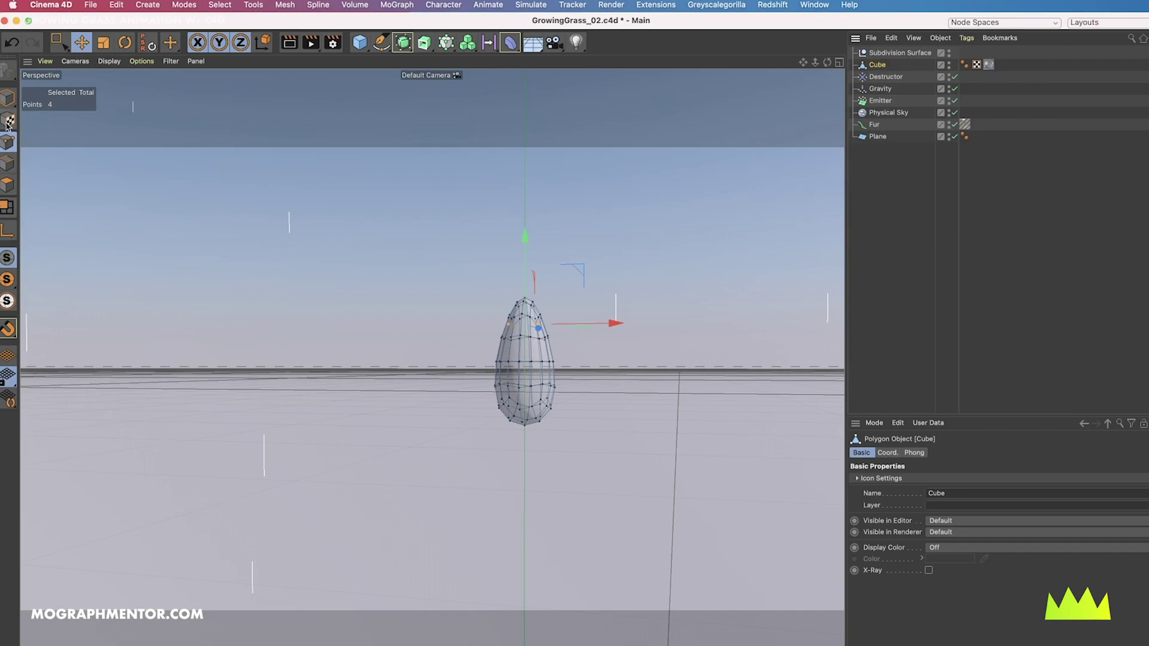
left_click(9, 98)
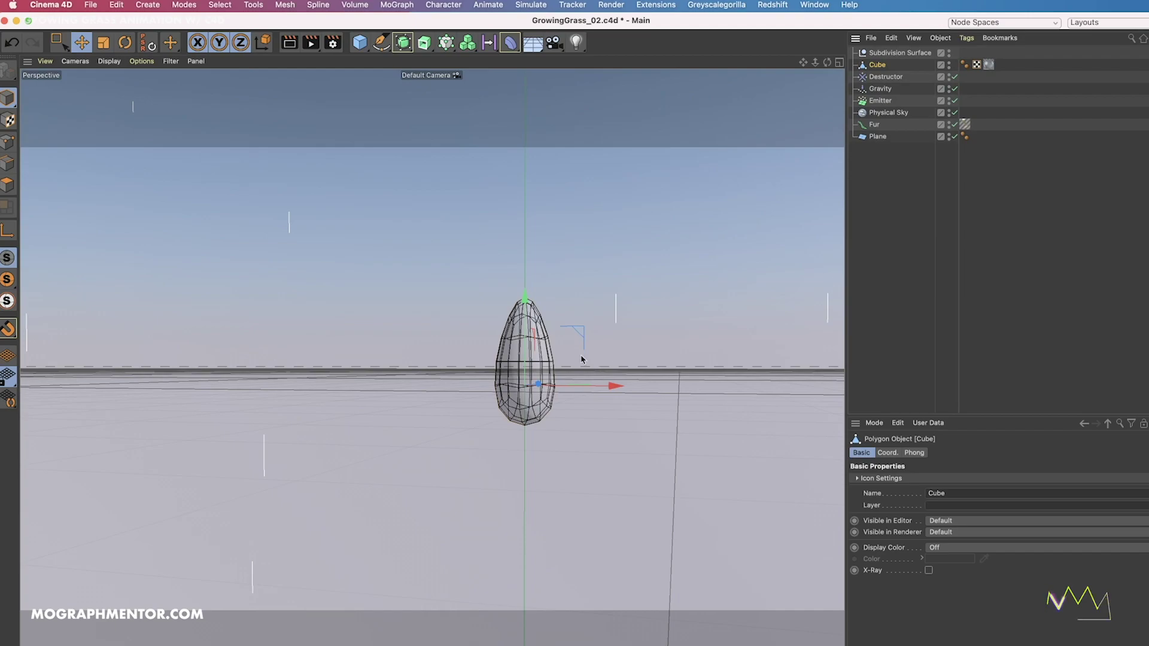
Step: Make the raindrop Cube a child of the Emitter
left_click_drag(520, 403, 559, 294, "alt")
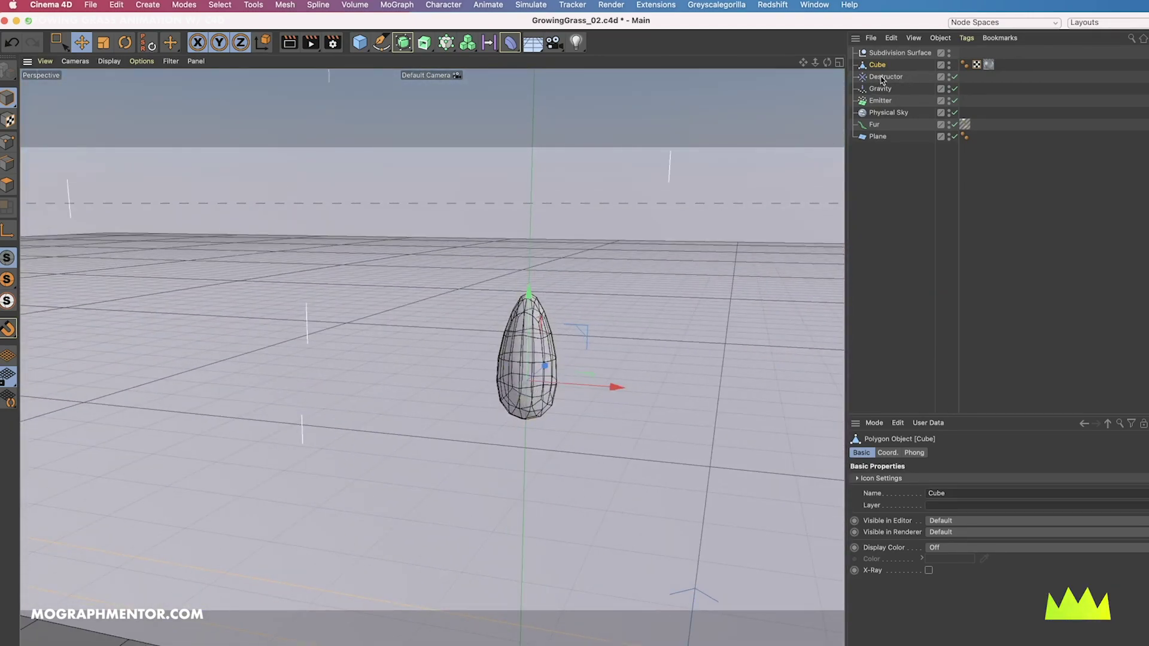
left_click_drag(878, 67, 881, 102)
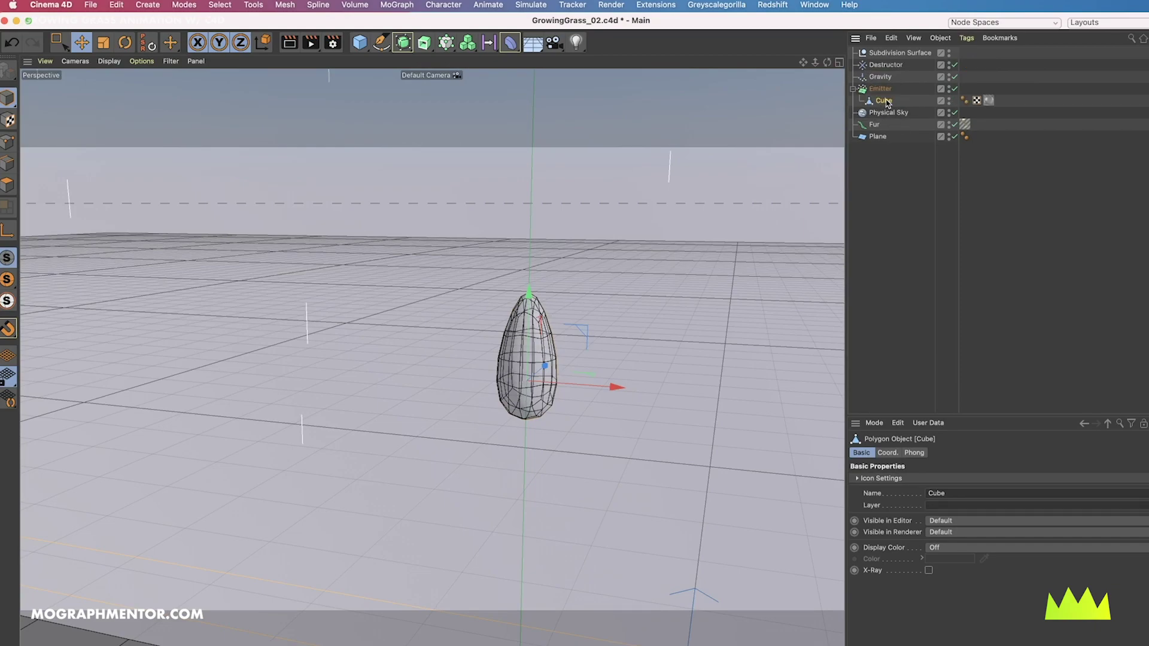
left_click(881, 90)
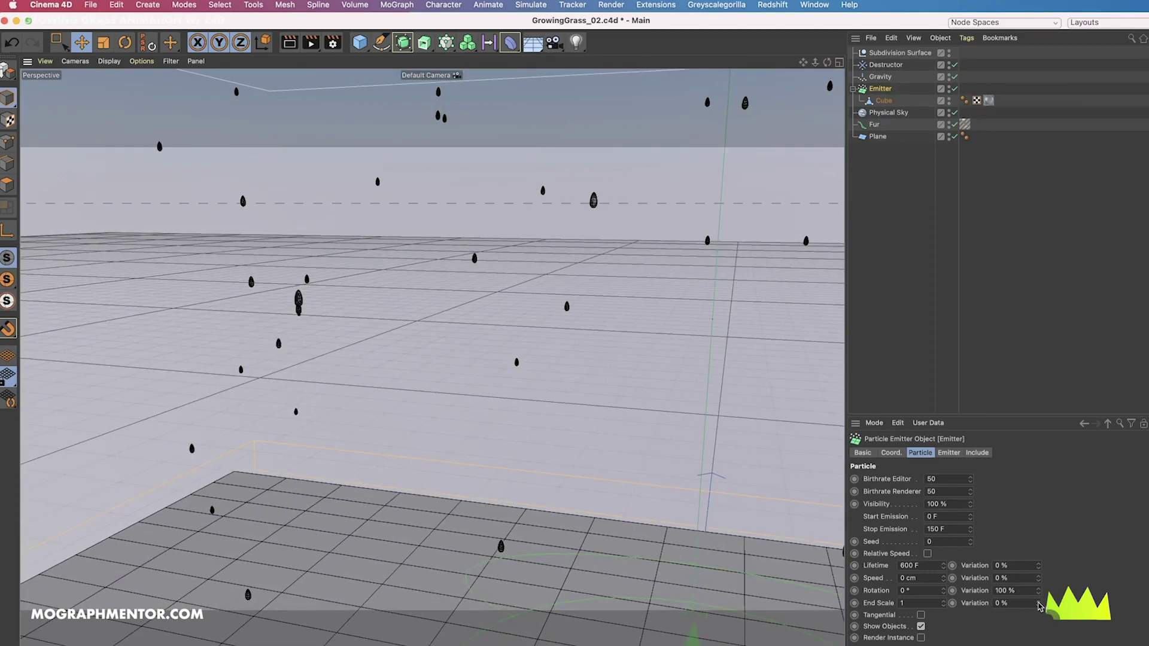
Step: Raise the Emitter's End Scale Variation to 67 %
mouse_move(1038, 604)
left_mouse_down()
mouse_move(1038, 580)
mouse_move(1038, 610)
left_mouse_up()
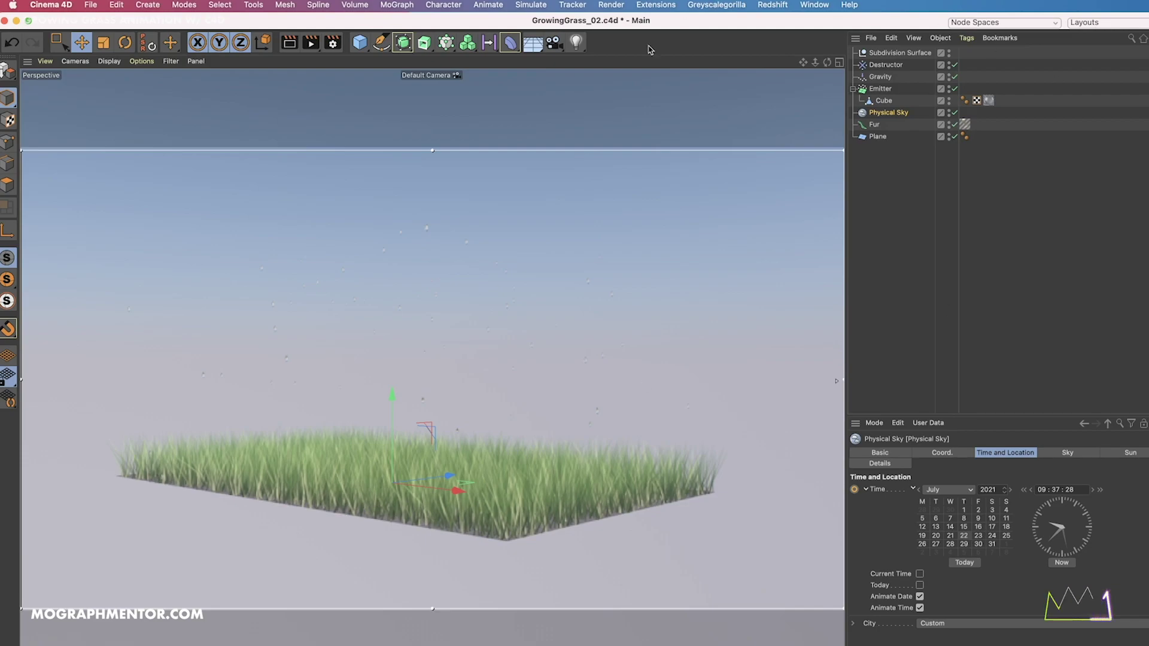
Step: Set the render settings to save images in TIF format
left_click(333, 42)
left_click_drag(487, 40, 692, 92)
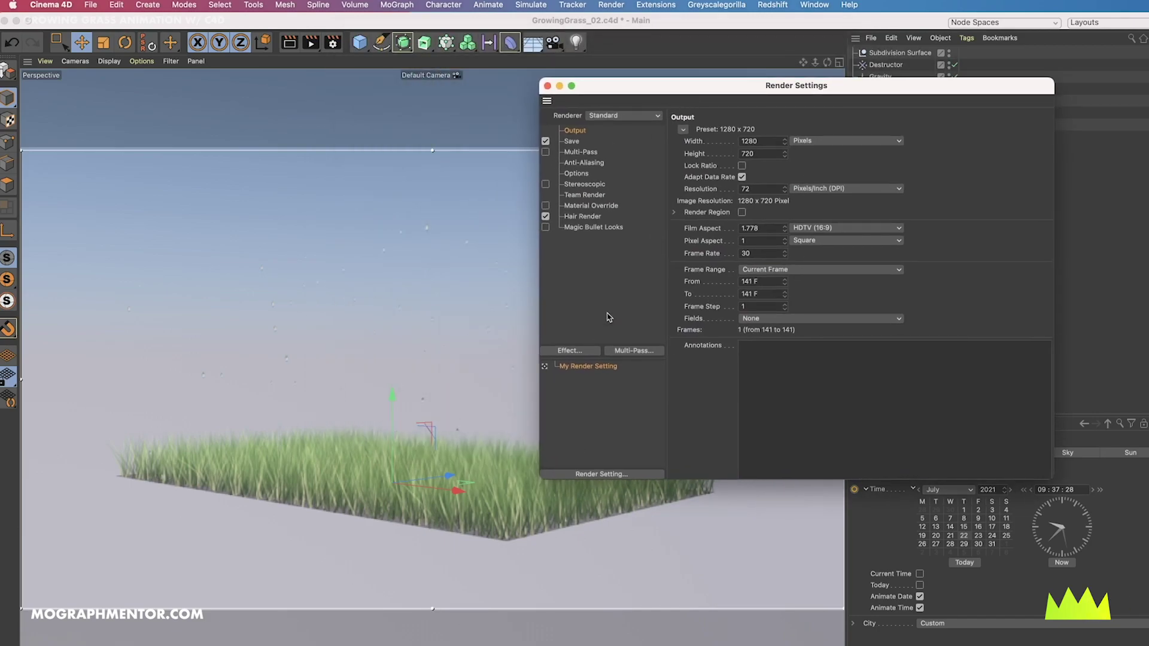
left_click(572, 141)
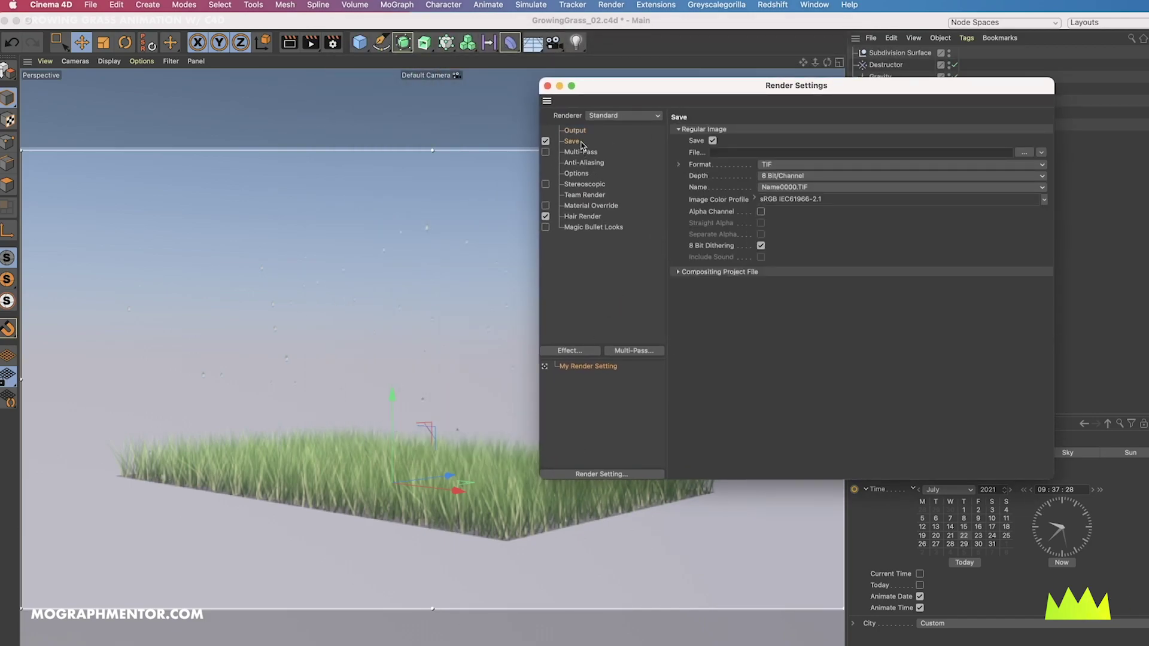
left_click(947, 165)
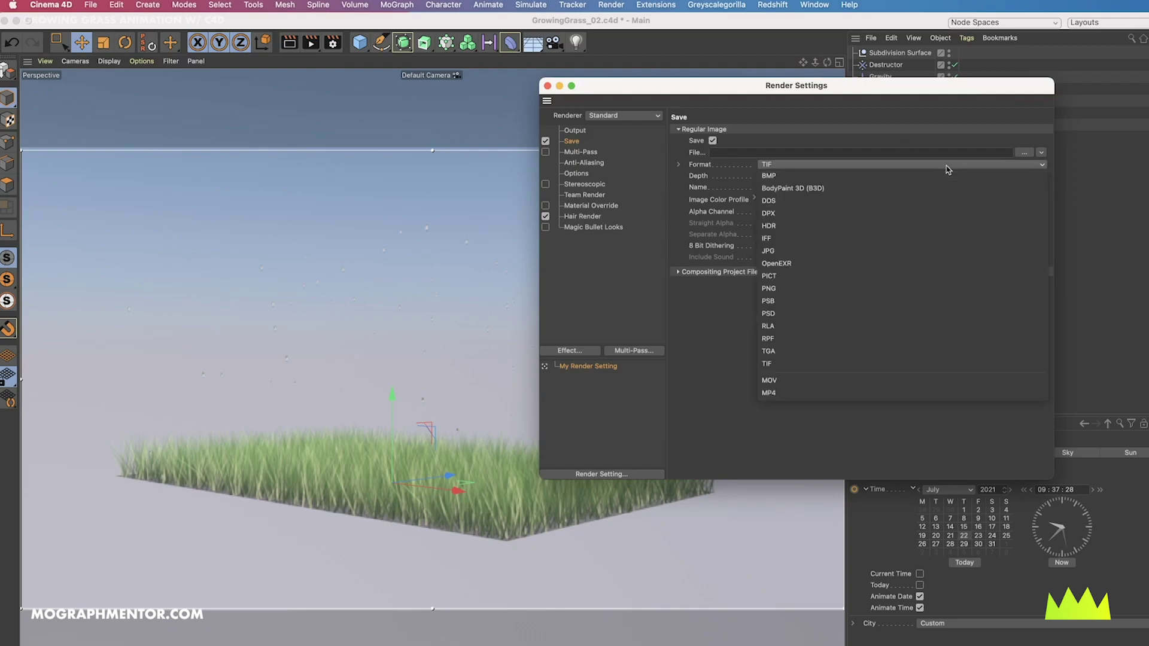
left_click(699, 194)
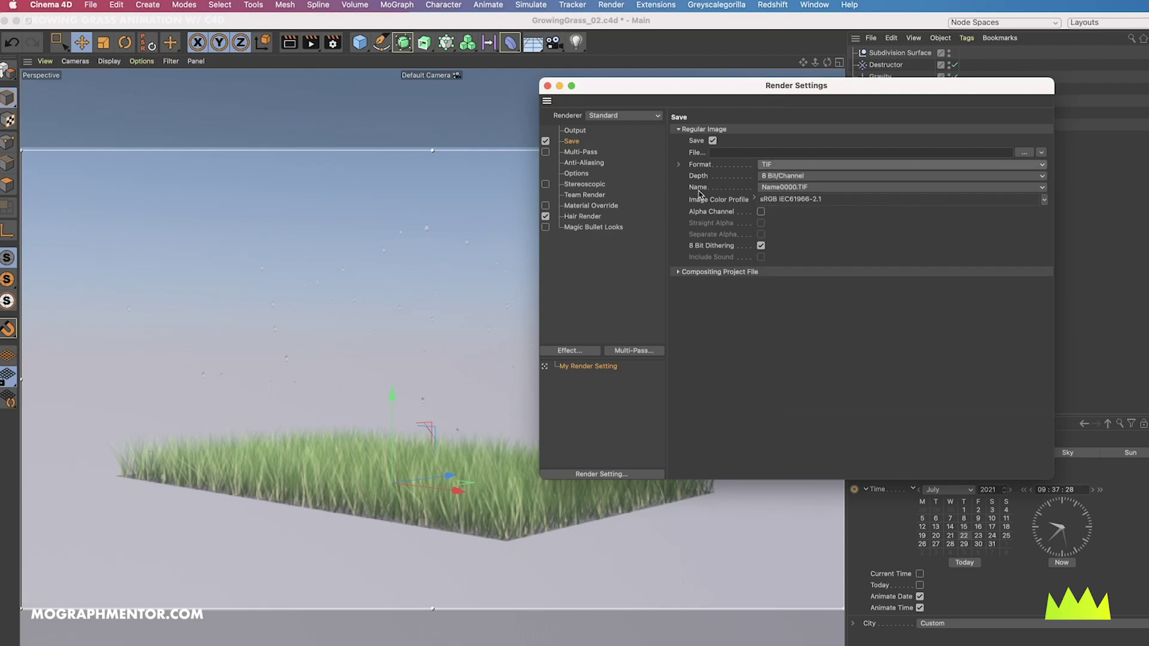
left_click(575, 132)
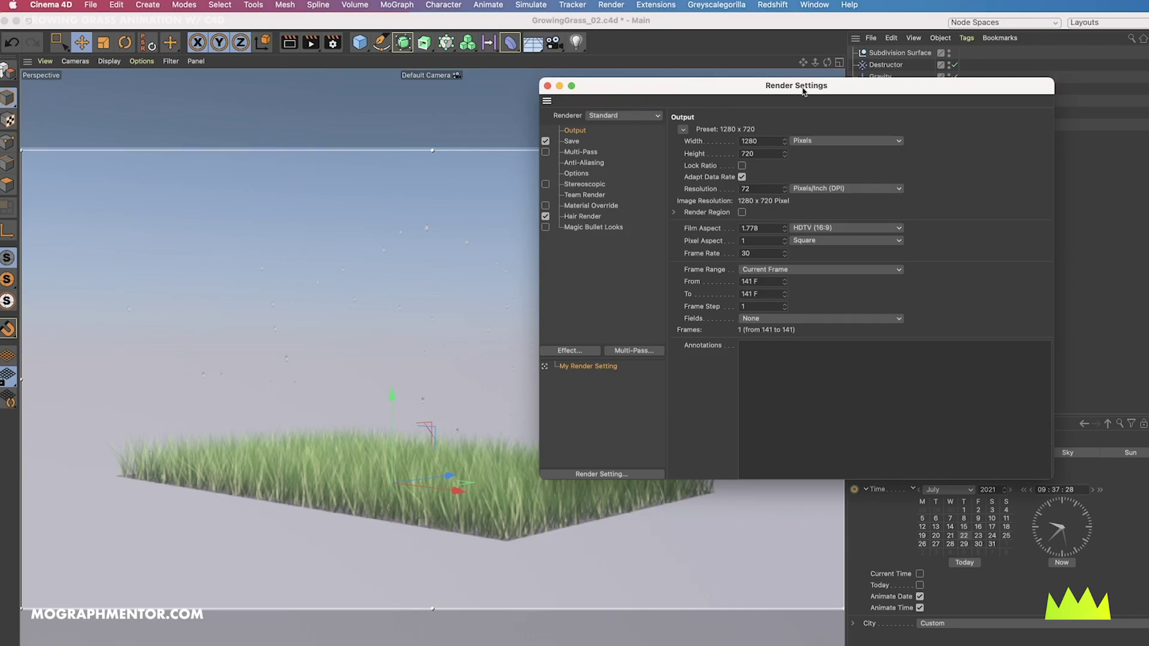
Step: Render All Frames (0–200 F) with anti-aliasing set to Best
left_click_drag(803, 91, 866, 89)
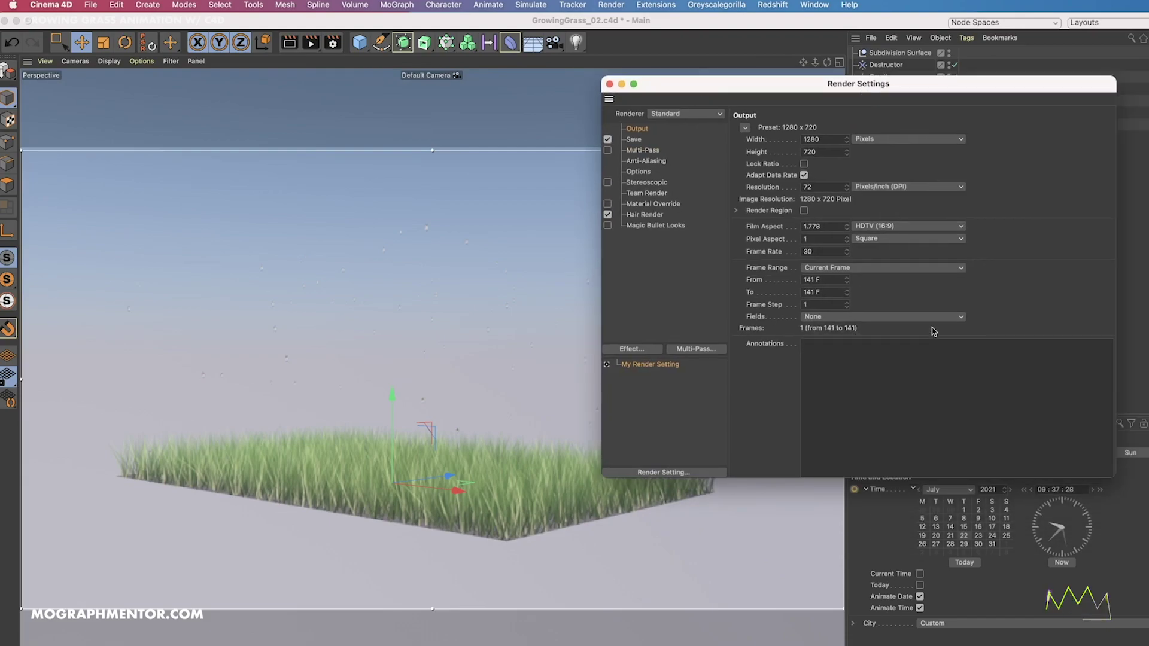
left_click(892, 269)
left_click(890, 279)
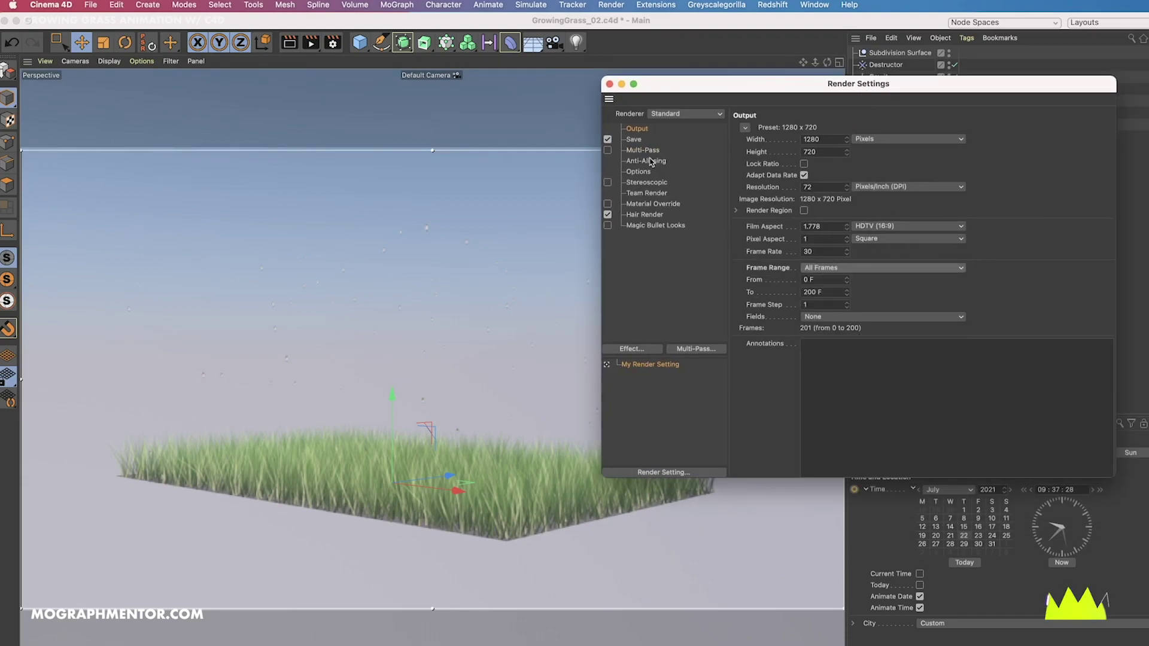
left_click(650, 161)
left_click(850, 129)
left_click(849, 164)
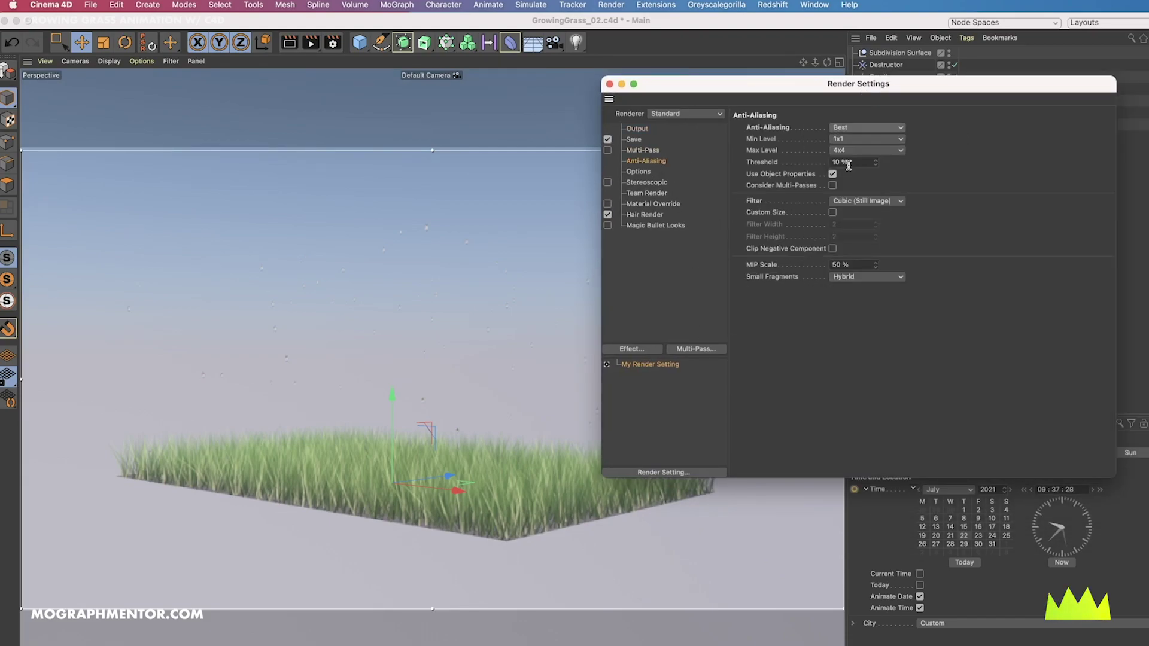
left_click(635, 139)
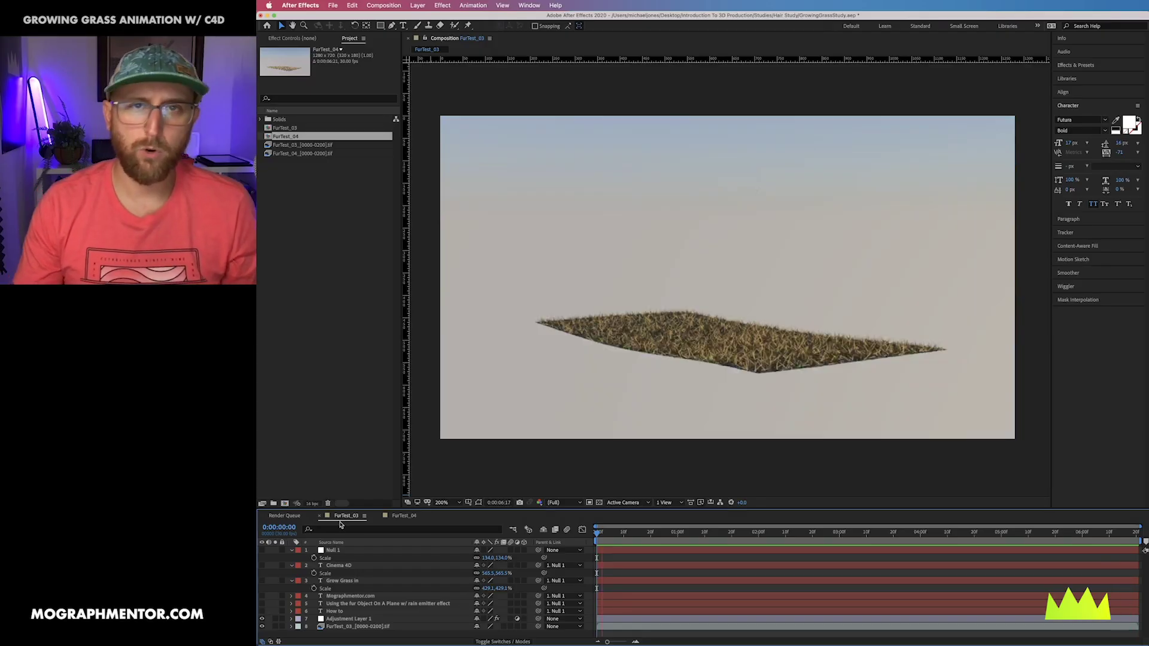
Step: Play the rendered grass-and-raindrop sequence in the FurTest_03 composition
key("space")
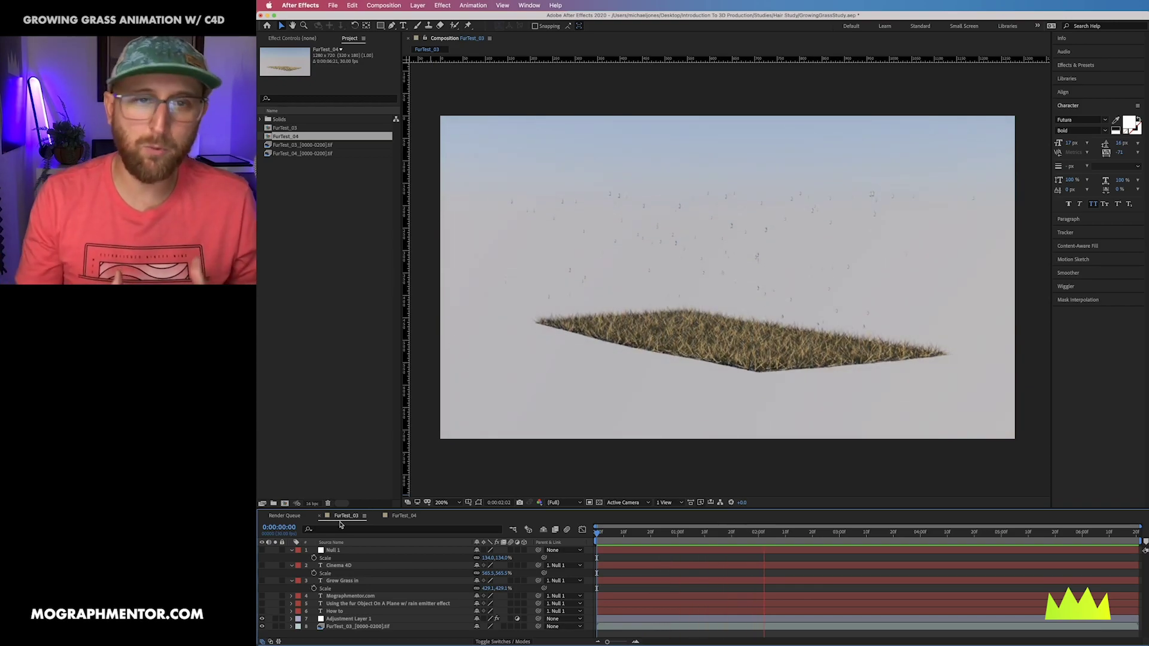